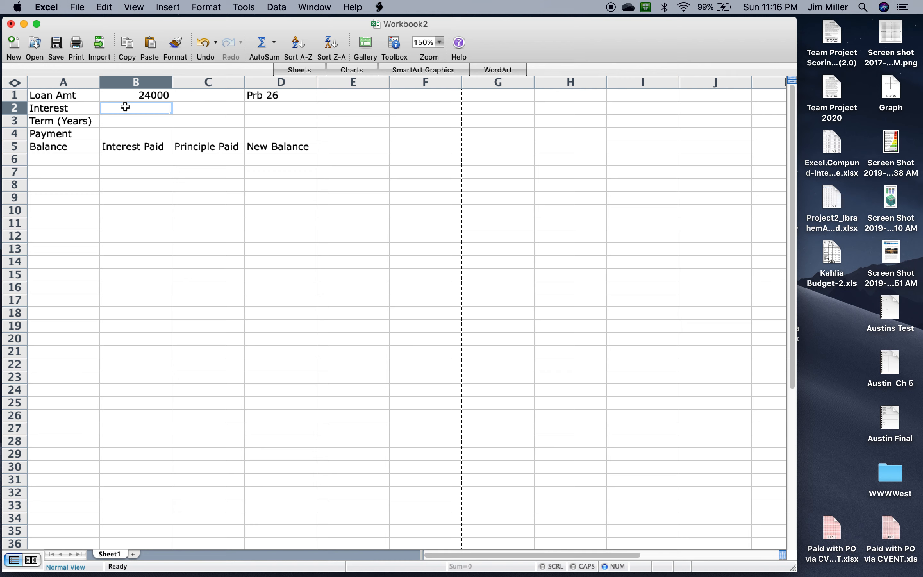
# - Enter the loan's interest rate as 8% in B2 and its term as 15 years in B3
pyautogui.write('8%')
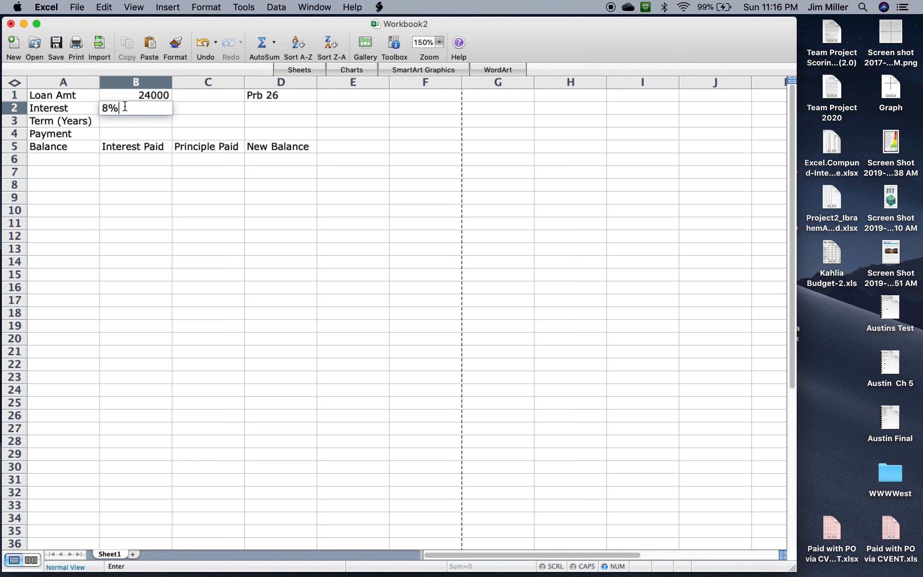
pyautogui.press('Return')
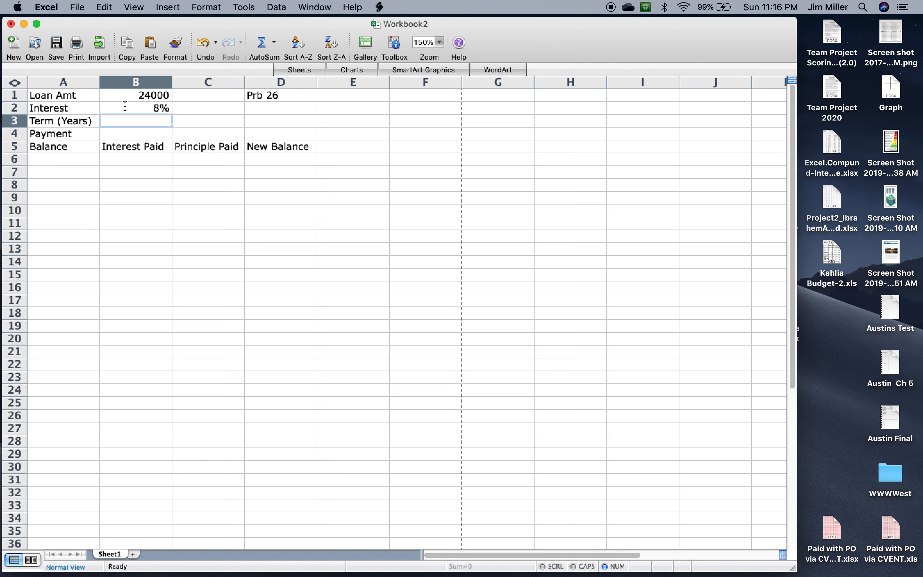
pyautogui.write('15')
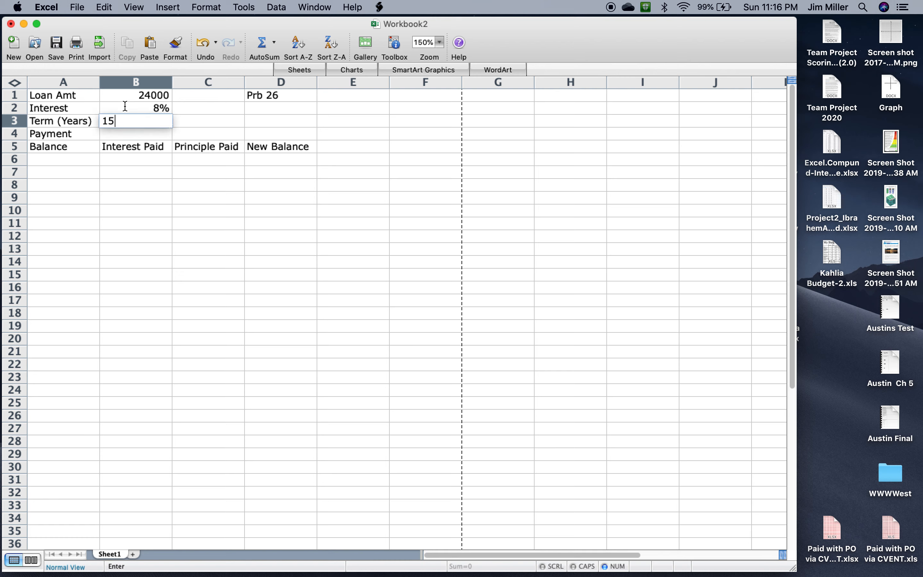
pyautogui.press('Return')
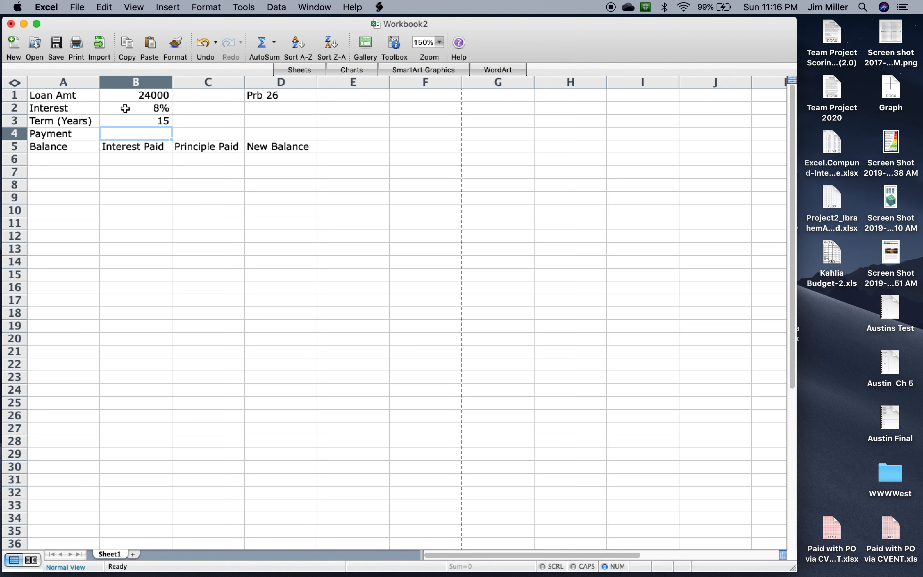
# - Calculate the payment in B4 with the formula =B1*(B2/12)/(1-(1+B2/12)^(-12*B3)), accepting the proposed closing-parenthesis correction
pyautogui.write('=')
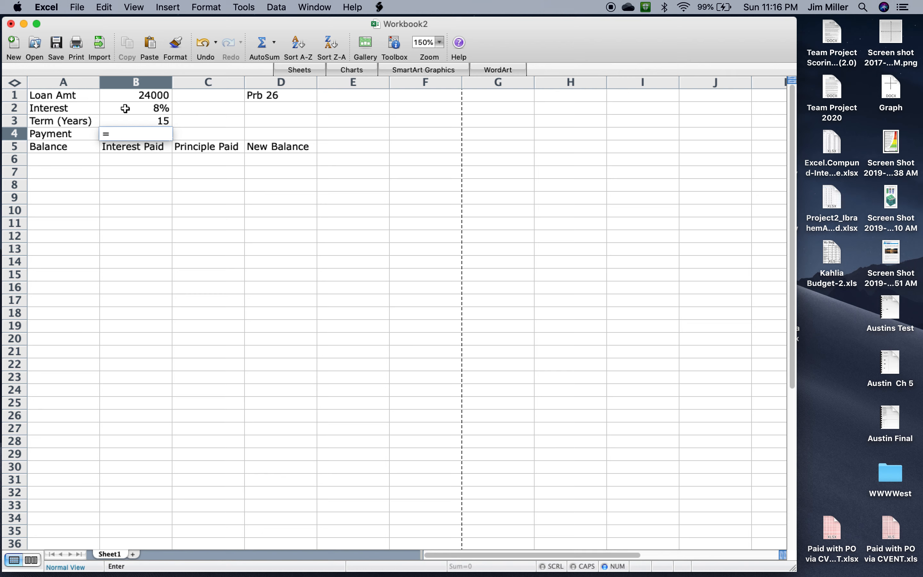
pyautogui.click(141, 96)
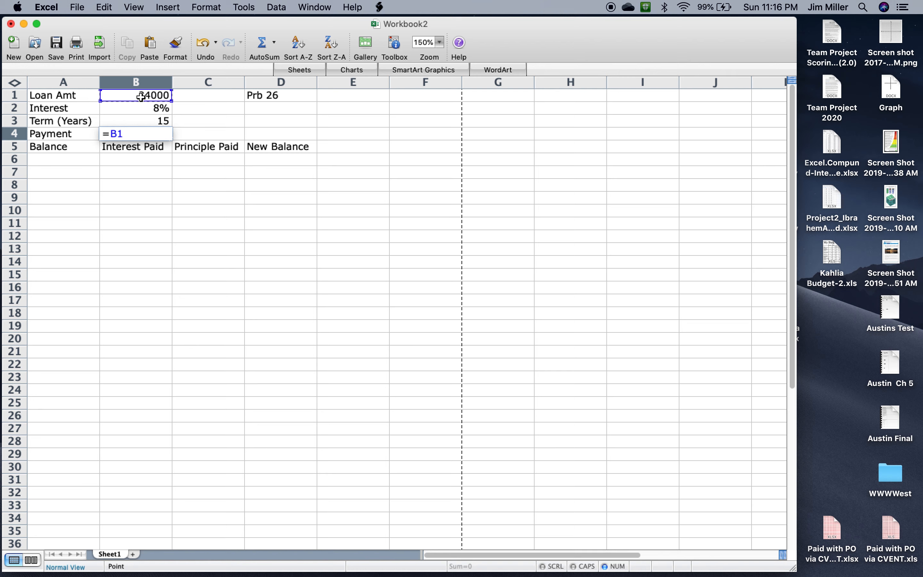
pyautogui.write('*(')
pyautogui.click(153, 108)
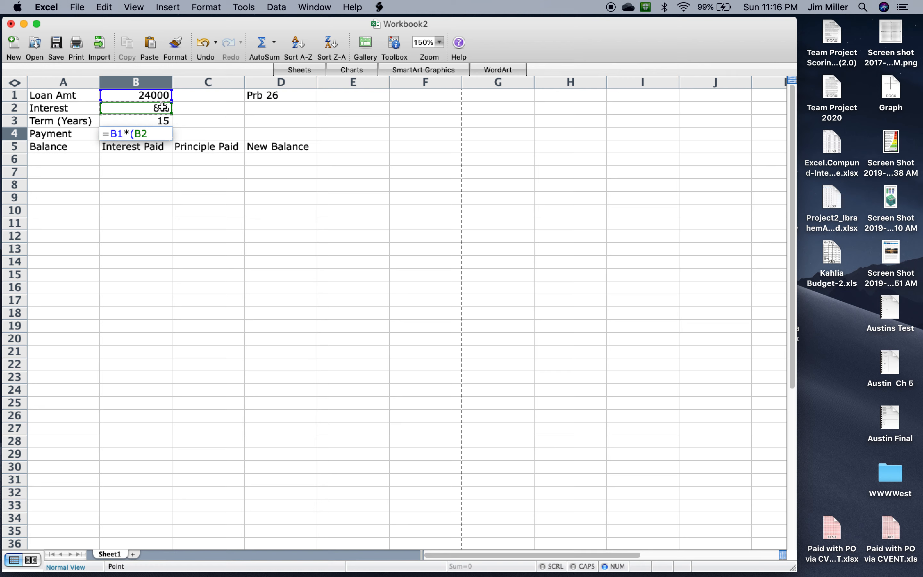
pyautogui.write('/12)')
pyautogui.write('/(')
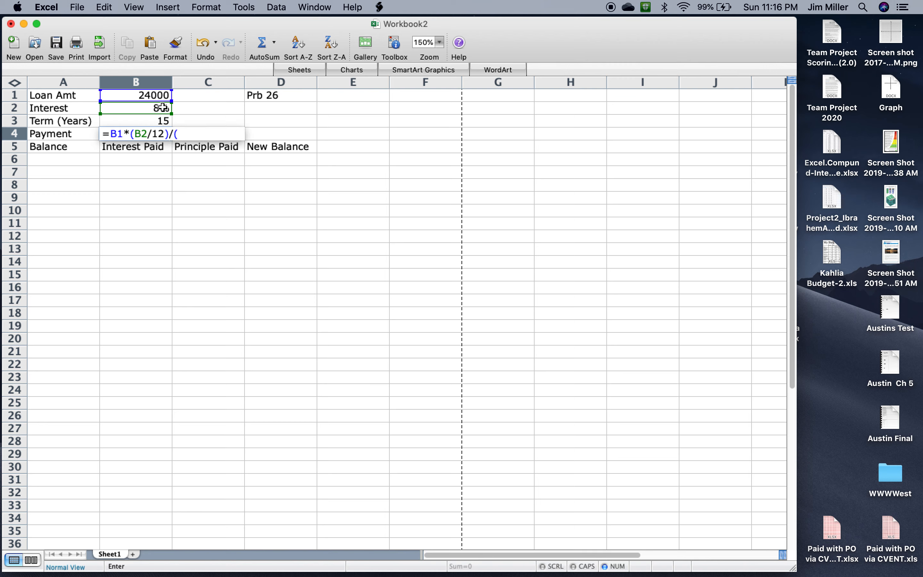
pyautogui.write('1-(1+')
pyautogui.click(147, 108)
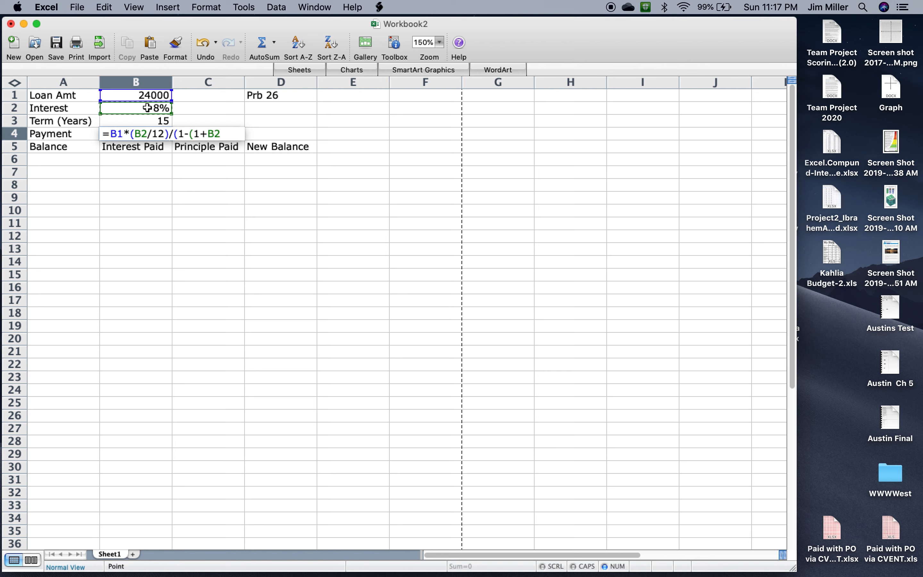
pyautogui.write('/12)^')
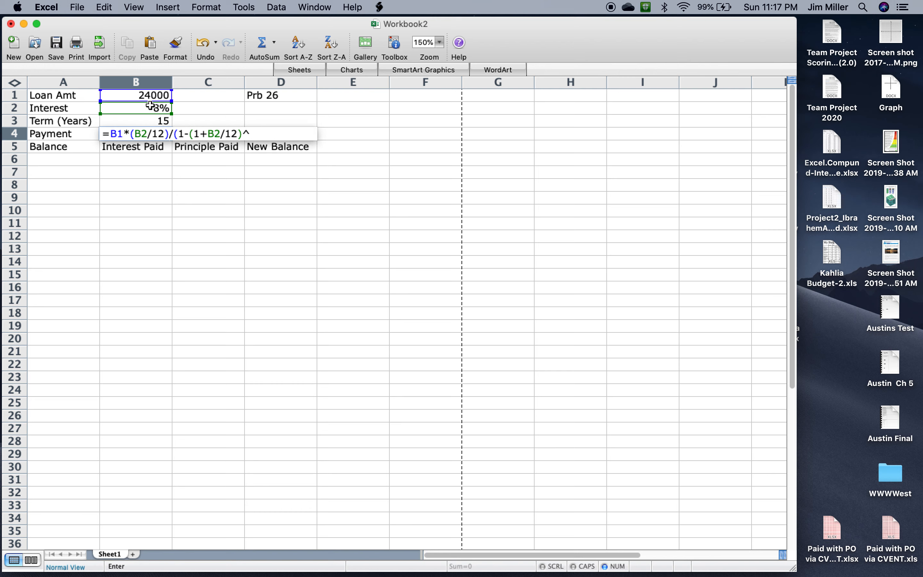
pyautogui.write('(-')
pyautogui.press('BackSpace')
pyautogui.write('-')
pyautogui.write('12*')
pyautogui.click(131, 120)
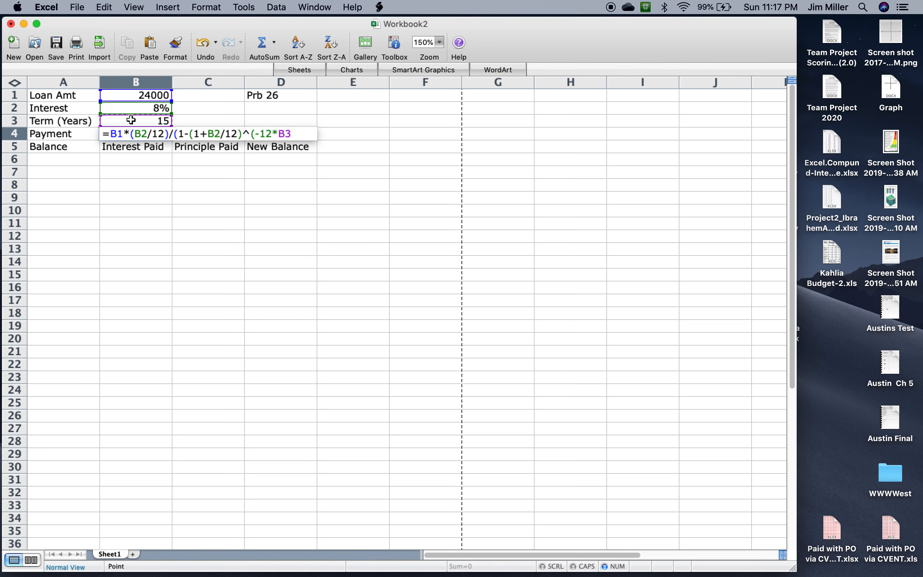
pyautogui.write(')')
pyautogui.press('Return')
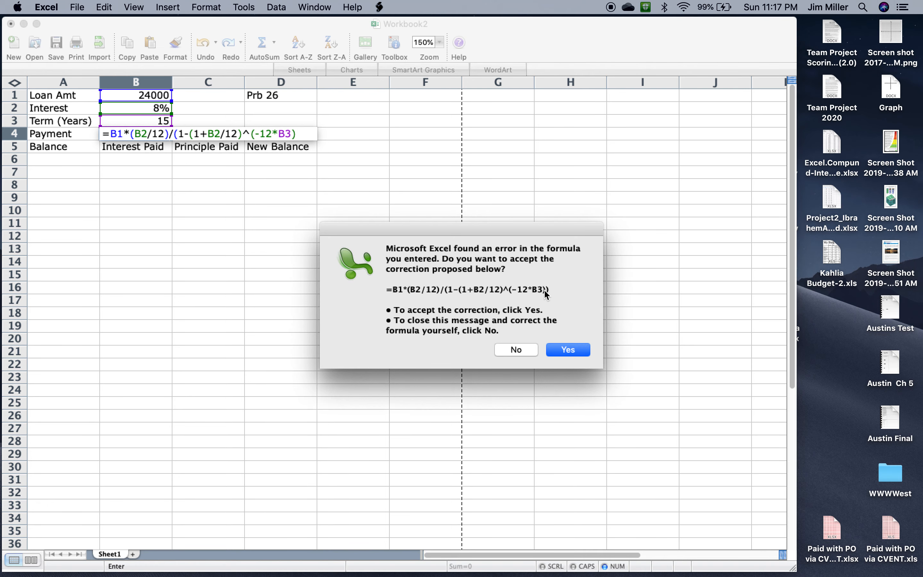
pyautogui.click(563, 354)
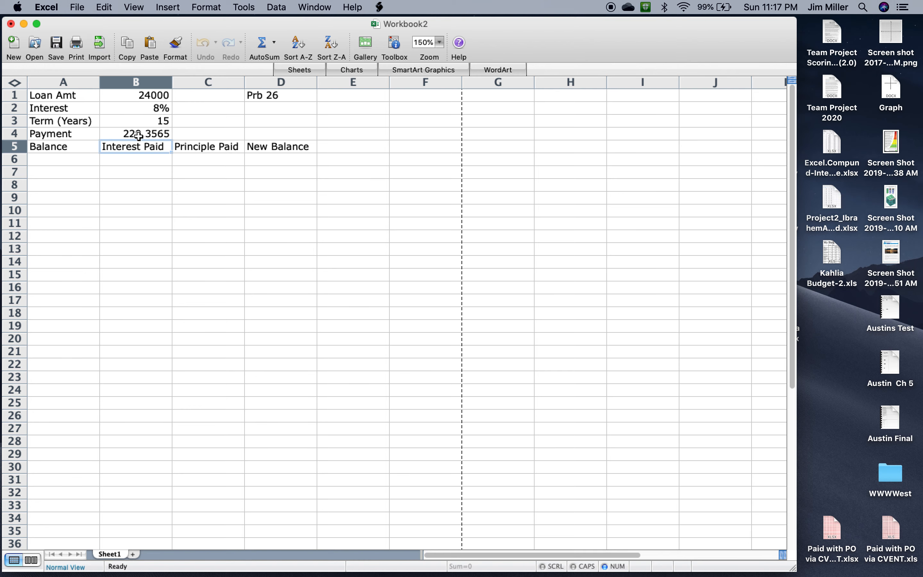
# - Format the payment in B4 as a Number with two decimal places
pyautogui.click(156, 133)
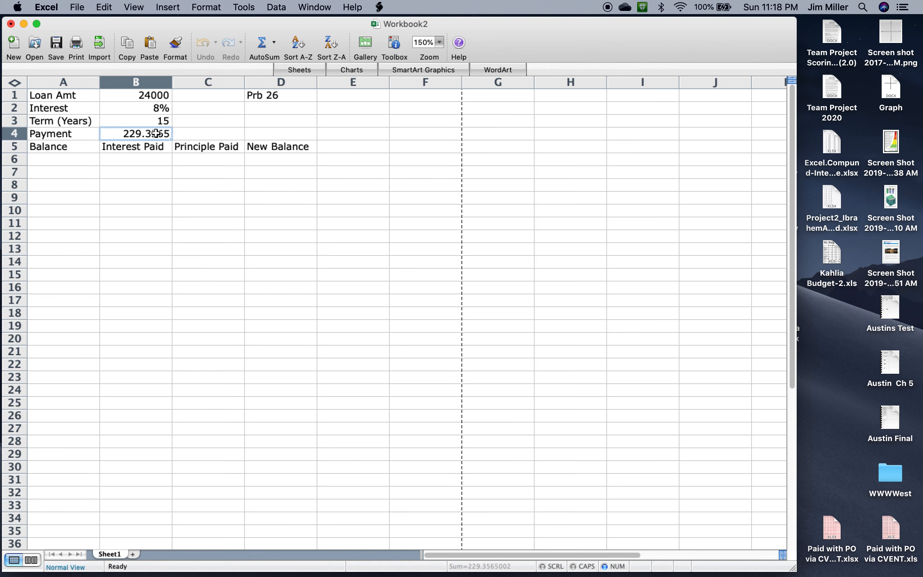
pyautogui.press('super+1')
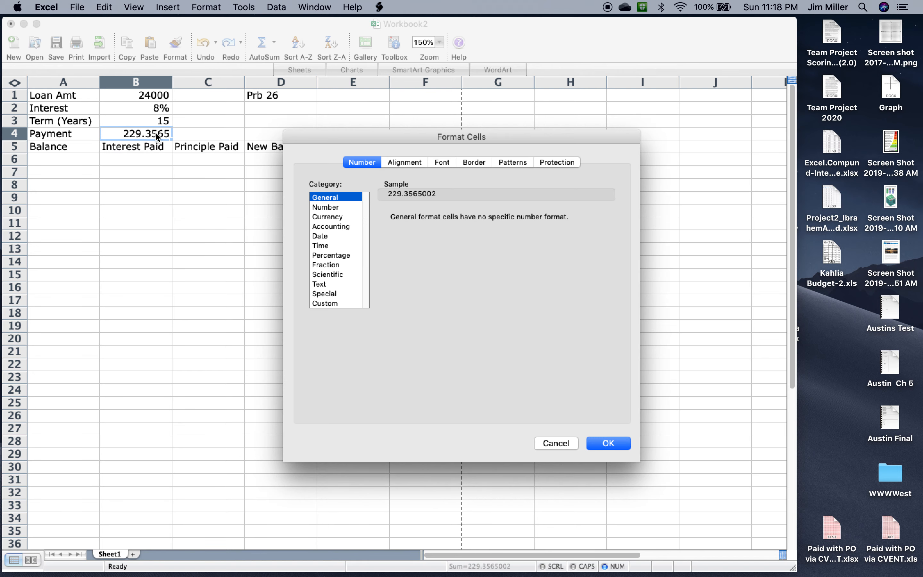
pyautogui.click(327, 207)
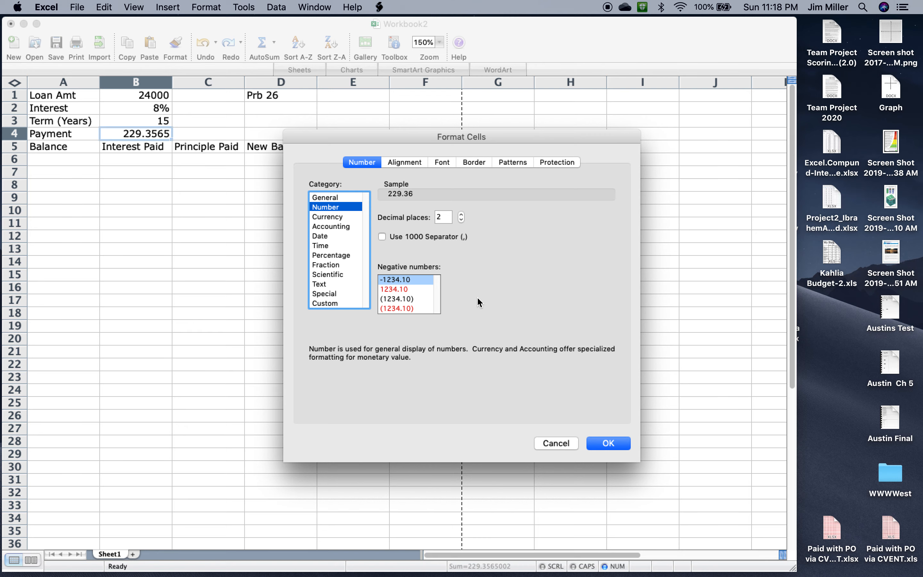
pyautogui.click(600, 444)
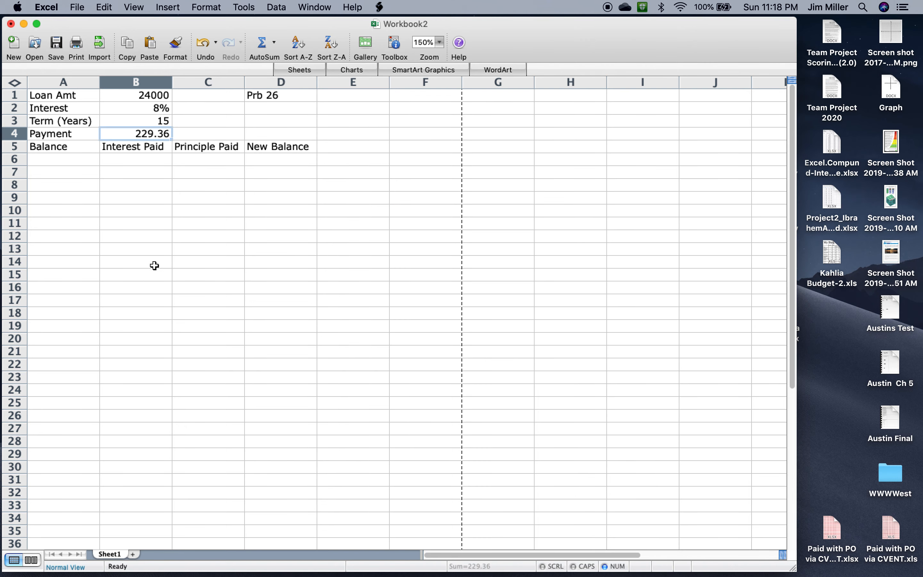
# - Enter 24000 as the starting New Balance in D6 and as the first Balance in A7
pyautogui.click(64, 159)
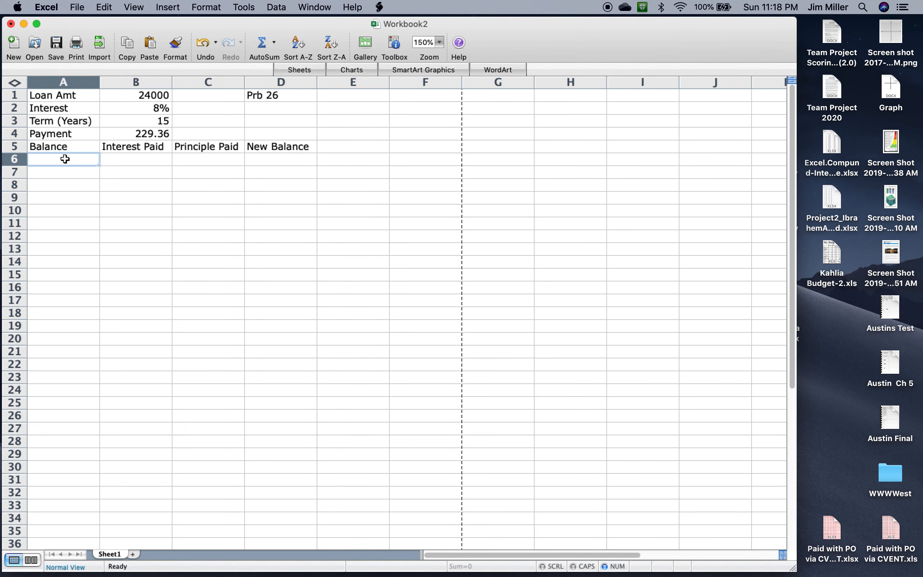
pyautogui.click(278, 162)
pyautogui.write('2')
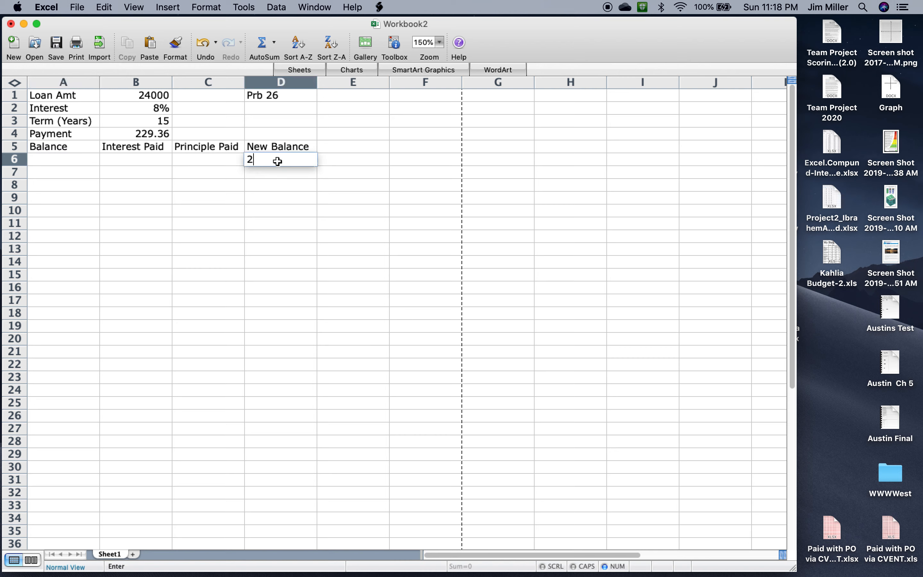
pyautogui.write('4000')
pyautogui.press('Return')
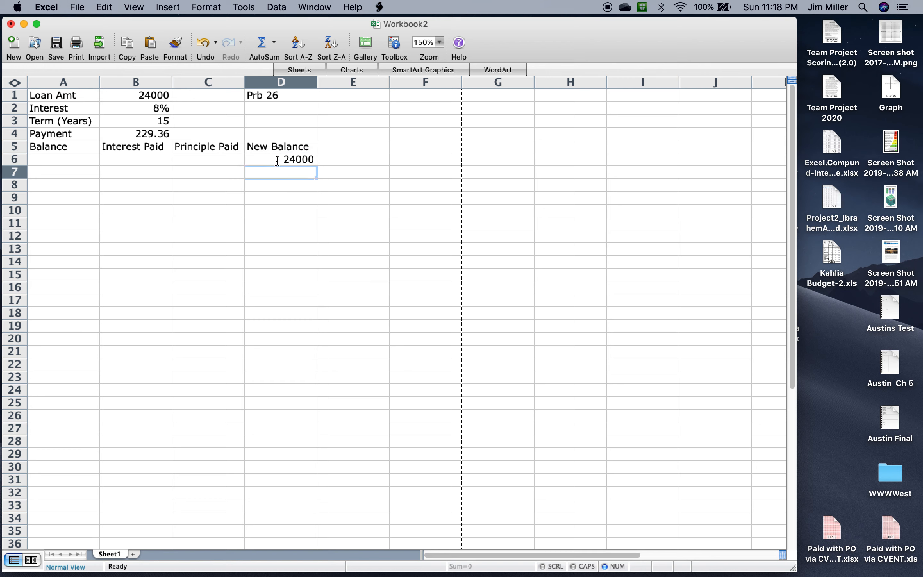
pyautogui.click(56, 173)
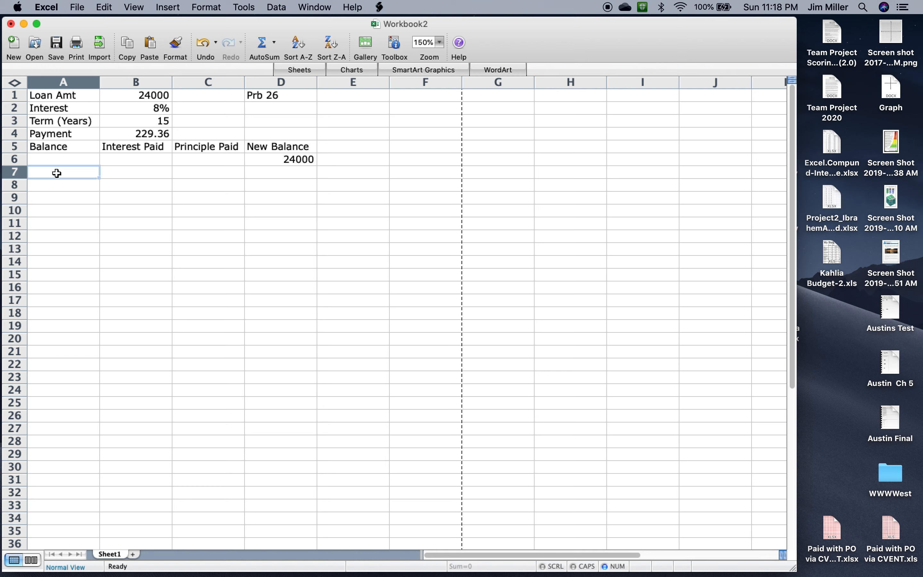
pyautogui.write('24')
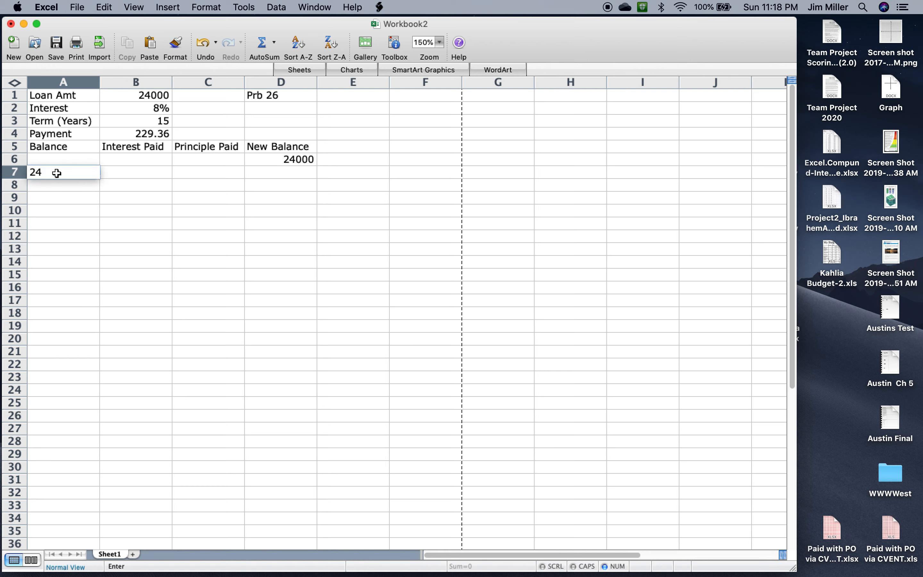
pyautogui.write('000')
# - Calculate the first Interest Paid amount in B7 with the formula =.08/12*A7
pyautogui.click(132, 173)
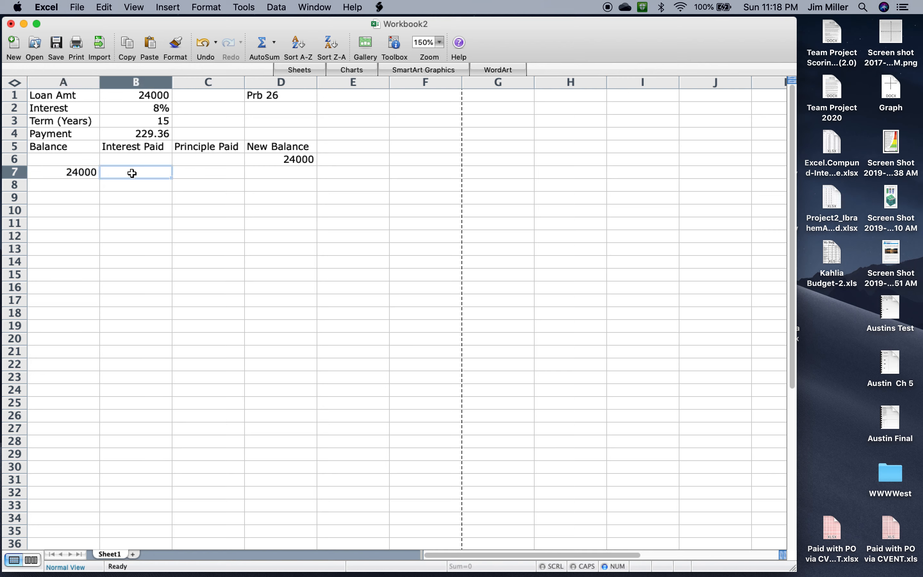
pyautogui.write('.08')
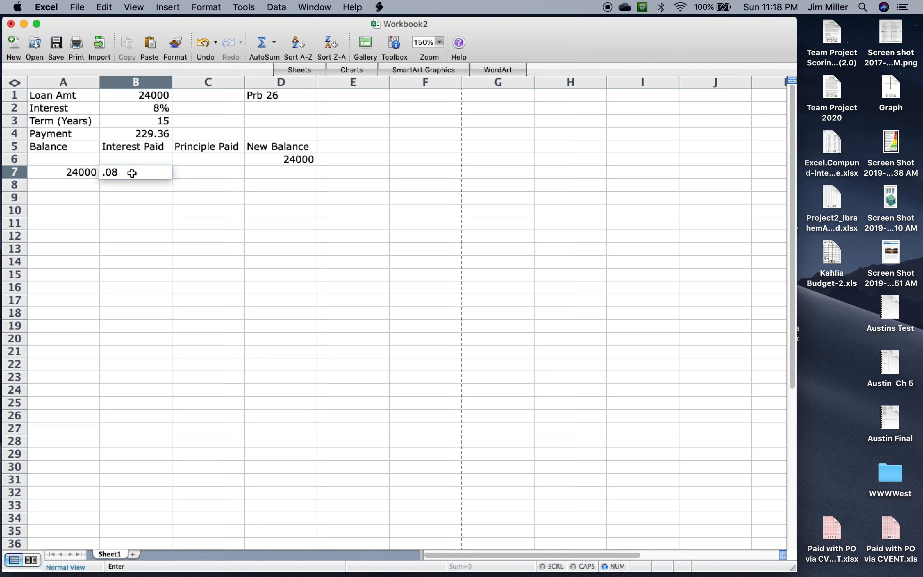
pyautogui.press('BackSpace')
pyautogui.press('BackSpace')
pyautogui.write('=.08/12*')
pyautogui.click(89, 172)
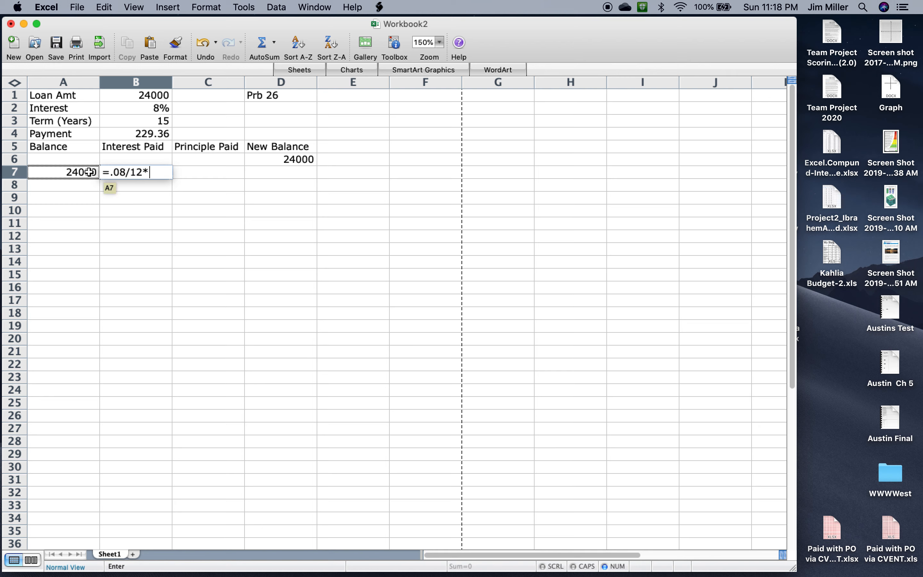
pyautogui.press('Return')
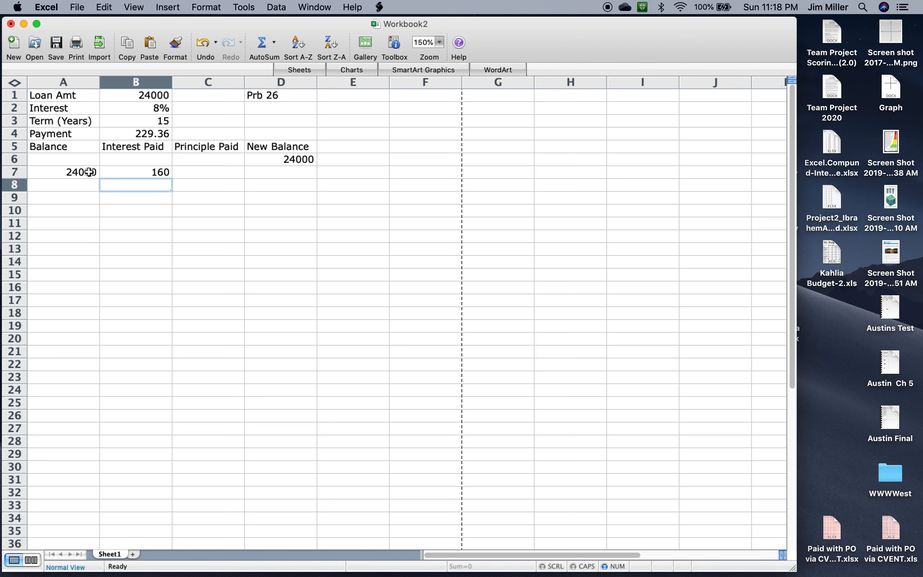
# - Calculate the first Principle Paid amount in C7 with =$B$4-B7, keeping the payment reference absolute
pyautogui.click(204, 174)
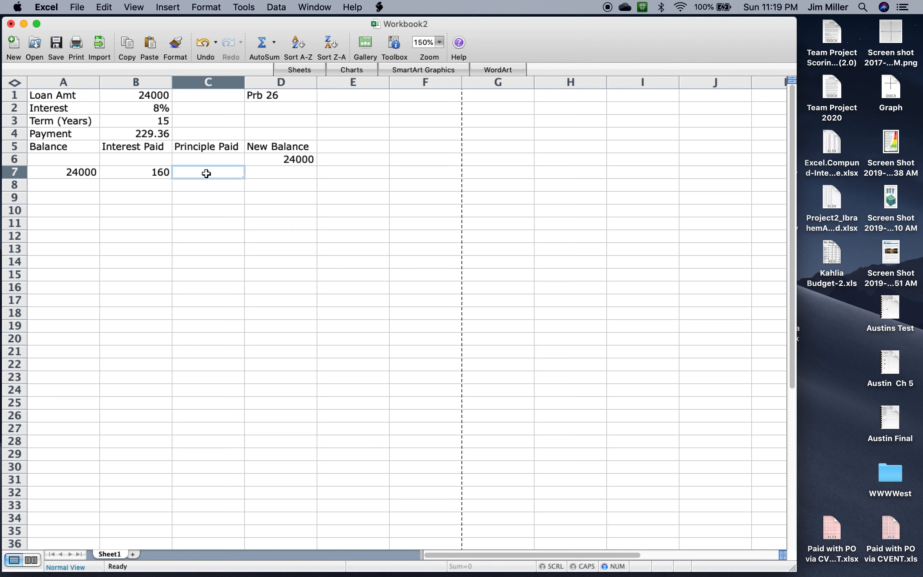
pyautogui.write('=')
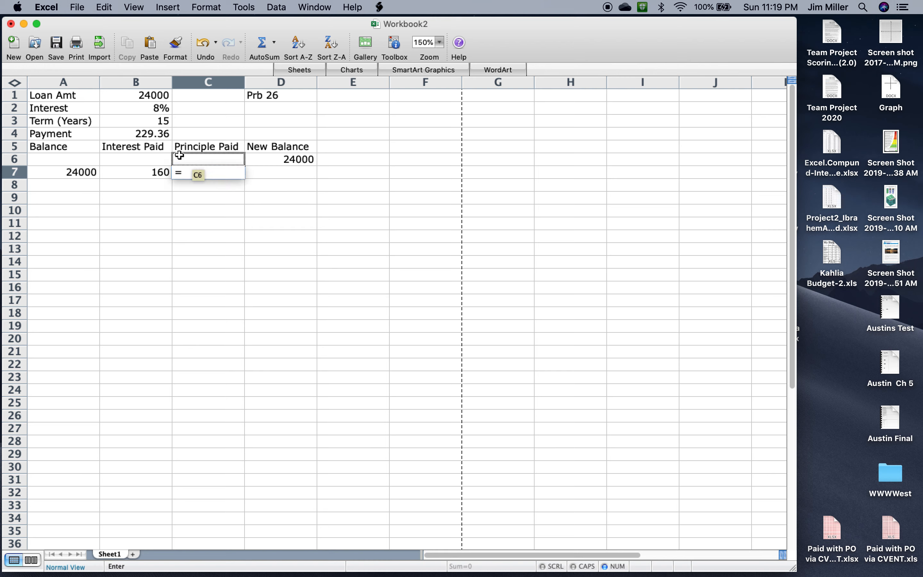
pyautogui.click(160, 132)
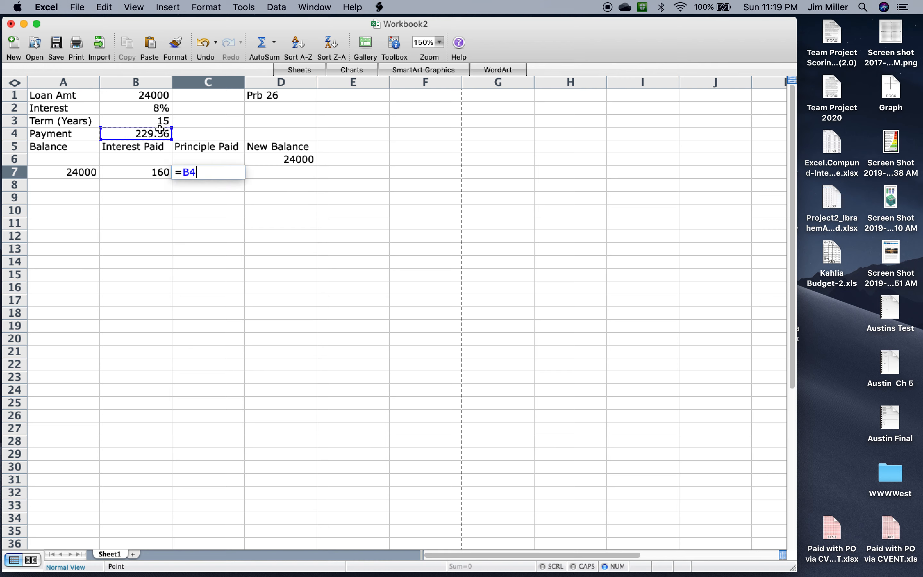
pyautogui.click(183, 174)
pyautogui.write('$')
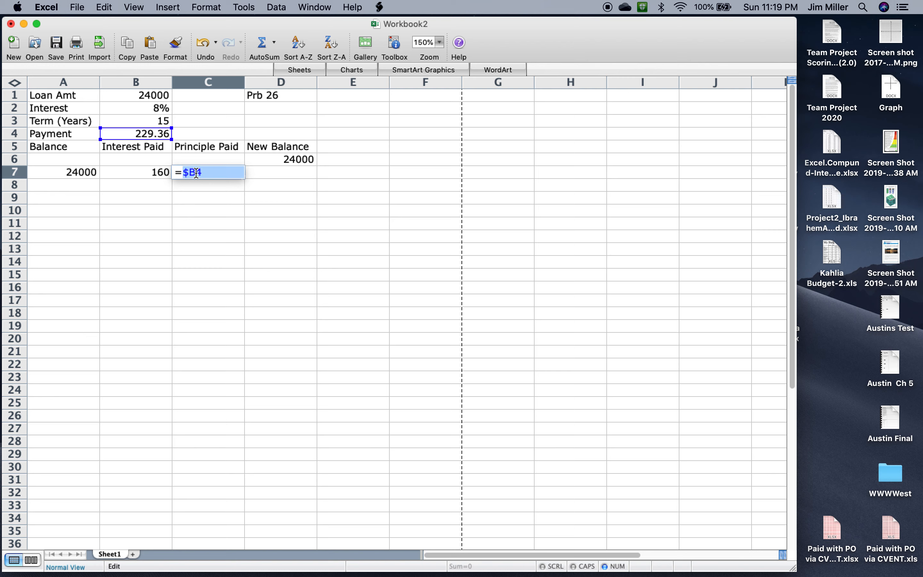
pyautogui.click(196, 173)
pyautogui.press('Left')
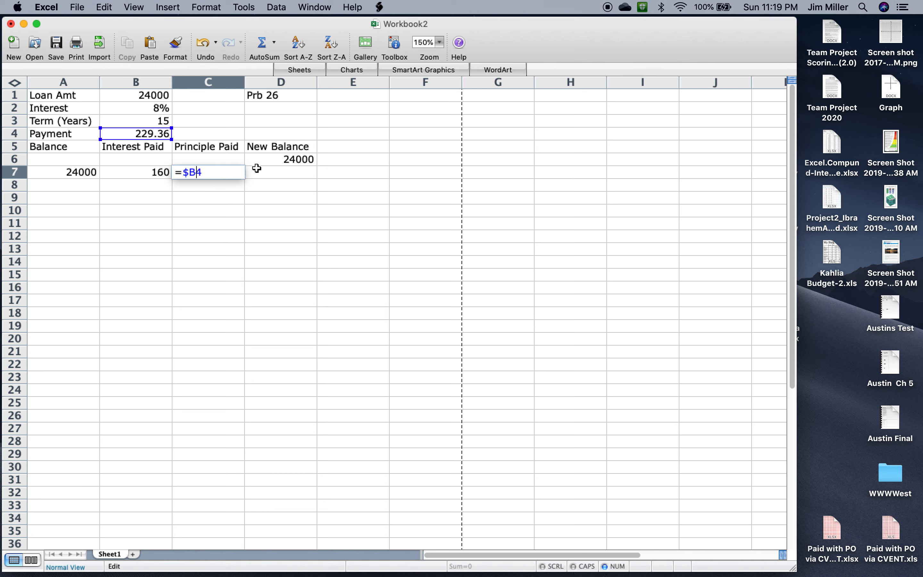
pyautogui.write('$4-')
pyautogui.click(157, 172)
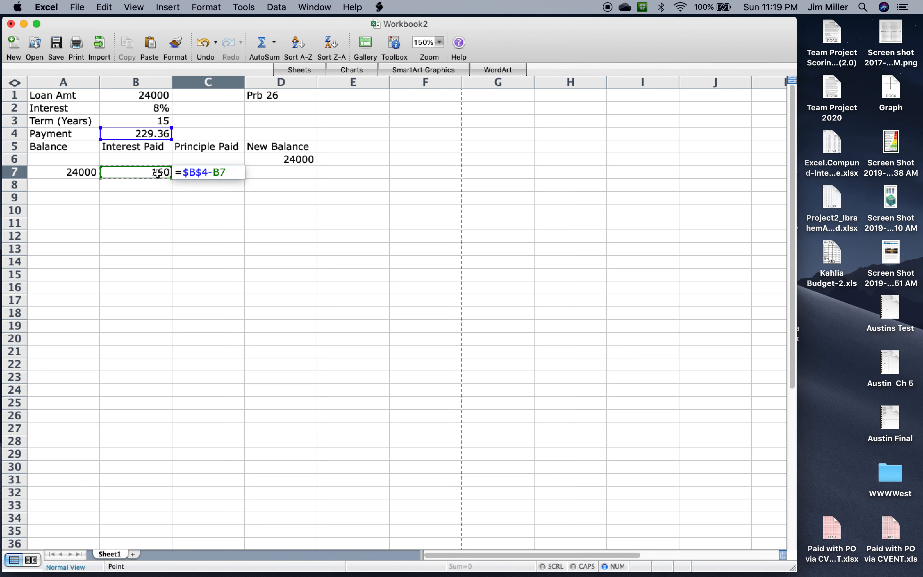
pyautogui.press('Return')
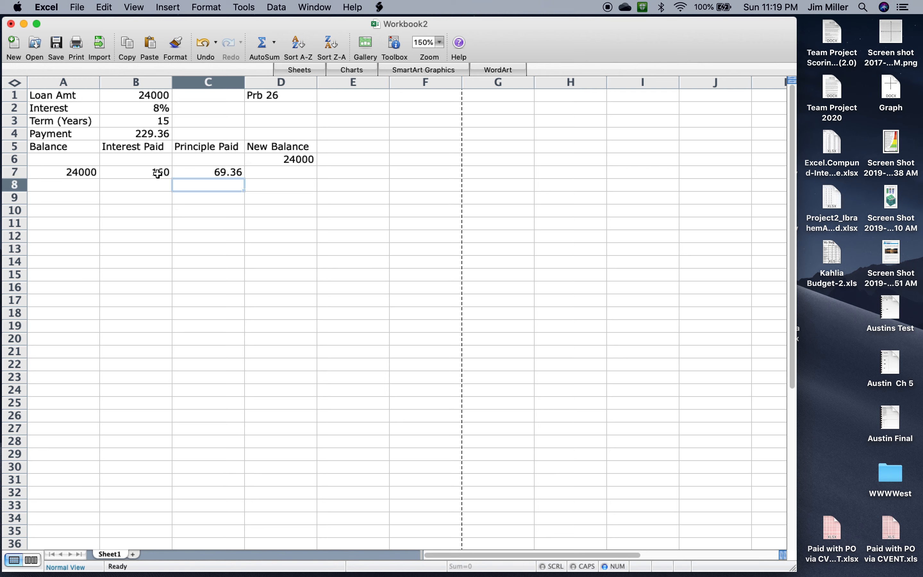
# - Calculate the first New Balance in D7 with the formula =A7-C7
pyautogui.click(200, 172)
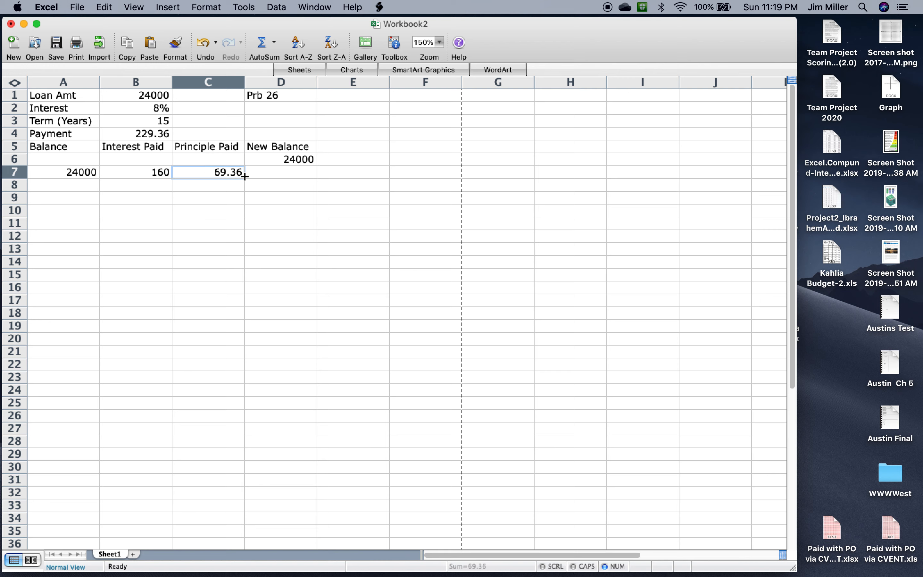
pyautogui.click(280, 172)
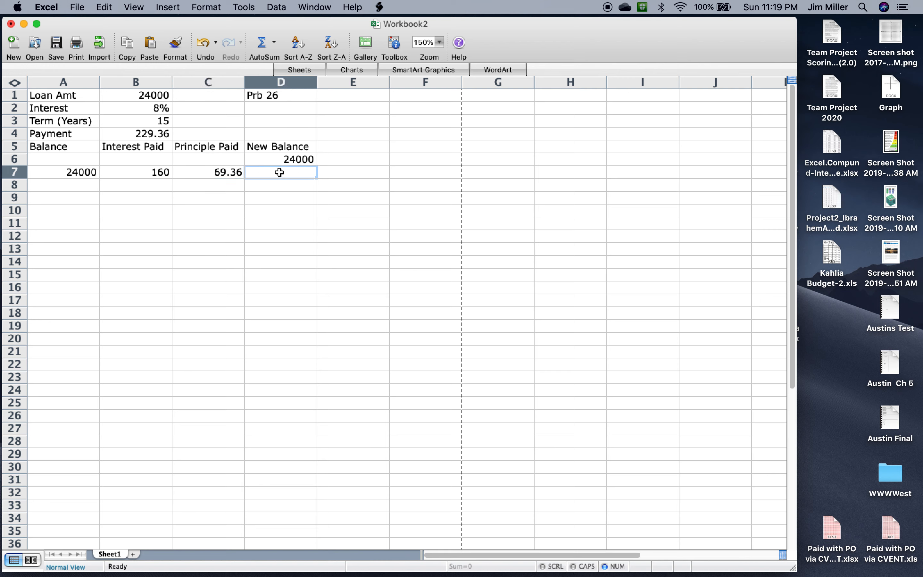
pyautogui.write('-')
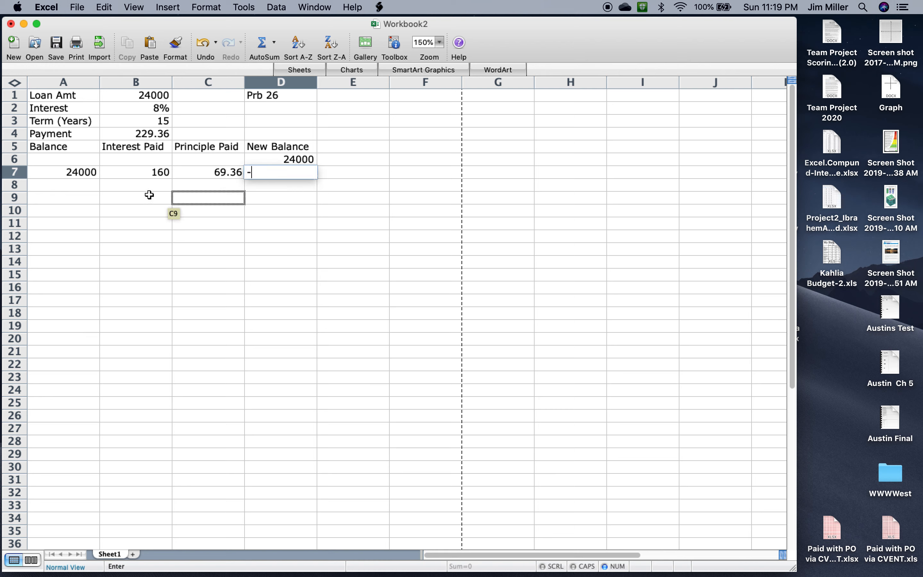
pyautogui.click(88, 170)
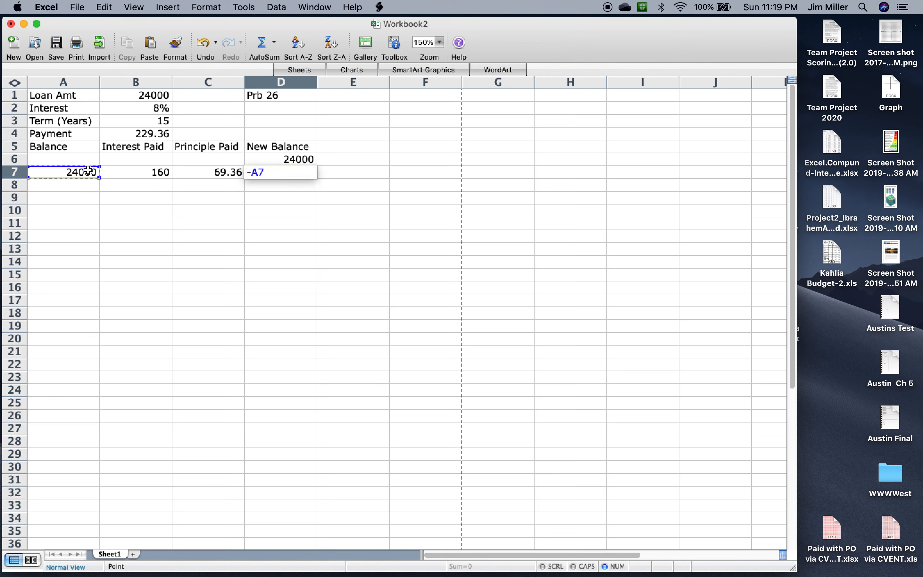
pyautogui.press('BackSpace')
pyautogui.press('BackSpace')
pyautogui.press('BackSpace')
pyautogui.click(88, 170)
pyautogui.write('-')
pyautogui.click(198, 172)
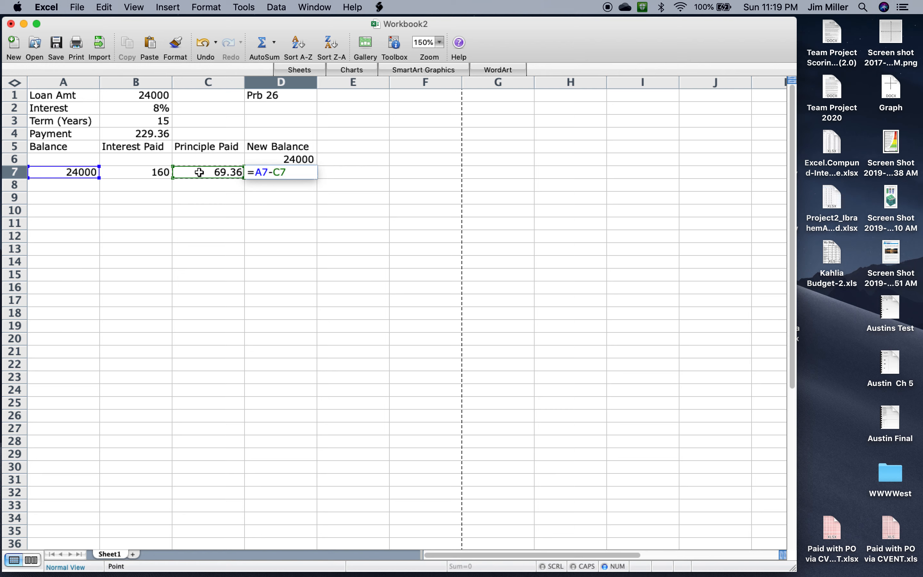
pyautogui.press('Return')
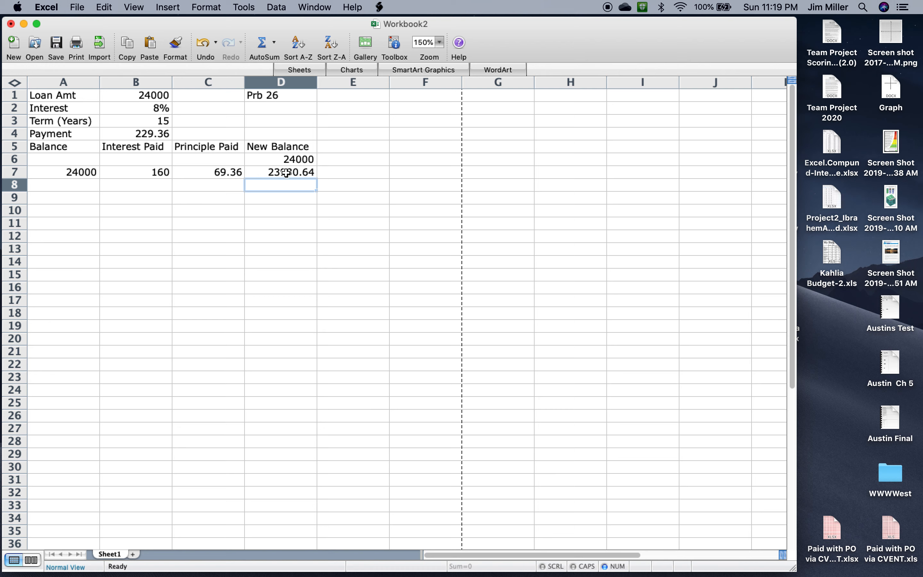
# - Try to fill the first payment row A7:D7 down through row 9
pyautogui.click(67, 172)
pyautogui.moveTo(67, 172); pyautogui.dragTo(268, 168)
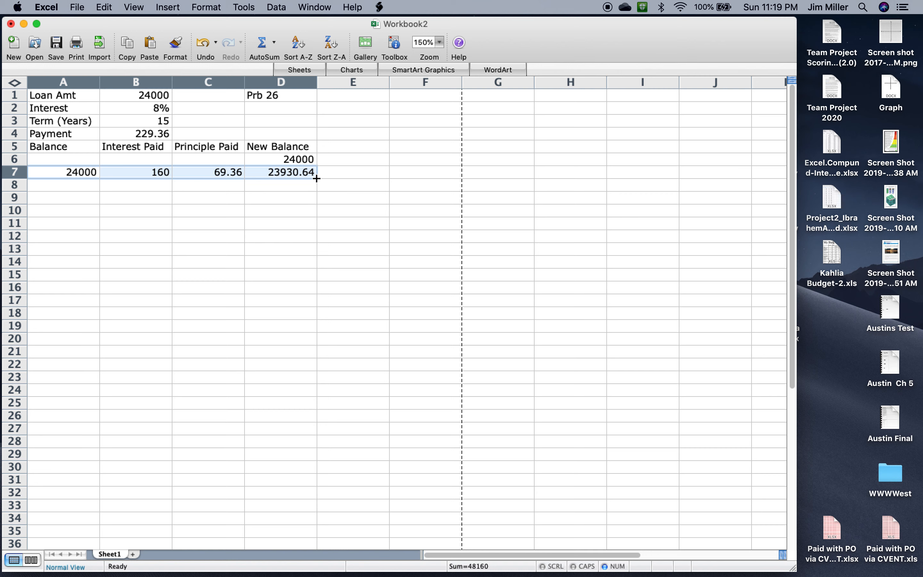
pyautogui.moveTo(317, 179); pyautogui.dragTo(317, 199)
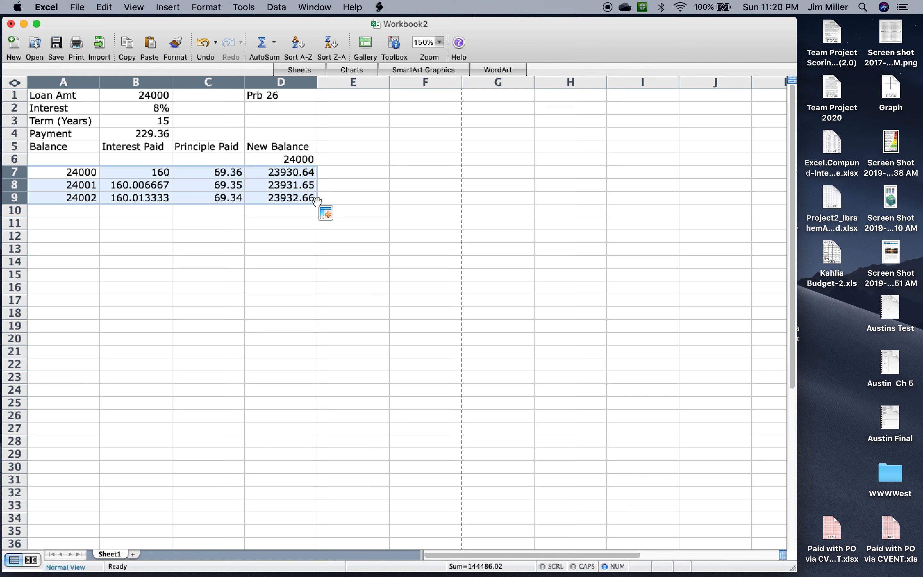
# - Link the first Balance in A7 to the starting balance with =D6 and fill A7:D7 down through row 9
pyautogui.click(83, 173)
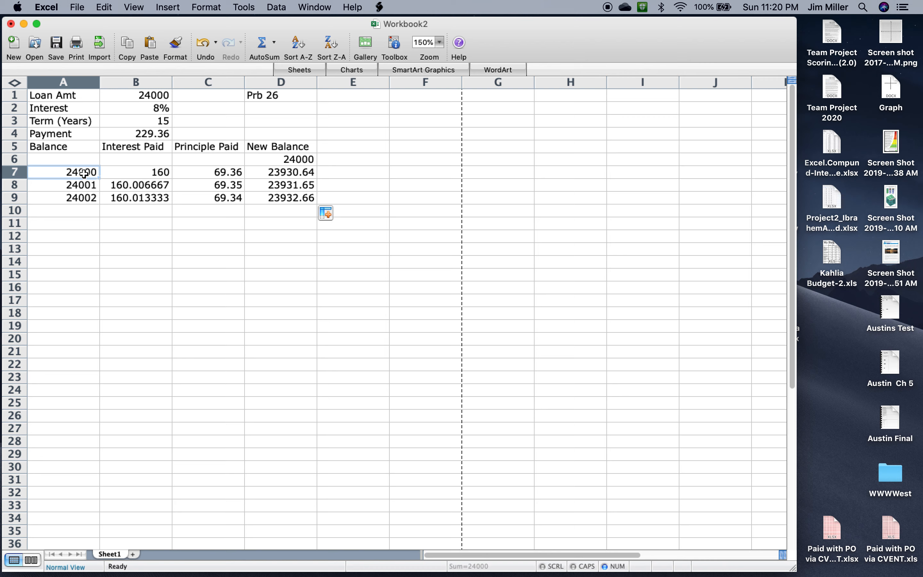
pyautogui.write('=')
pyautogui.click(290, 146)
pyautogui.click(301, 159)
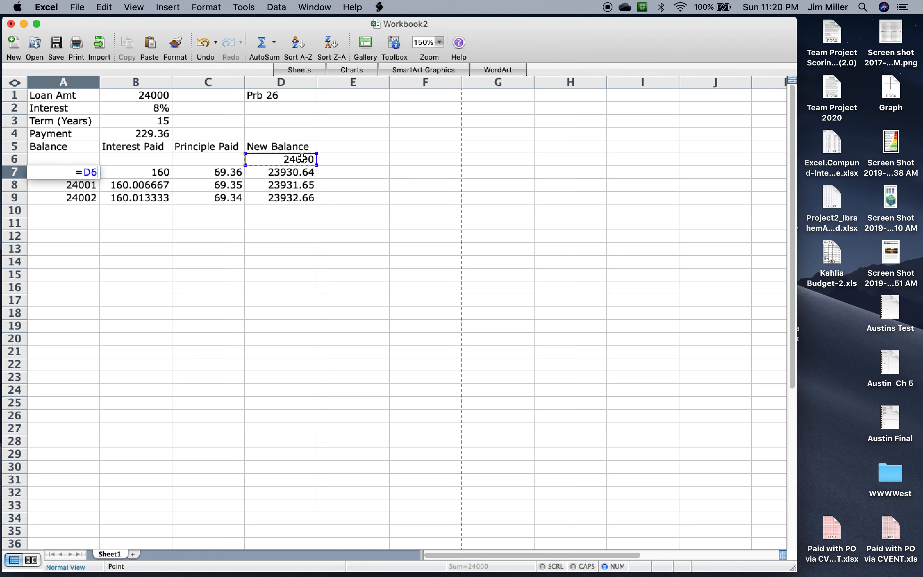
pyautogui.press('Return')
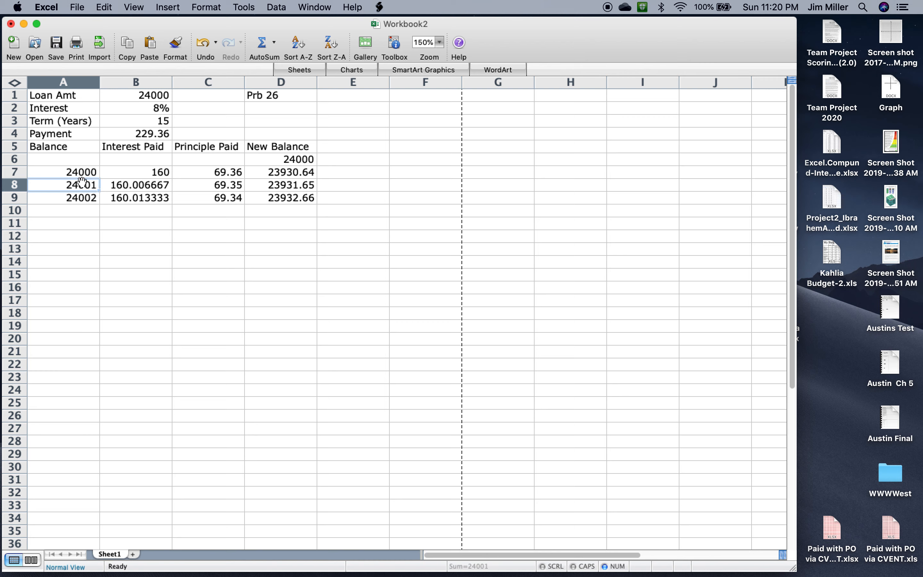
pyautogui.click(81, 176)
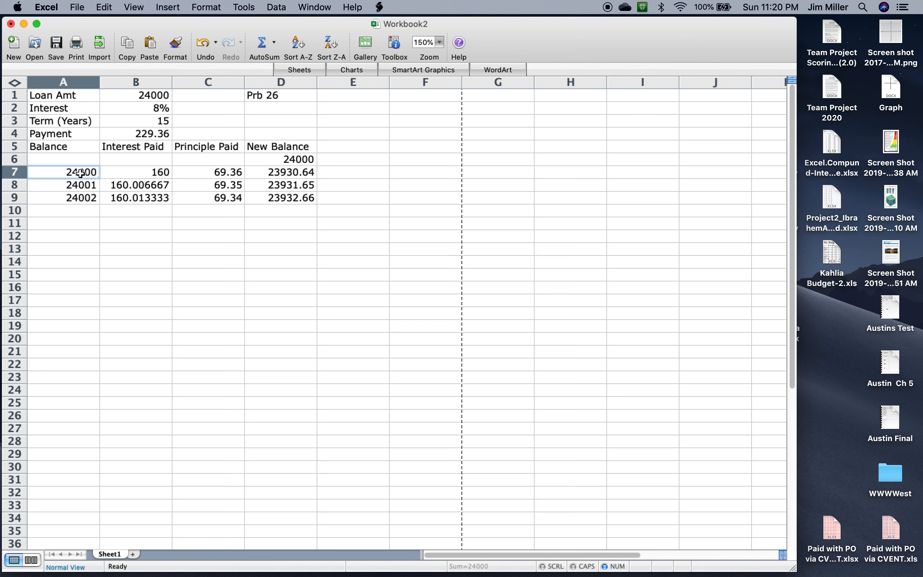
pyautogui.moveTo(80, 173); pyautogui.dragTo(315, 203)
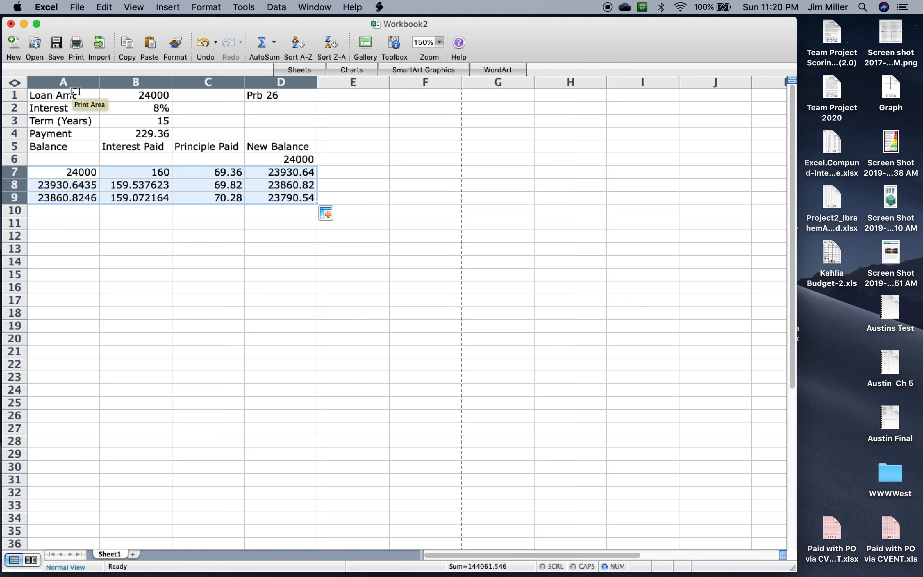
# - Format the schedule cells A7:D9 as Number with two decimal places
pyautogui.press('super+1')
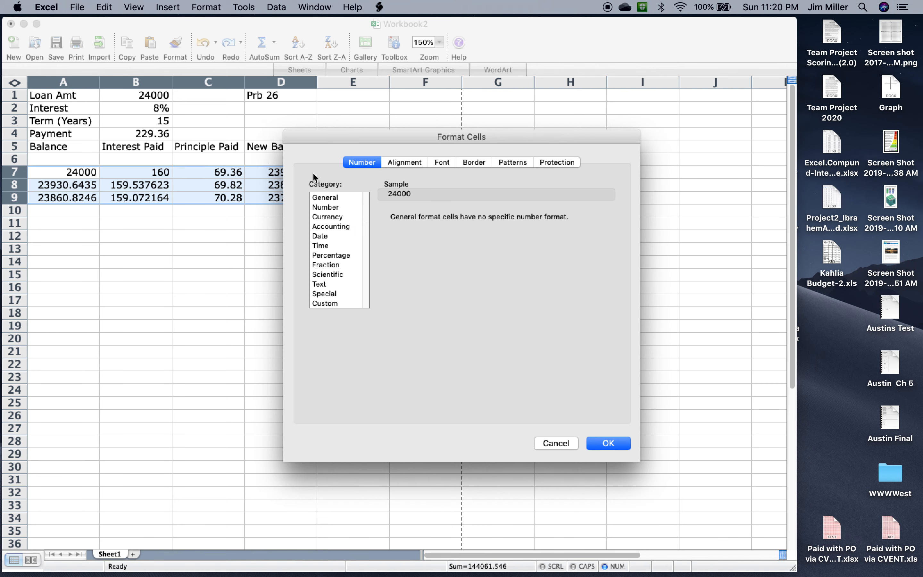
pyautogui.click(326, 206)
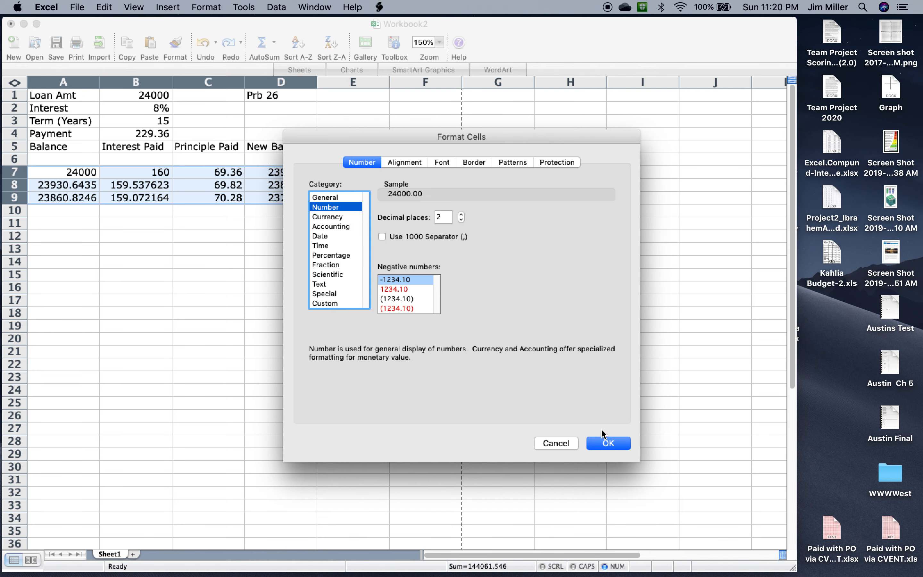
pyautogui.click(604, 442)
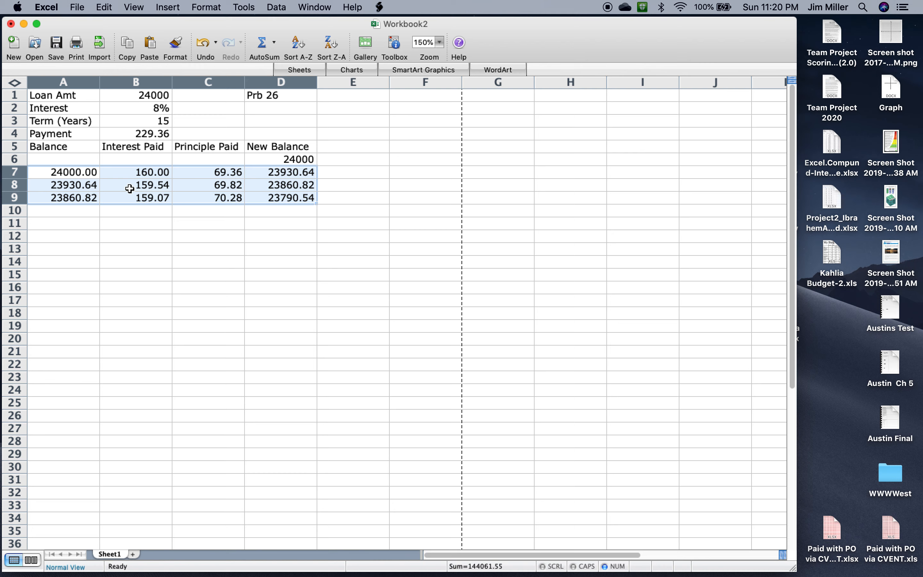
# - Set the Loan Amt in B1 to 12000 and the Interest in B2 to 7%
pyautogui.click(144, 95)
pyautogui.write('12000')
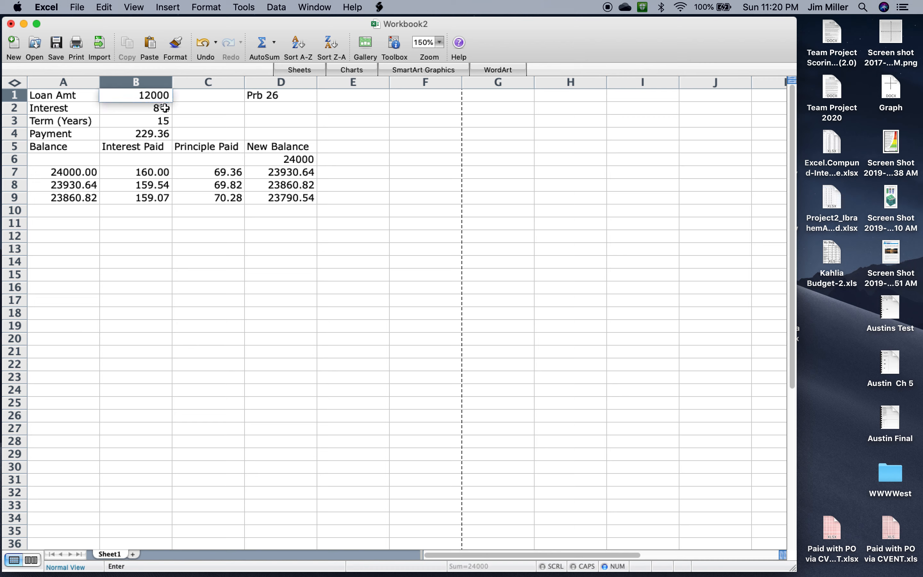
pyautogui.click(152, 111)
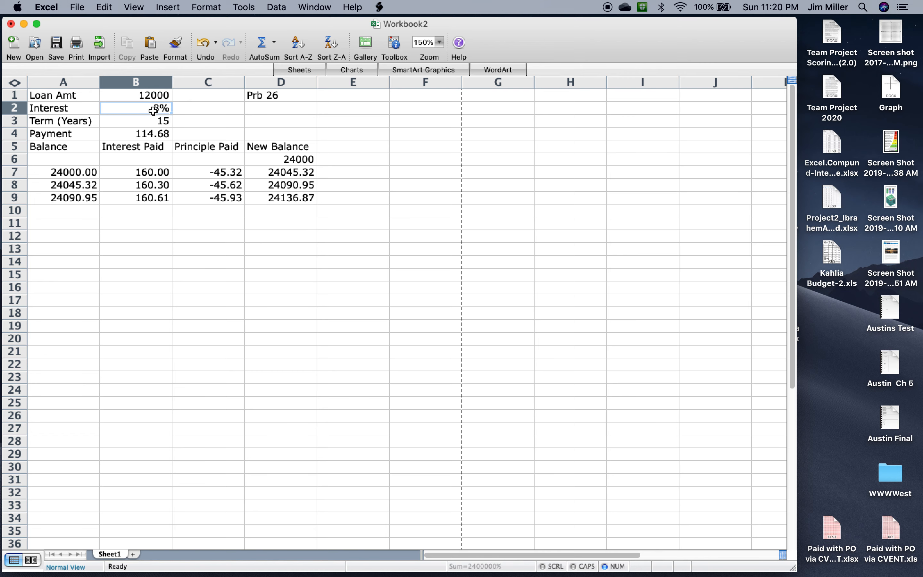
pyautogui.write('7')
pyautogui.press('Return')
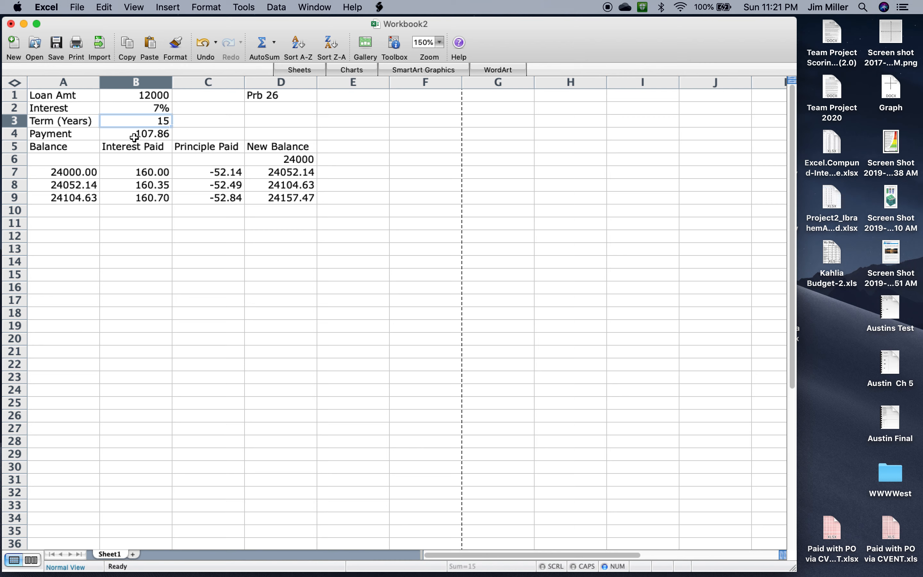
# - Replace the Payment in B4 with a fixed value of 250
pyautogui.click(146, 135)
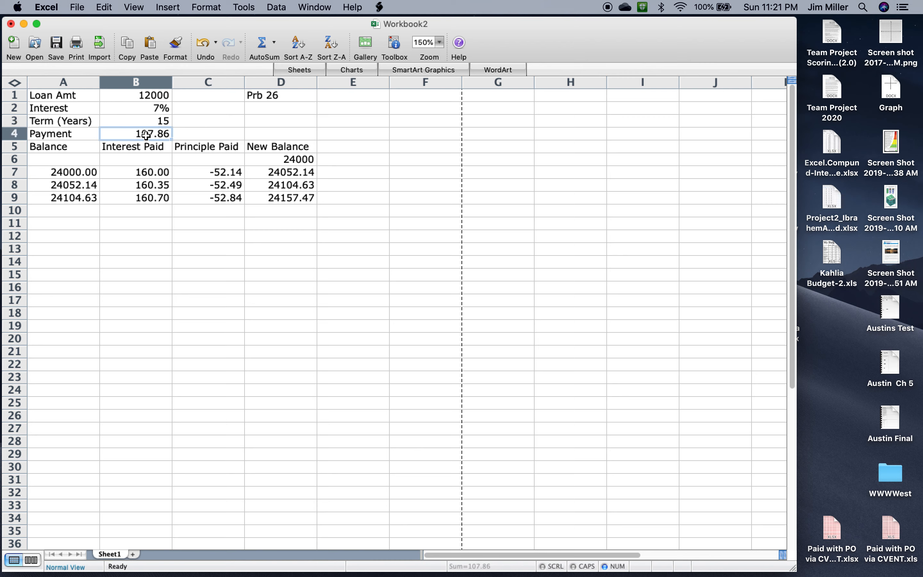
pyautogui.write('25')
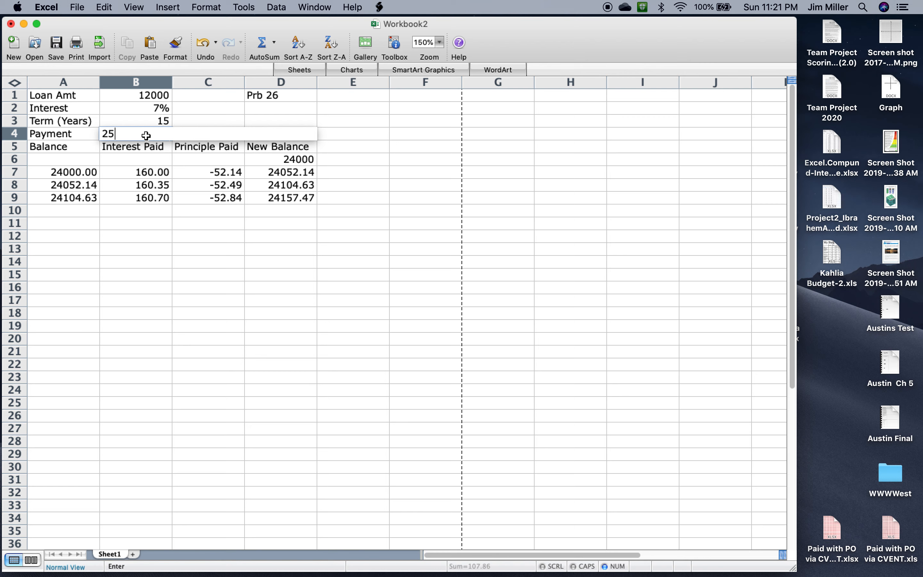
pyautogui.write('0')
pyautogui.press('Return')
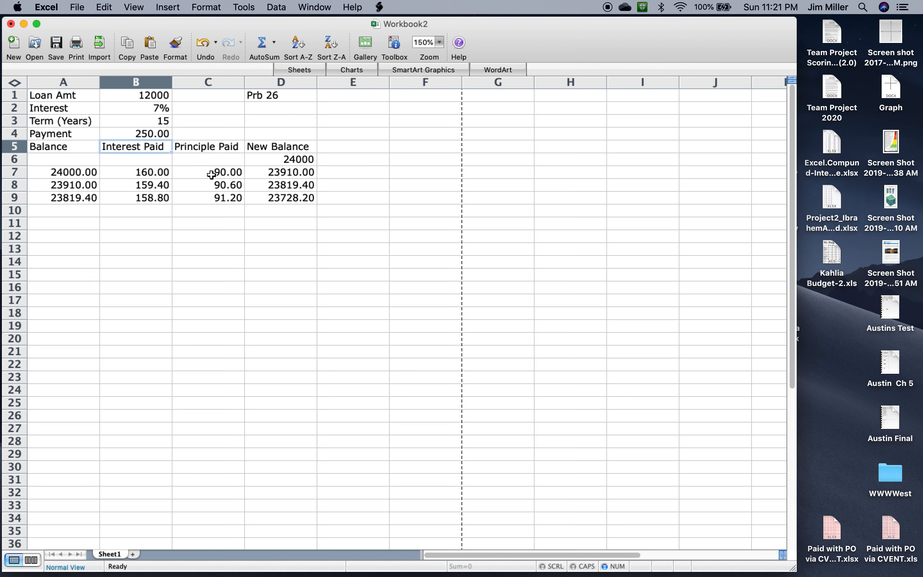
# - Link the starting New Balance in D6 to the loan amount with =B1
pyautogui.click(299, 160)
pyautogui.write('=')
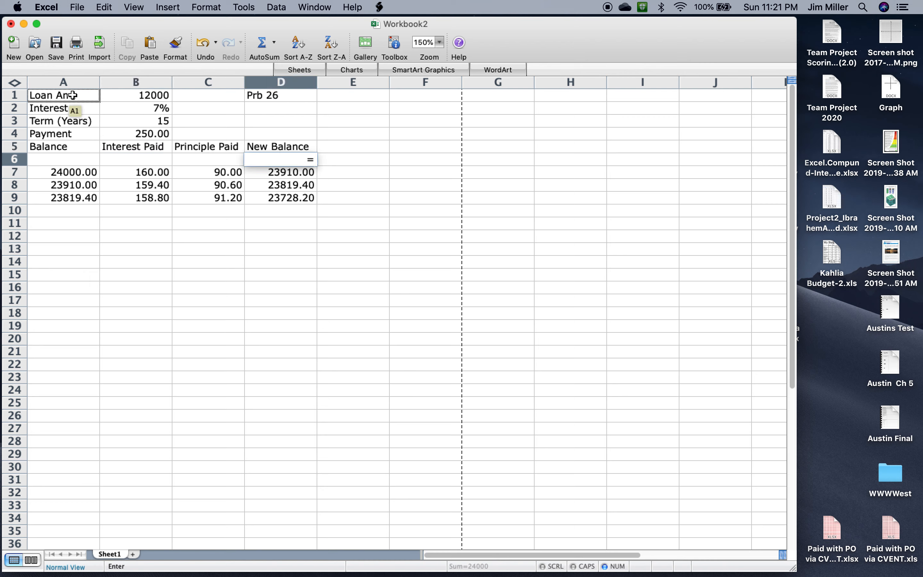
pyautogui.click(124, 94)
pyautogui.press('Return')
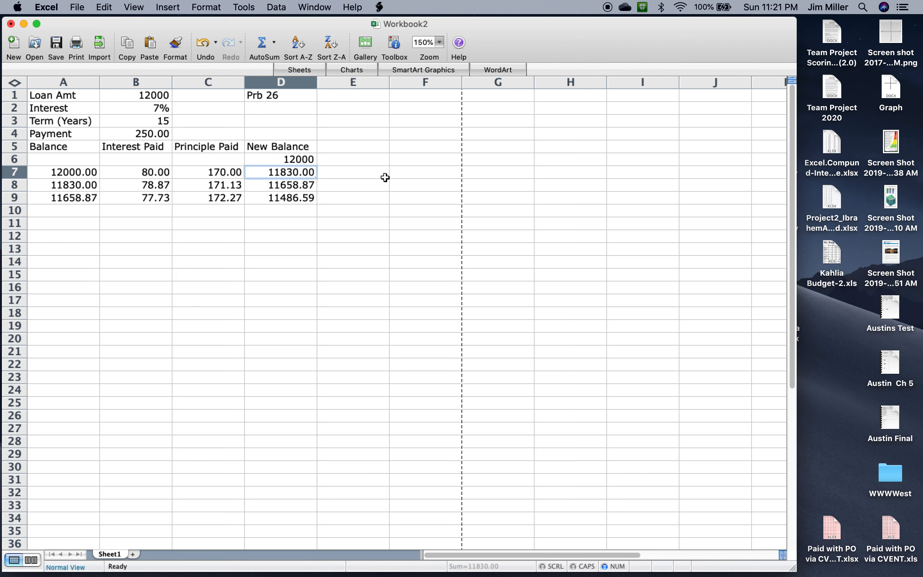
# - Number the payments in column E from 1, 2, 3 in E7:E9 and extend the series to 67 in E73
pyautogui.click(368, 174)
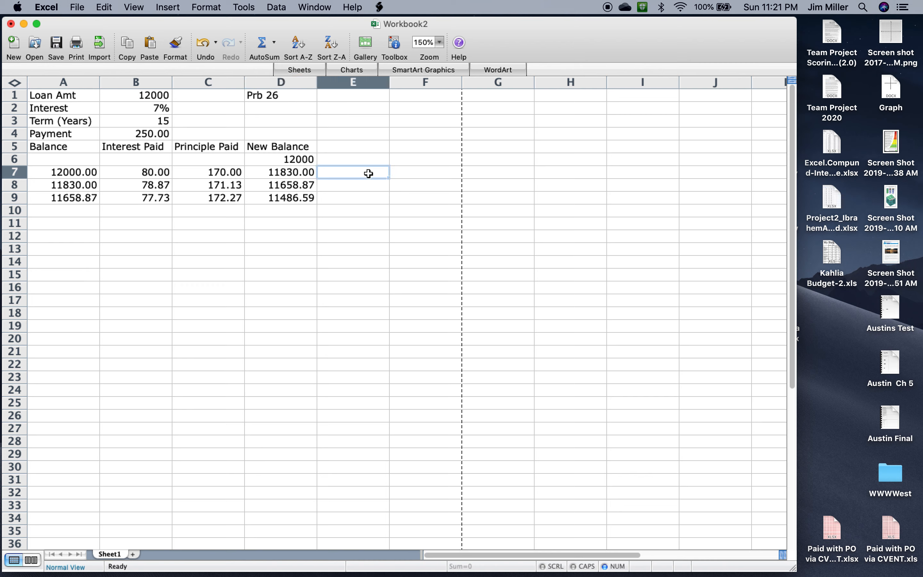
pyautogui.write('1')
pyautogui.press('Return')
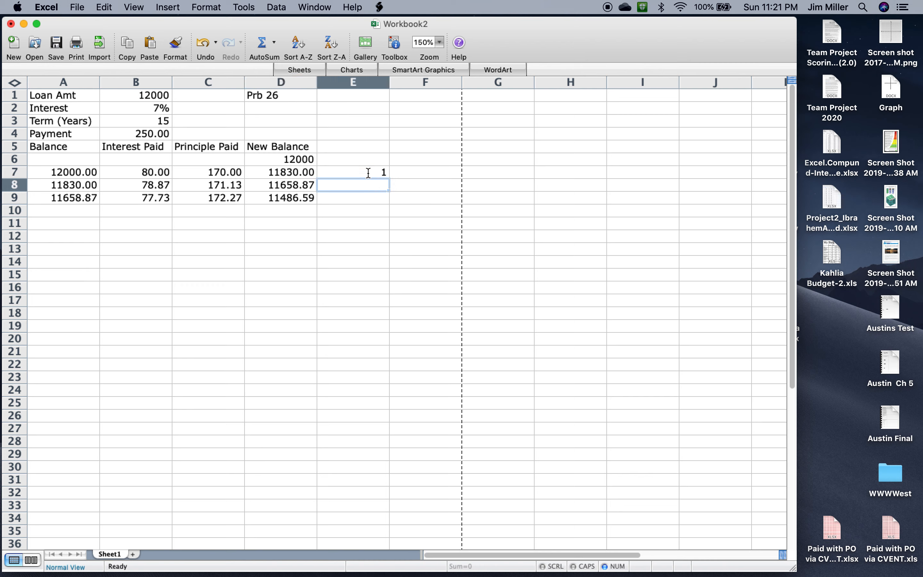
pyautogui.write('2')
pyautogui.press('Return')
pyautogui.write('3')
pyautogui.press('Return')
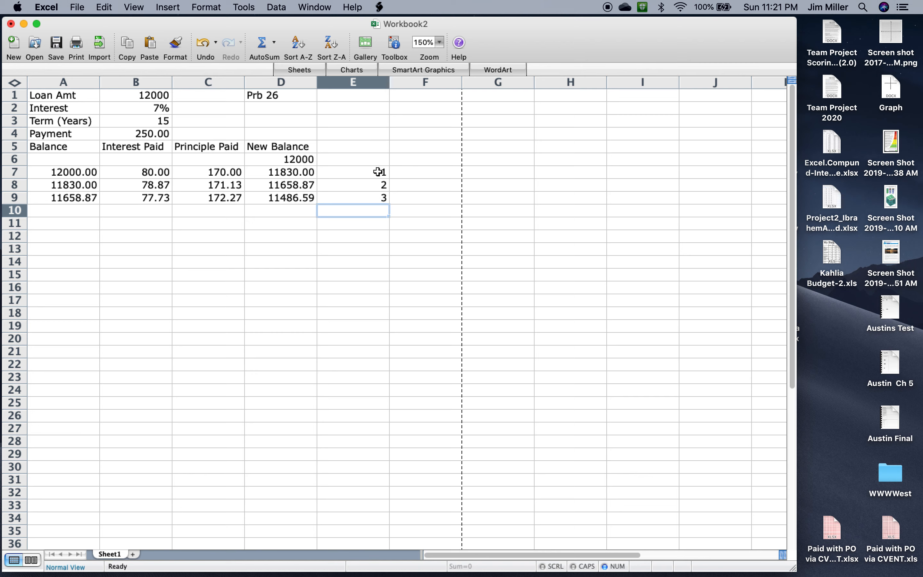
pyautogui.moveTo(375, 173); pyautogui.dragTo(389, 536)
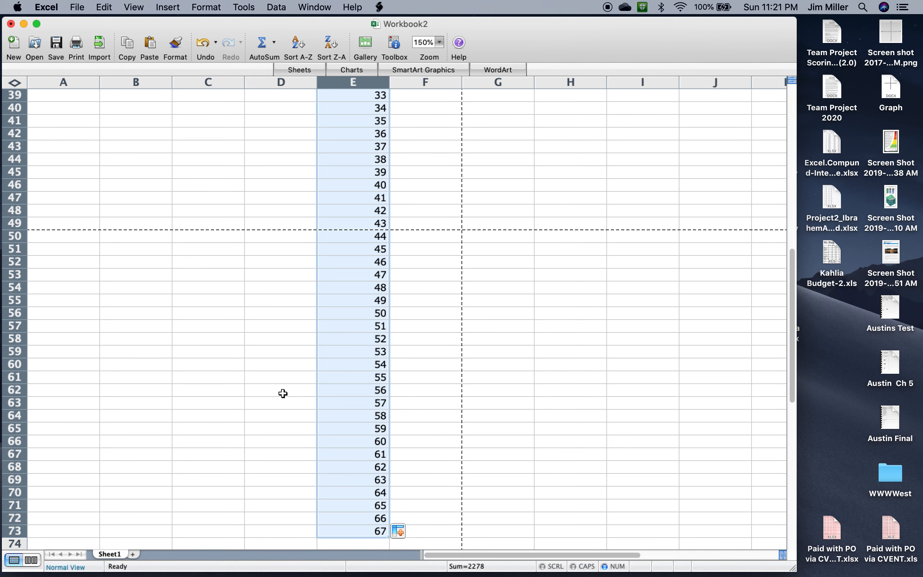
pyautogui.scroll(5, 283, 393)
pyautogui.scroll(8, 282, 394)
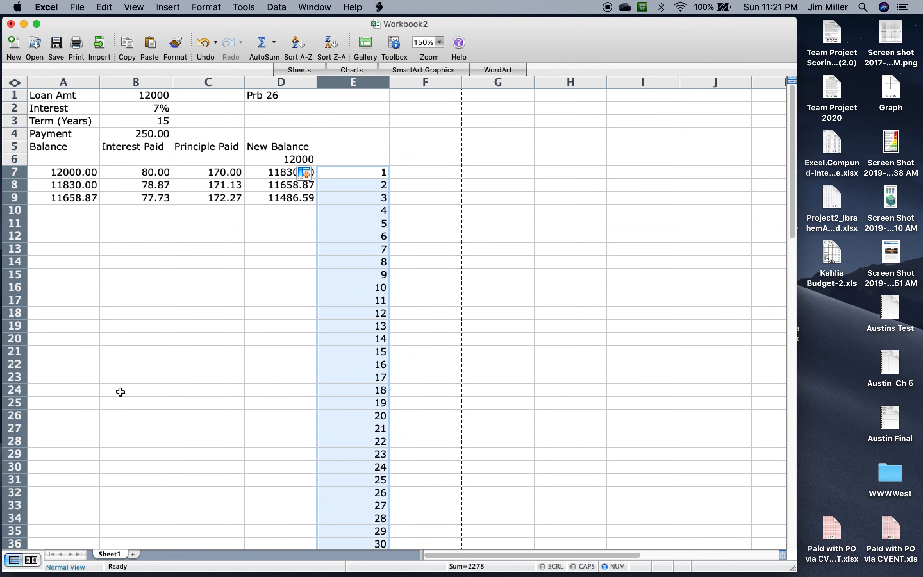
# - Fill the schedule formulas in A9:D9 down through row 42, the row of payment 36
pyautogui.click(56, 199)
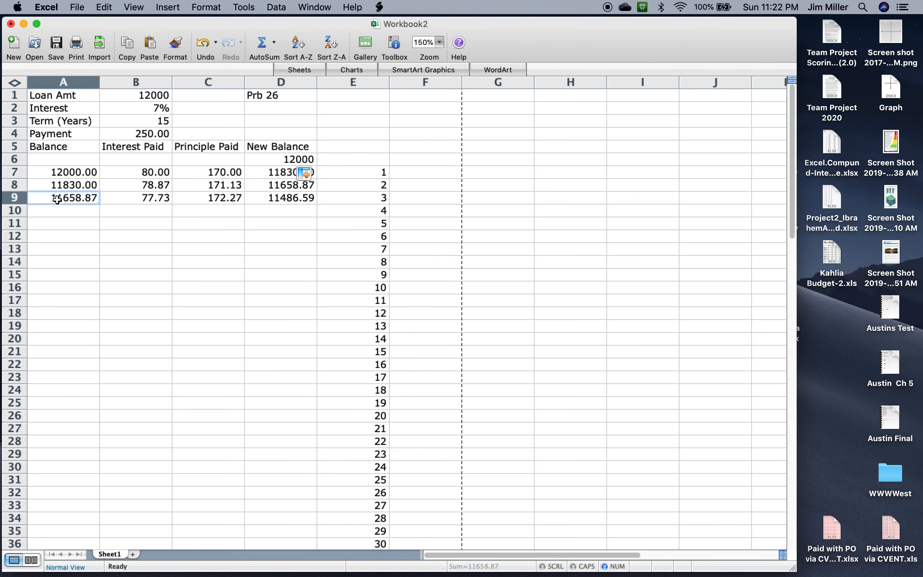
pyautogui.moveTo(57, 199); pyautogui.dragTo(307, 280)
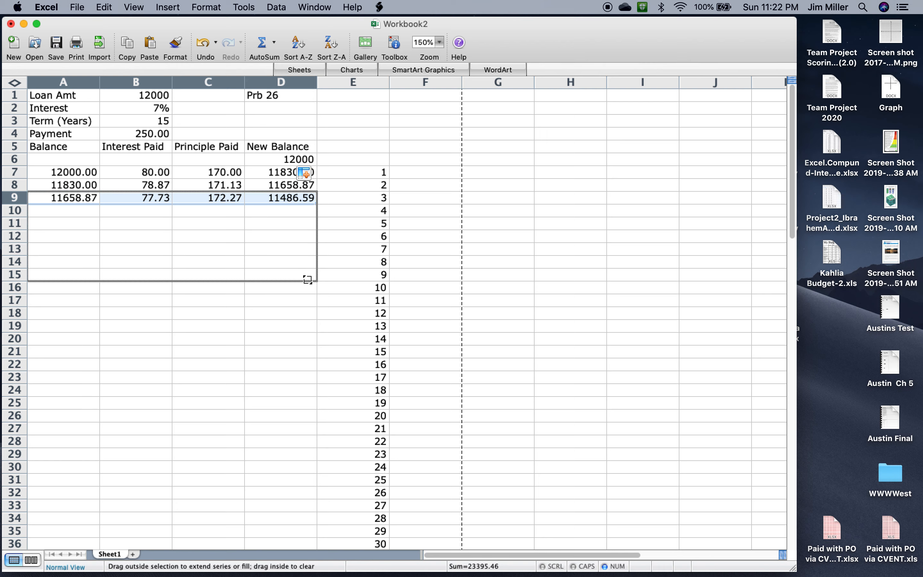
pyautogui.moveTo(307, 279); pyautogui.dragTo(309, 502)
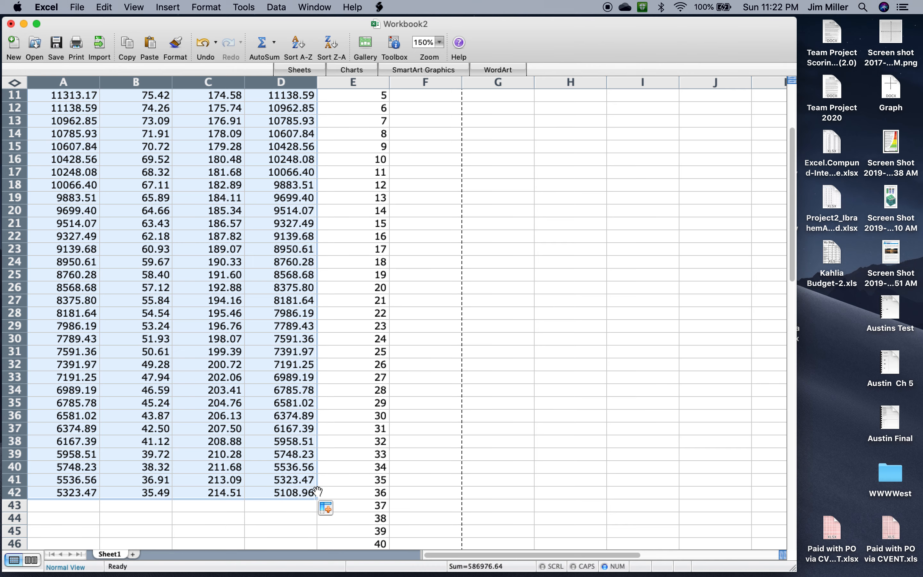
# - Replace the fixed Payment in B4 with the loan payment formula =B1*(B2/12)/(1-(1+B2/12)^(-12*B3))
pyautogui.scroll(5, 318, 491)
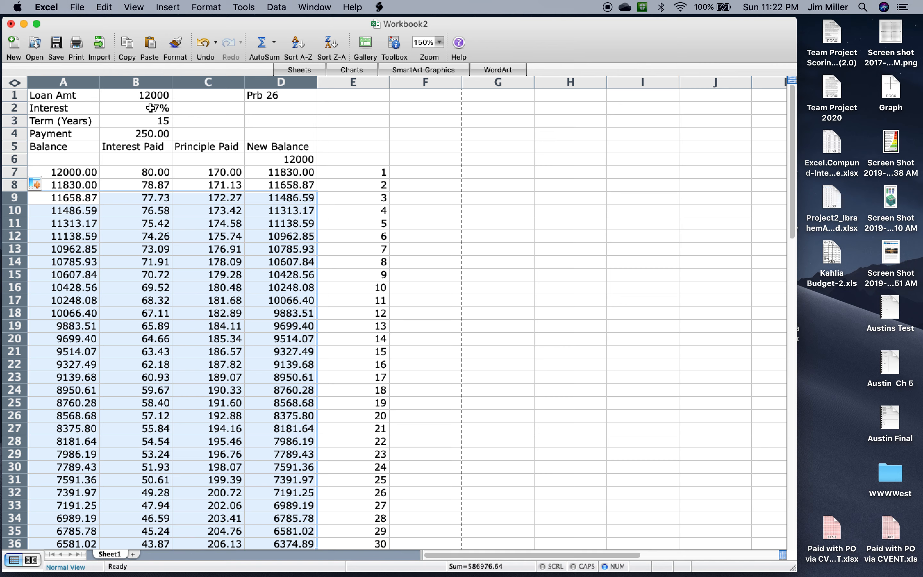
pyautogui.click(153, 135)
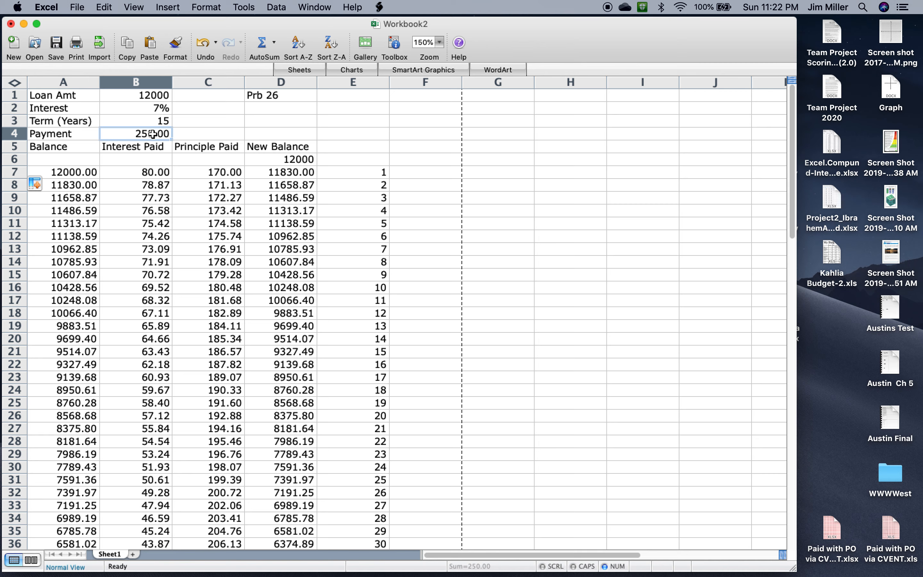
pyautogui.write('=')
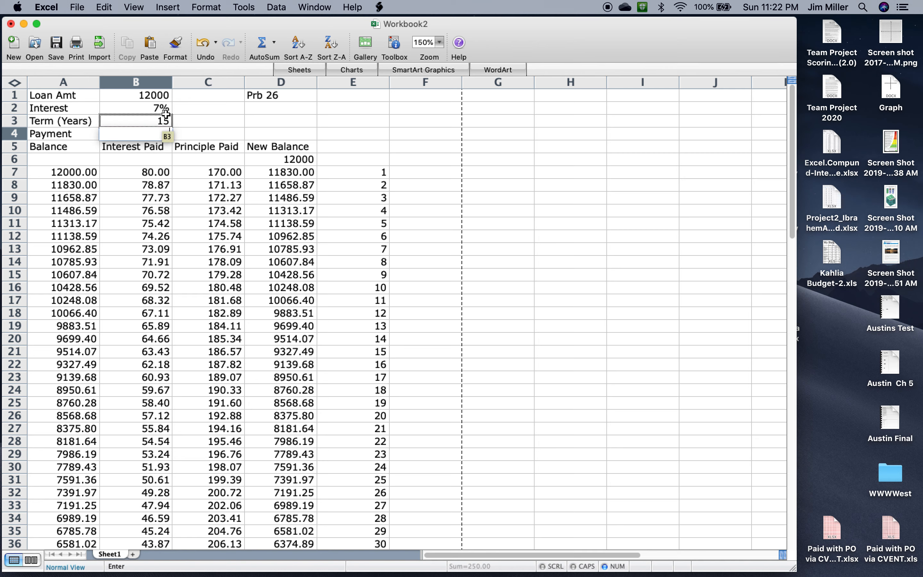
pyautogui.click(162, 95)
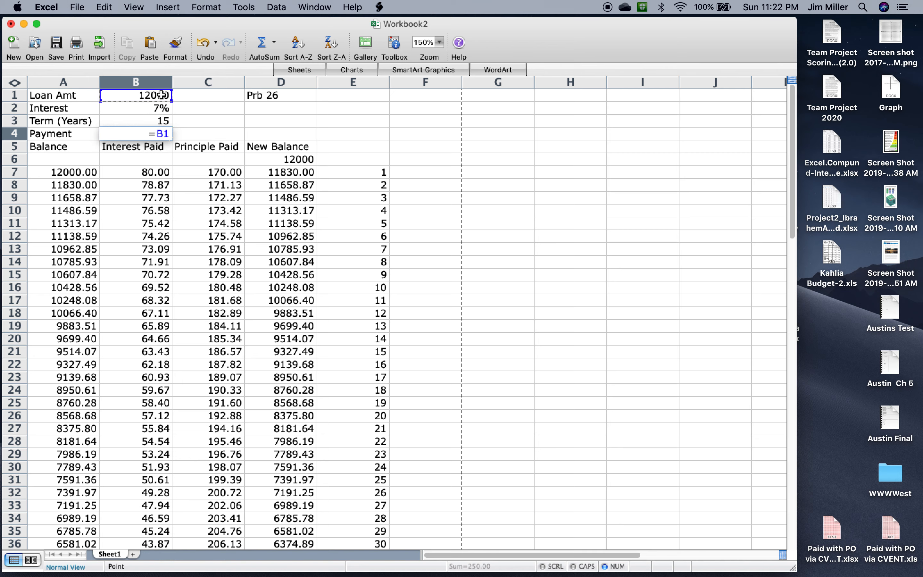
pyautogui.write('*(')
pyautogui.click(153, 108)
pyautogui.write('/')
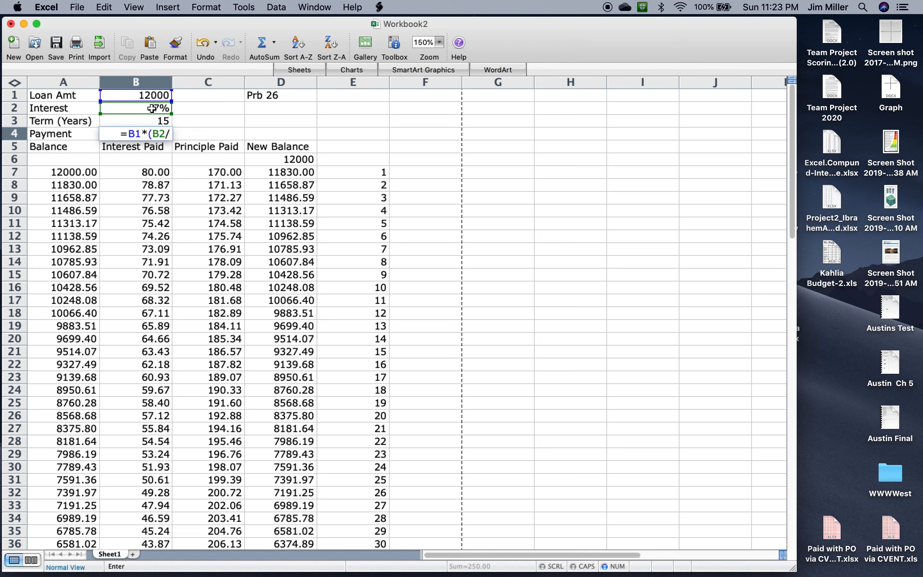
pyautogui.write('12)/')
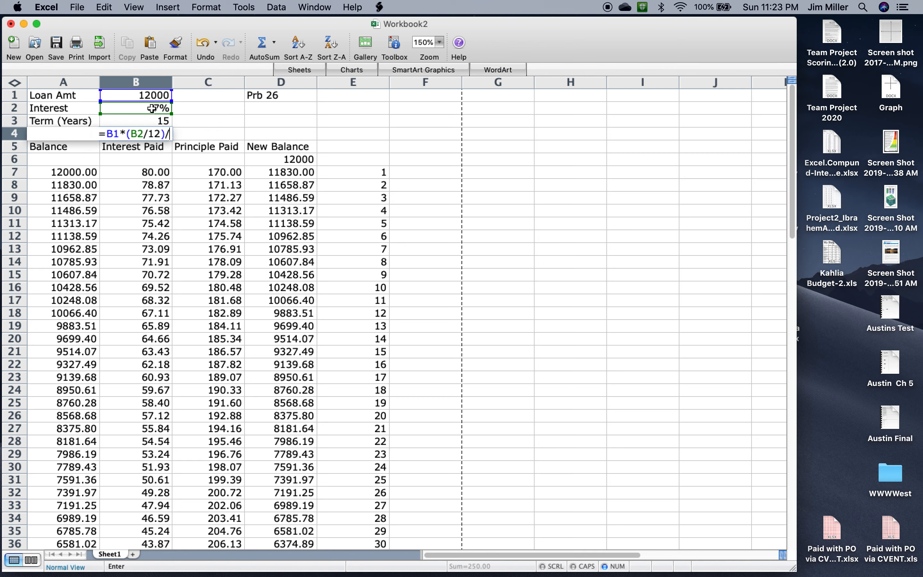
pyautogui.write('(1')
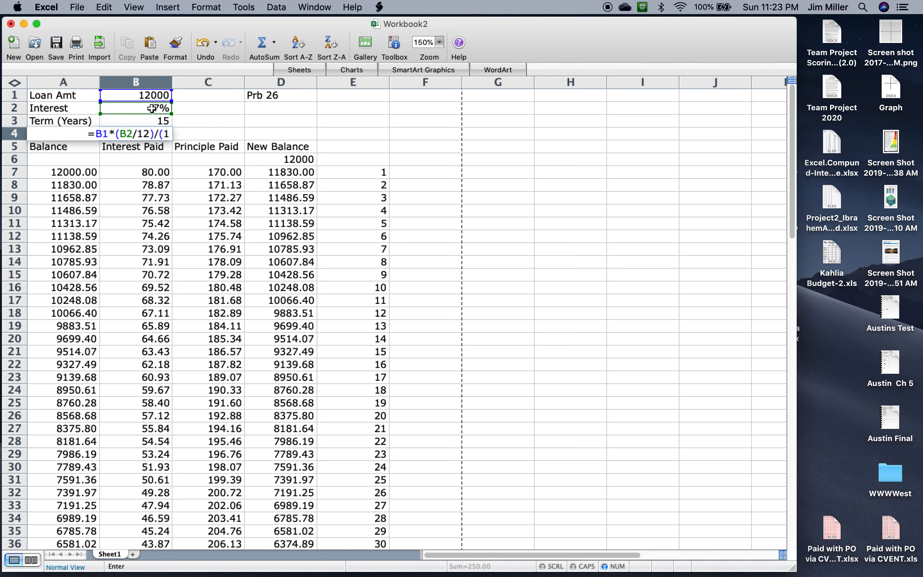
pyautogui.write('-(')
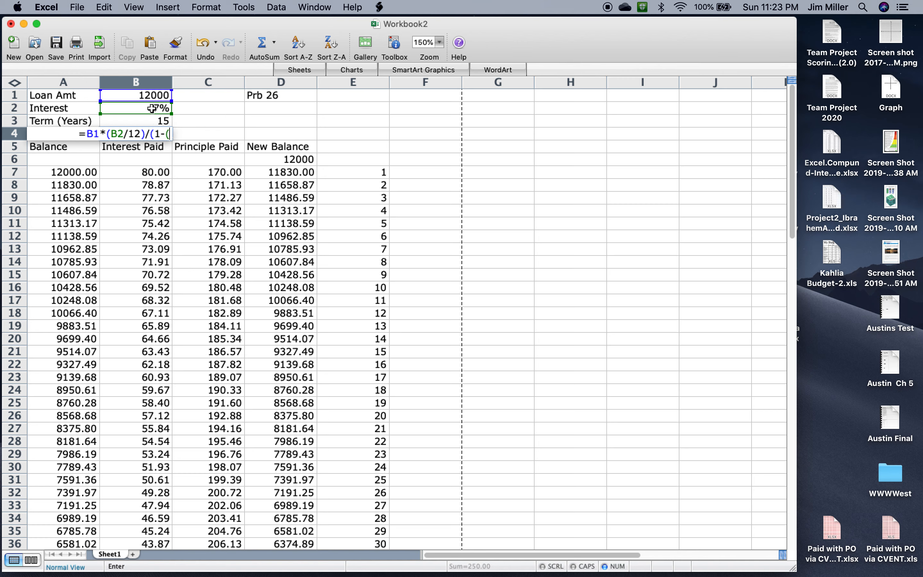
pyautogui.write('1+')
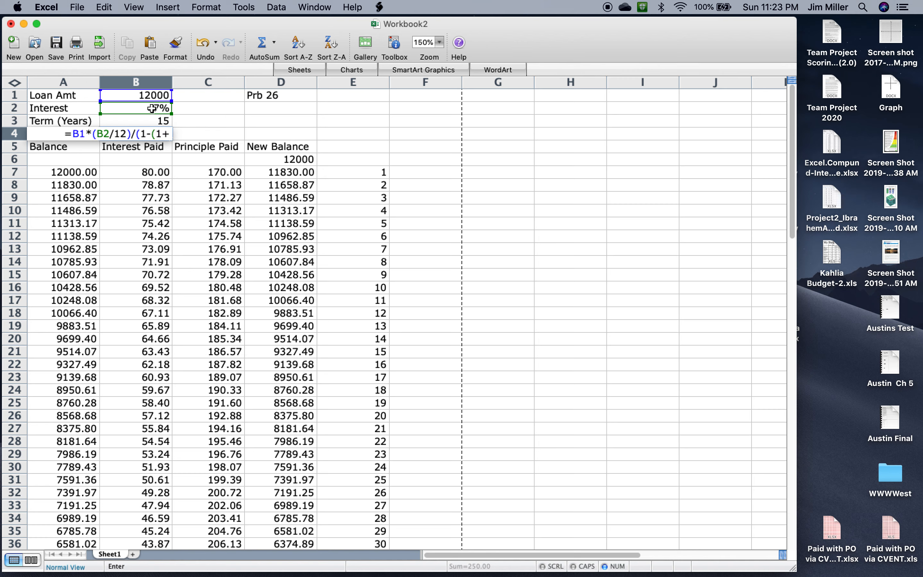
pyautogui.click(153, 109)
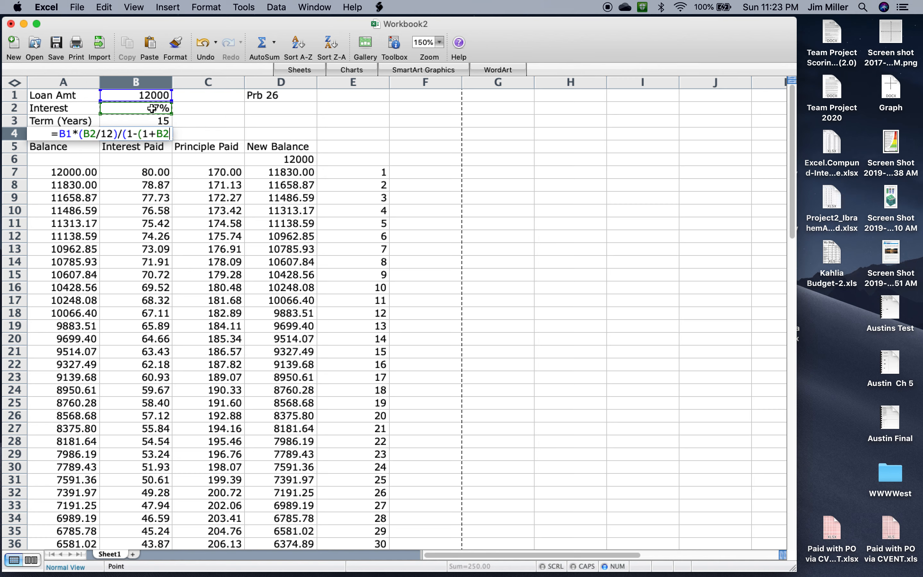
pyautogui.write('/12')
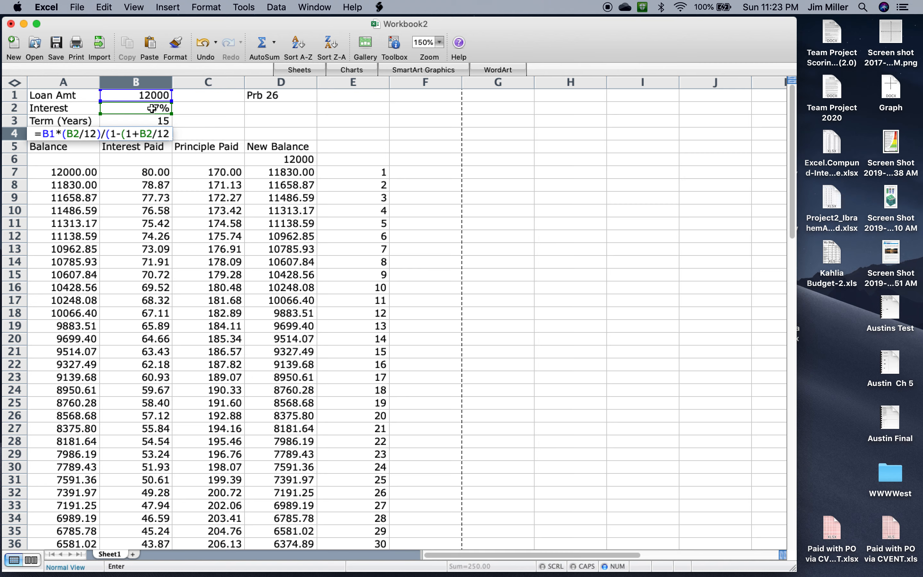
pyautogui.write(')')
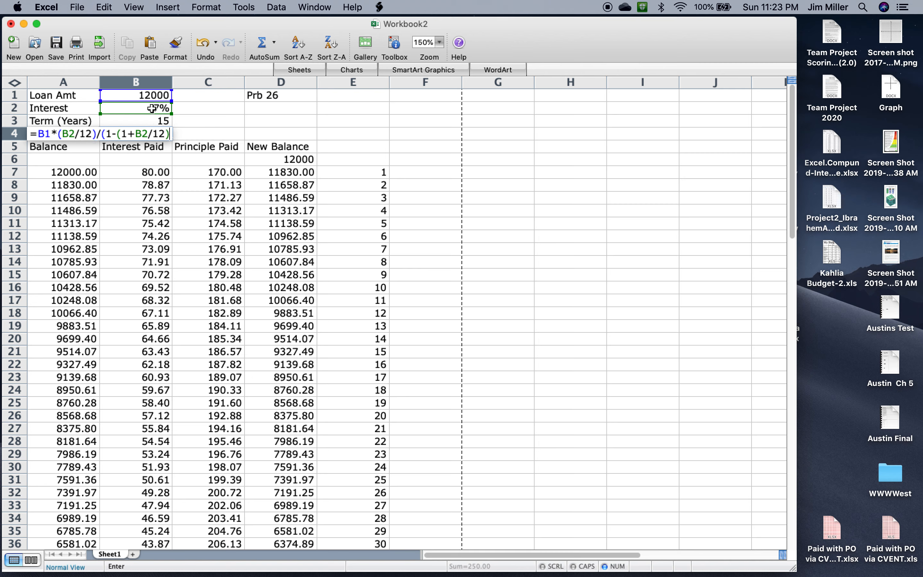
pyautogui.write('^')
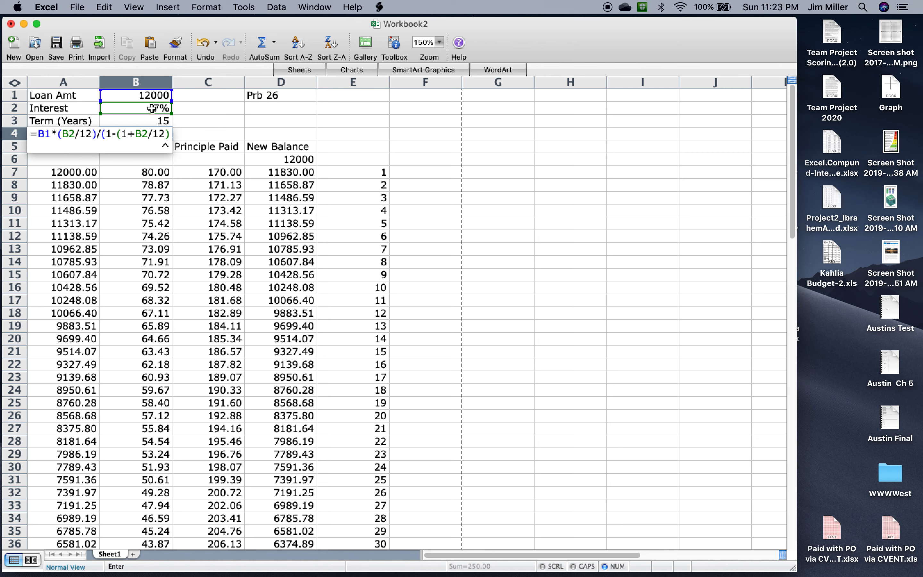
pyautogui.write('(')
pyautogui.click(162, 121)
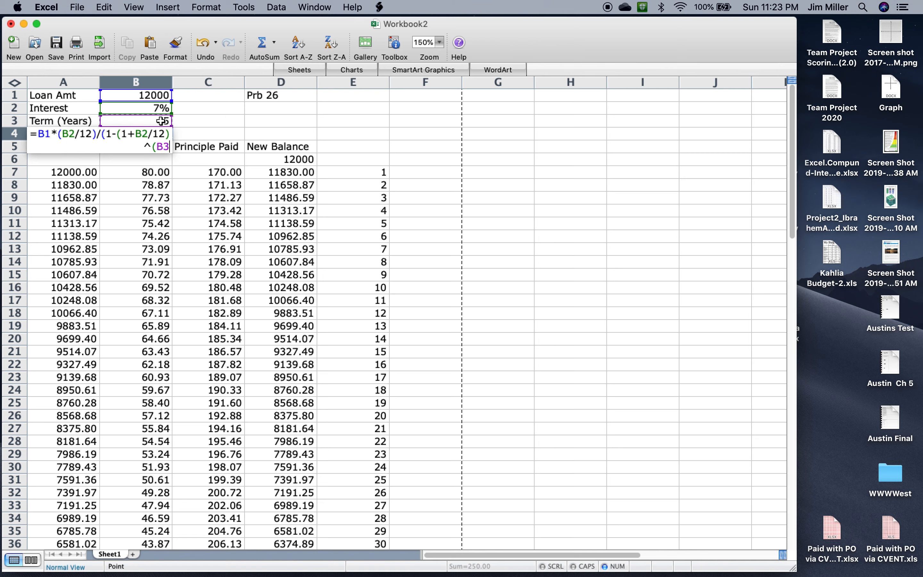
pyautogui.press('BackSpace')
pyautogui.press('BackSpace')
pyautogui.write('-12*')
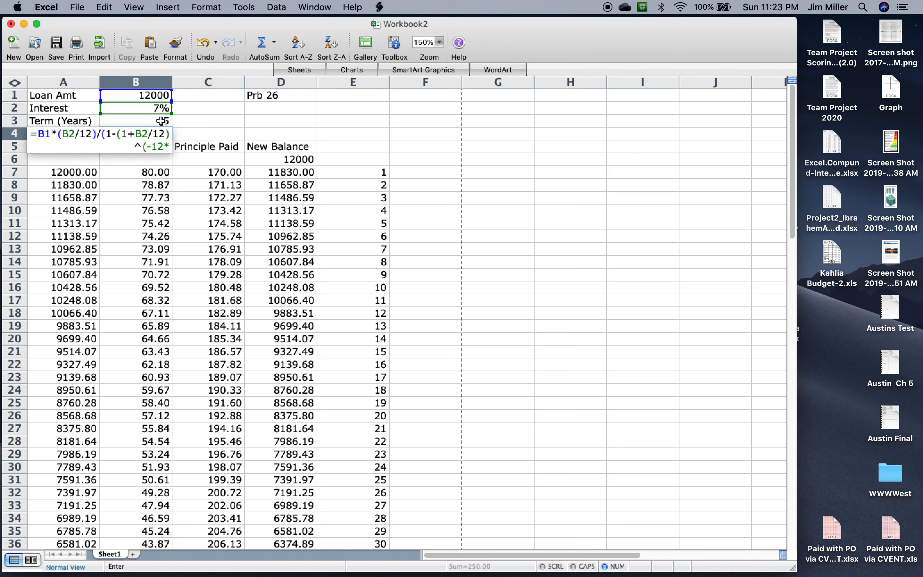
pyautogui.click(159, 121)
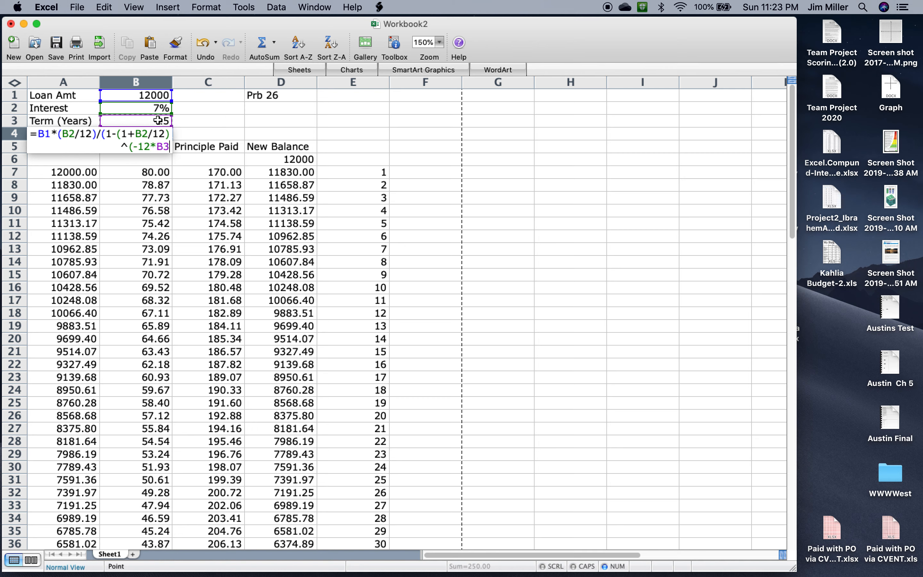
pyautogui.write('))')
pyautogui.press('Return')
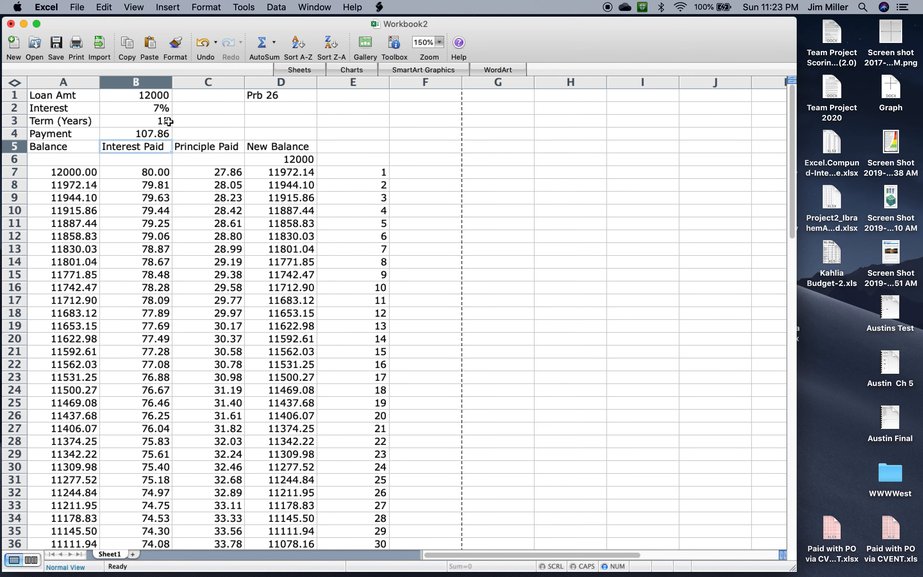
# - Set the Term (Years) in B3 to 3
pyautogui.click(150, 121)
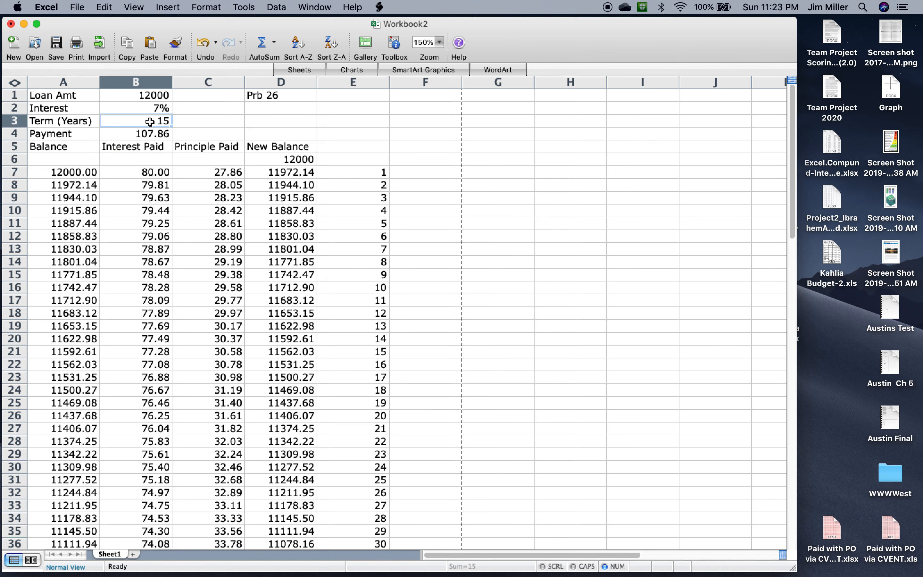
pyautogui.write('3')
pyautogui.press('Return')
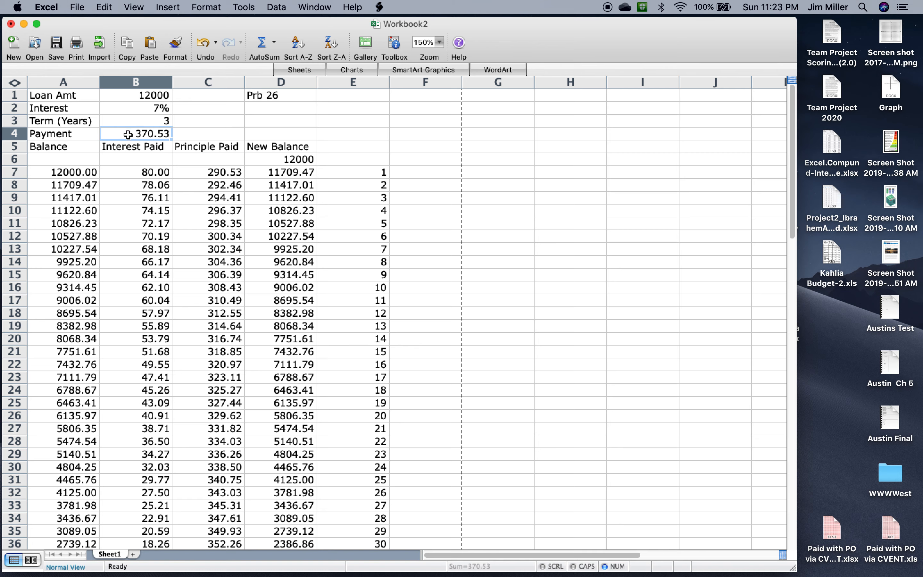
pyautogui.click(162, 122)
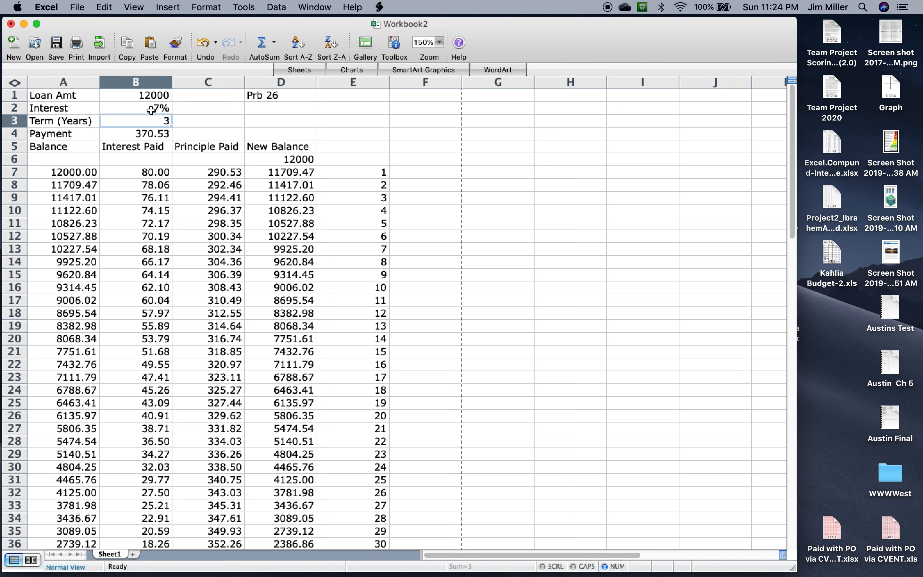
# - Set the Interest rate in B2 to 7.5%
pyautogui.click(151, 110)
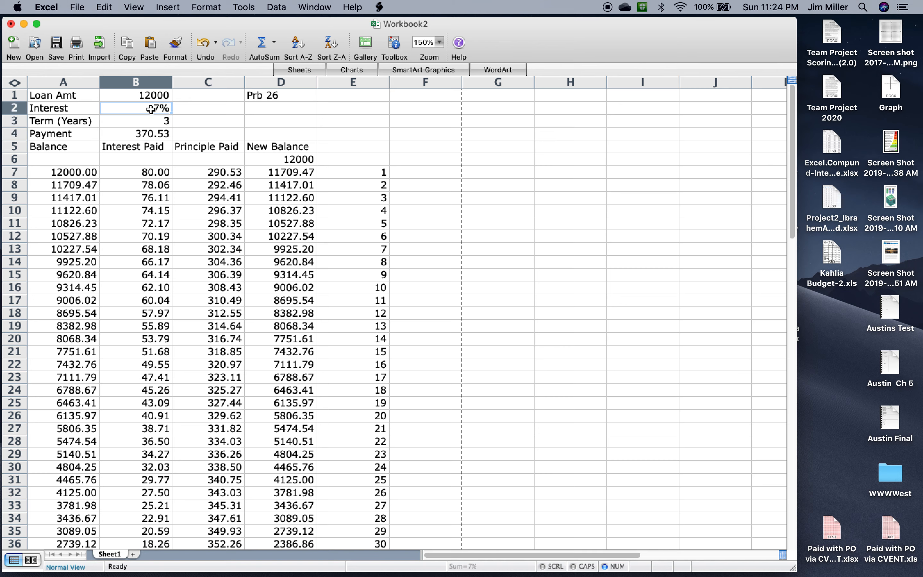
pyautogui.doubleClick(151, 110)
pyautogui.write('.5')
pyautogui.press('Return')
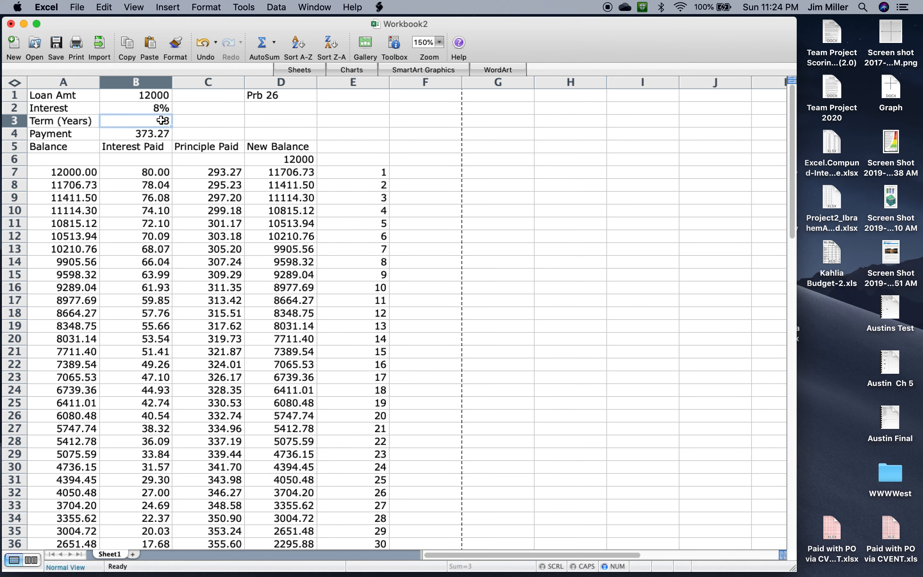
# - Format the Interest cell B2 as a percentage with two decimal places
pyautogui.click(157, 108)
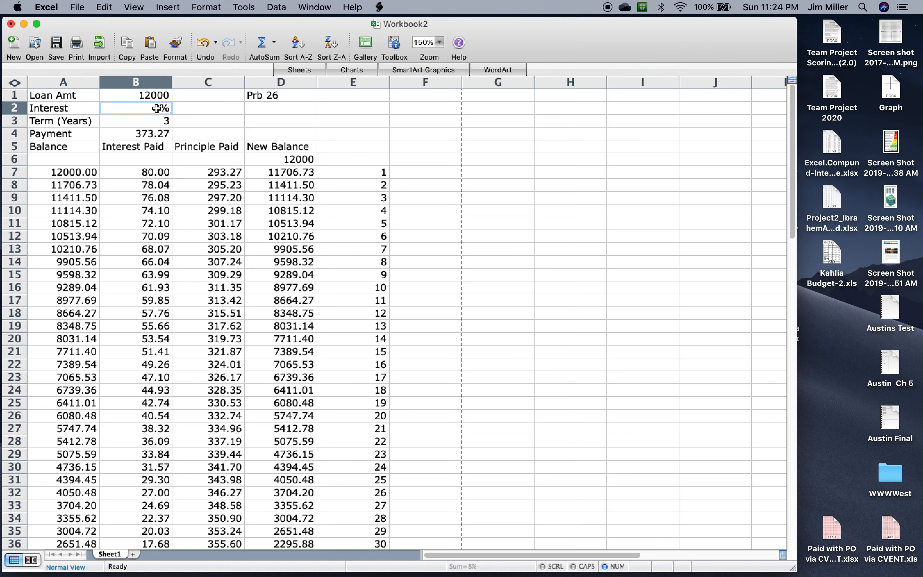
pyautogui.press('super+1')
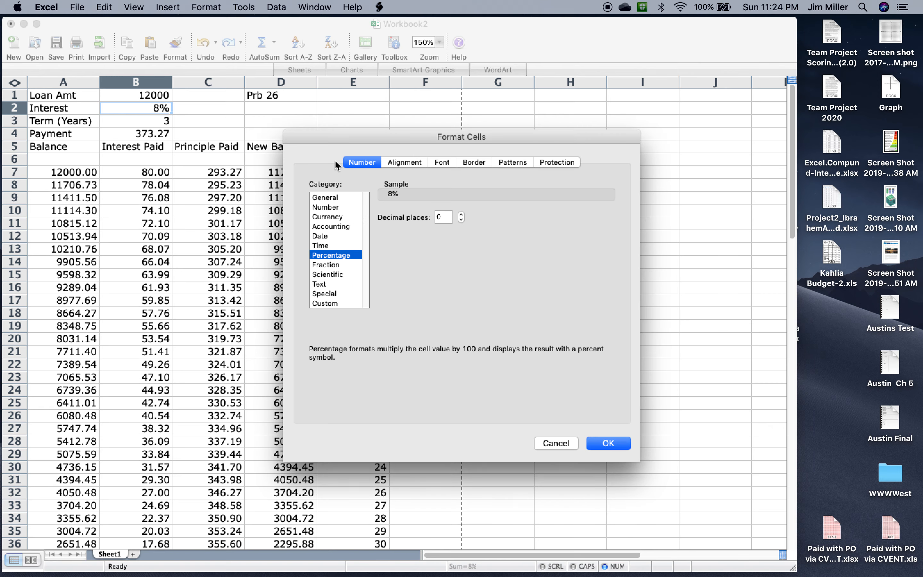
pyautogui.click(335, 207)
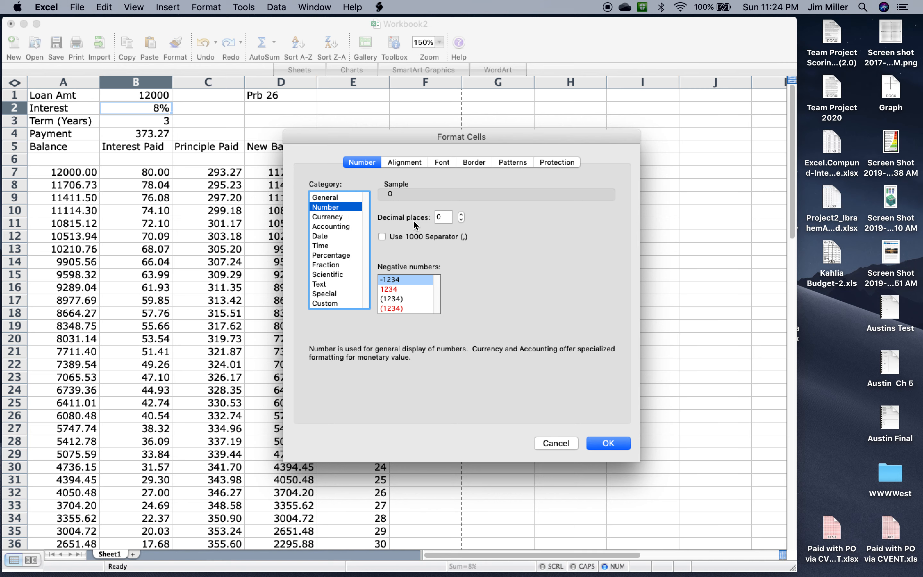
pyautogui.click(462, 215)
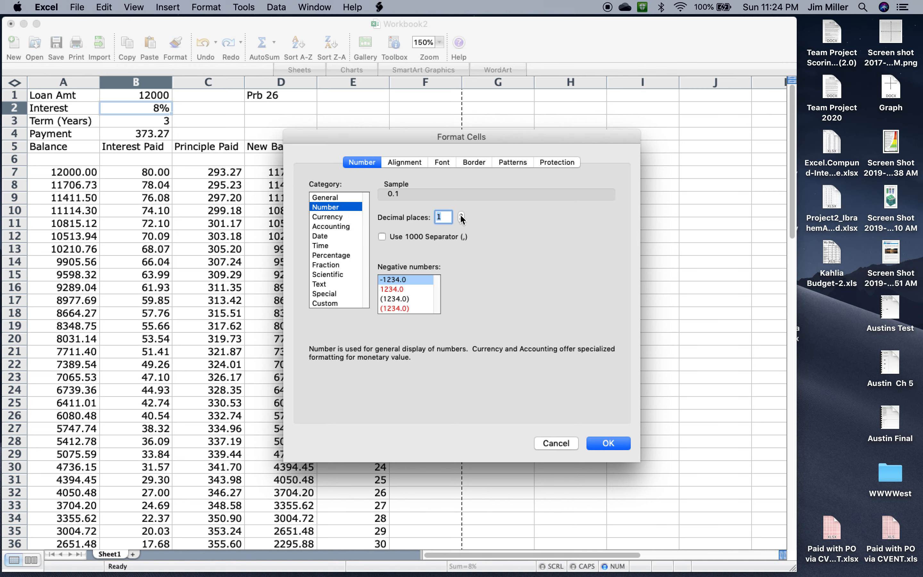
pyautogui.click(461, 215)
pyautogui.click(331, 255)
pyautogui.click(608, 443)
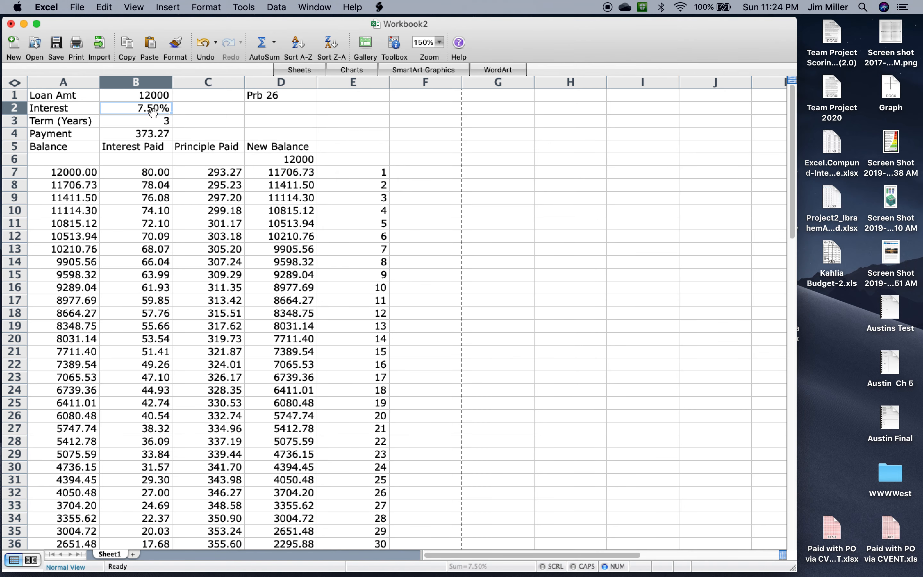
# - Set the Term (Years) in B3 to 4
pyautogui.click(137, 124)
pyautogui.write('4')
pyautogui.press('Return')
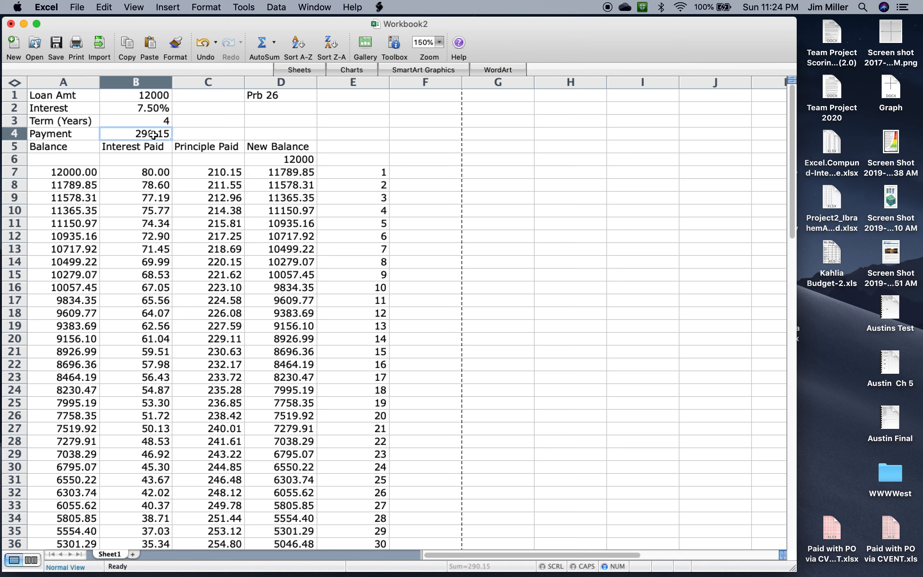
# - Set the Term (Years) in B3 to 5 and the Interest in B2 to 8%
pyautogui.click(160, 122)
pyautogui.write('5')
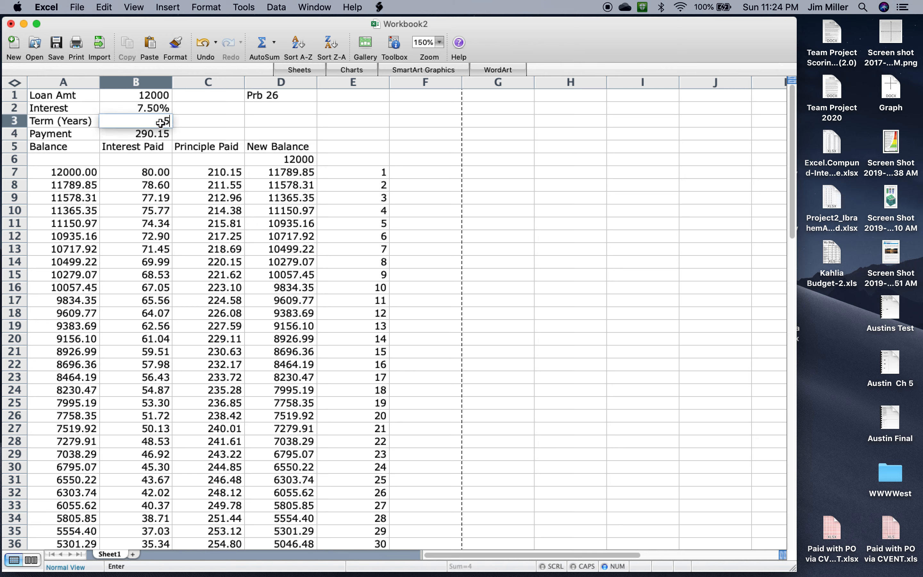
pyautogui.click(153, 109)
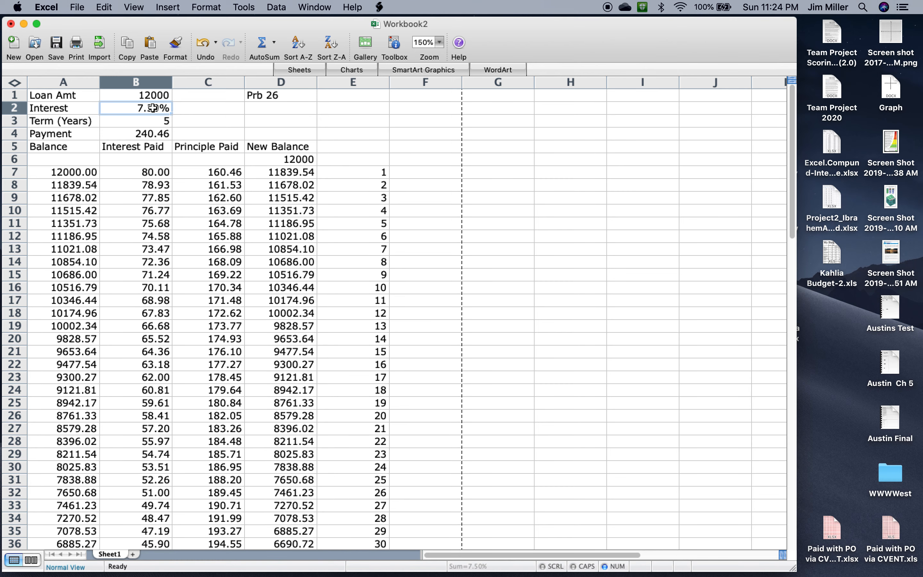
pyautogui.write('8')
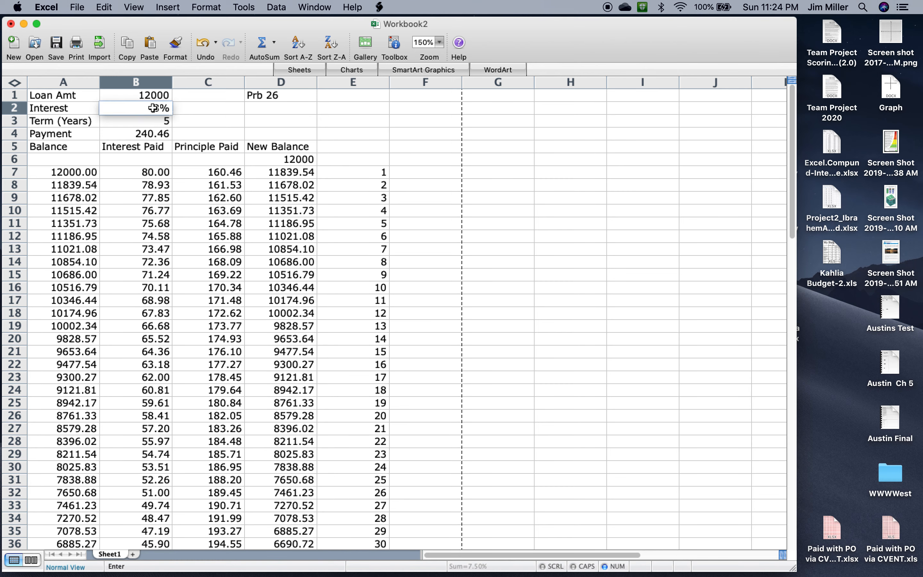
pyautogui.press('Return')
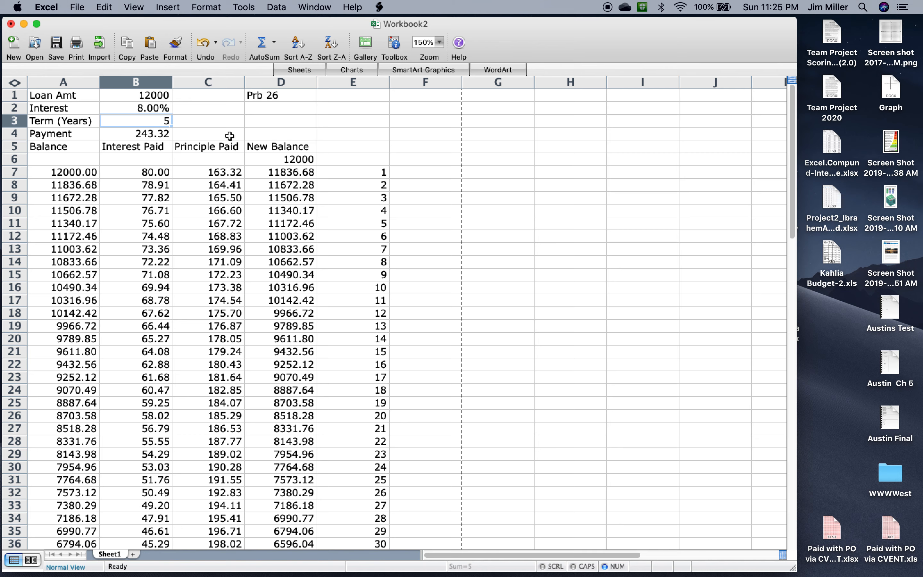
# - Change the problem label in D1 to Prb 28
pyautogui.doubleClick(284, 95)
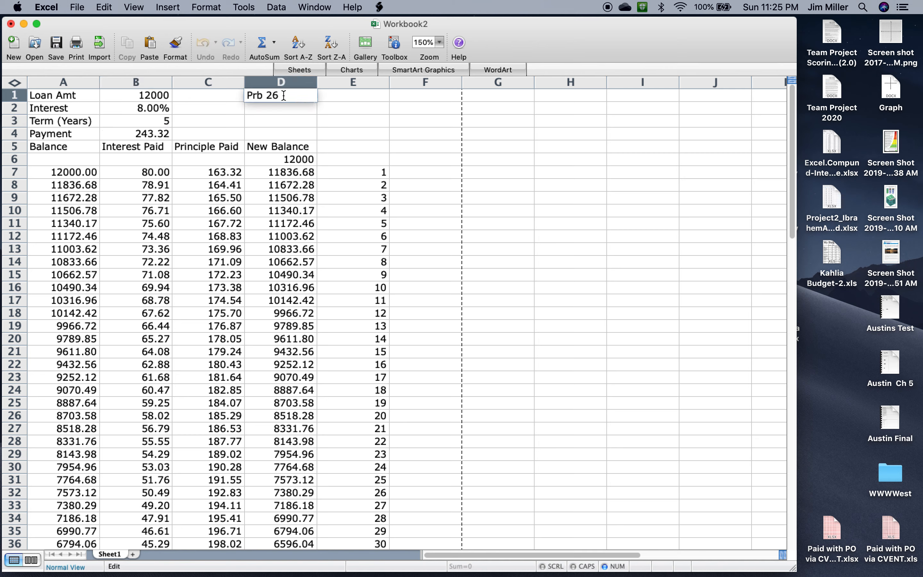
pyautogui.press('BackSpace')
pyautogui.write('8')
pyautogui.press('Return')
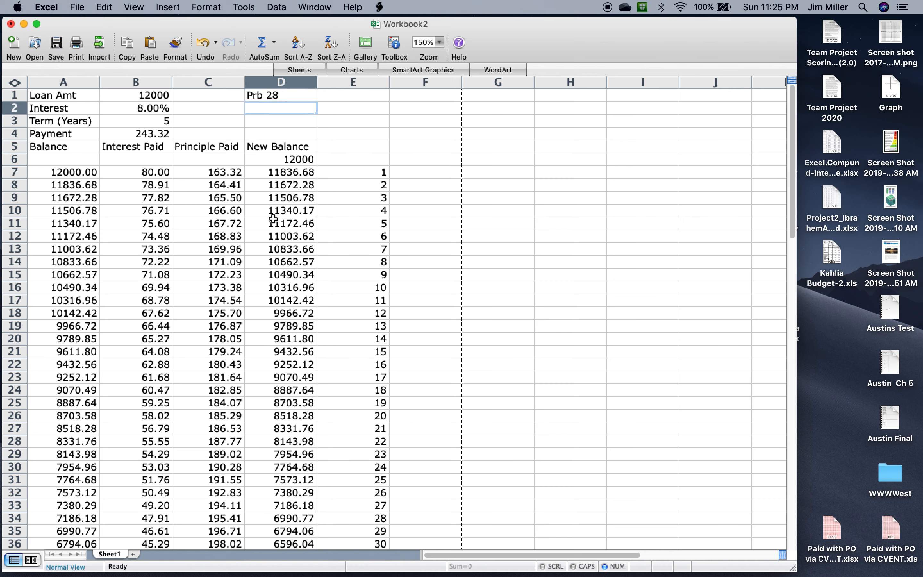
# - Extend the amortization formulas in columns A to D from row 42 down to row 66, month 60
pyautogui.scroll(-10, 274, 218)
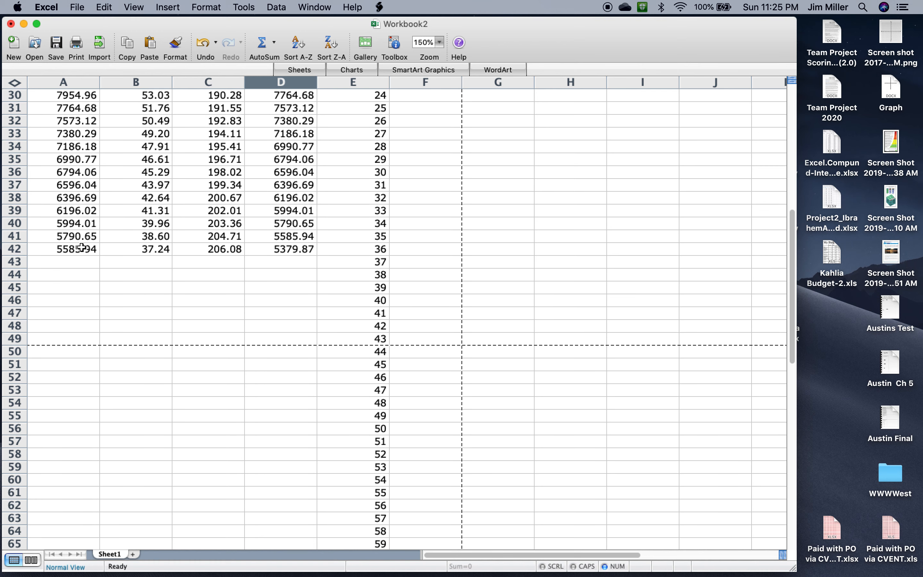
pyautogui.click(81, 247)
pyautogui.moveTo(82, 247); pyautogui.dragTo(326, 465)
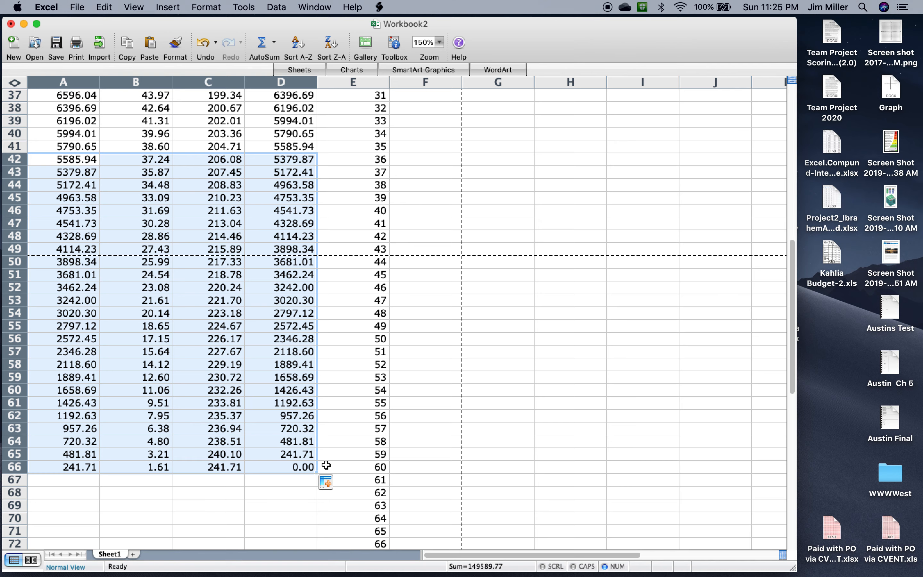
# - Change the problem label in D1 to Prb 27
pyautogui.scroll(12, 326, 465)
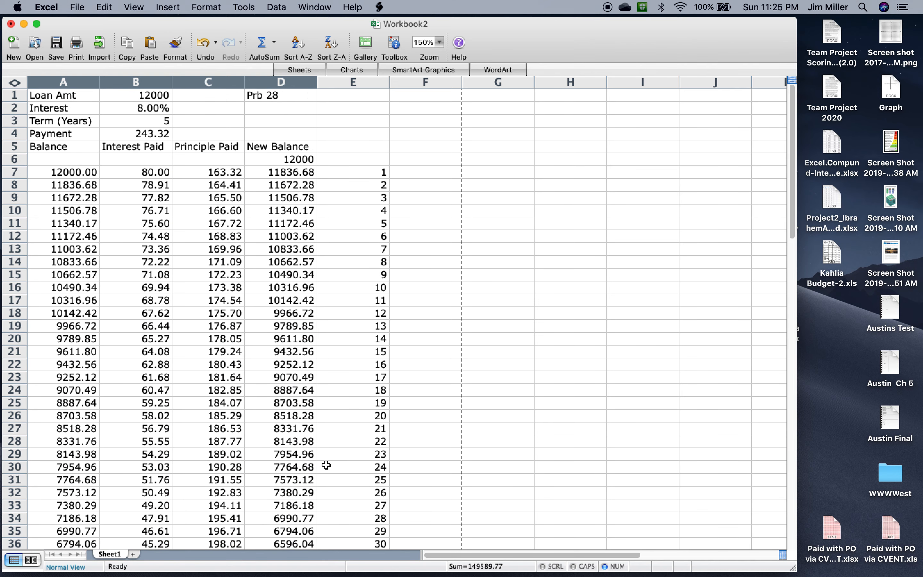
pyautogui.click(285, 98)
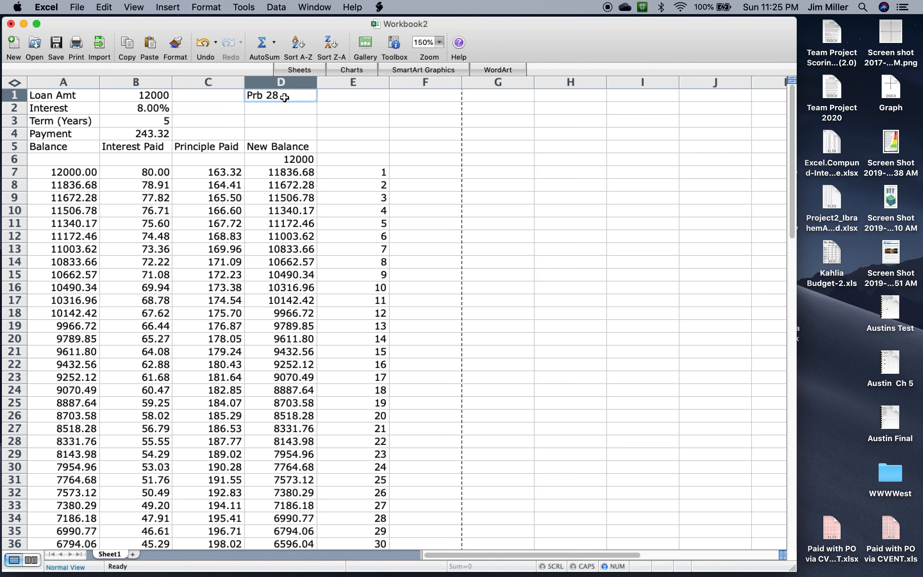
pyautogui.doubleClick(284, 97)
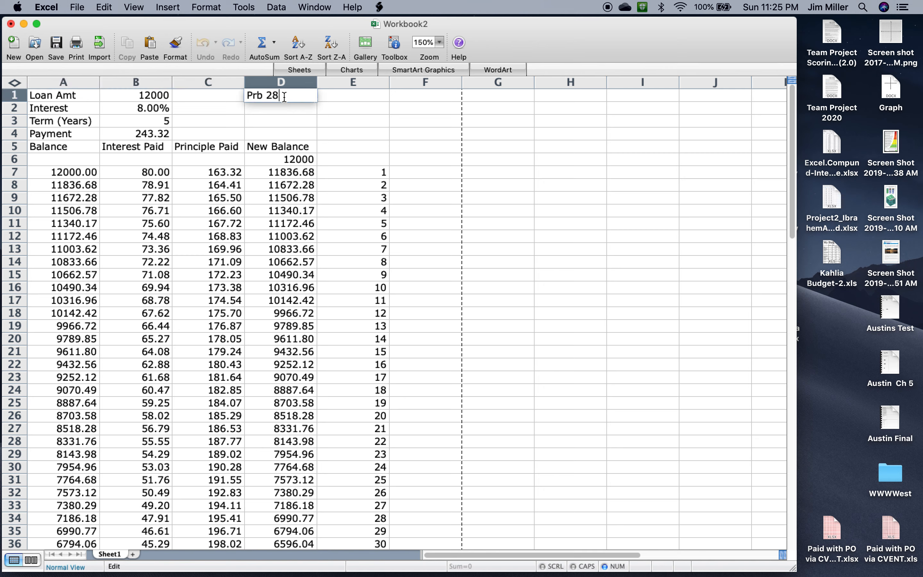
pyautogui.press('BackSpace')
pyautogui.write('7')
# - Set the loan inputs in B1:B3 to a 5000 loan amount, 21% interest and a 3-year term
pyautogui.click(158, 95)
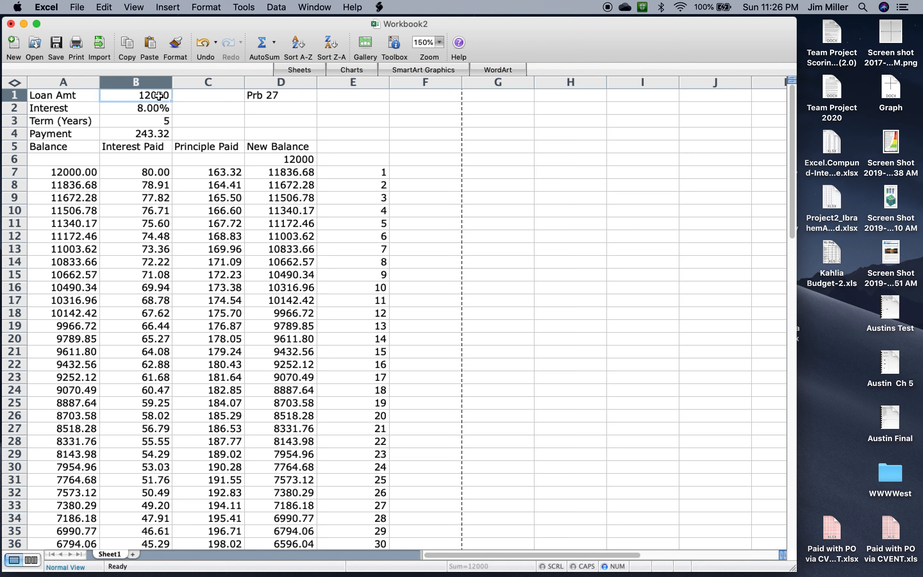
pyautogui.write('5000')
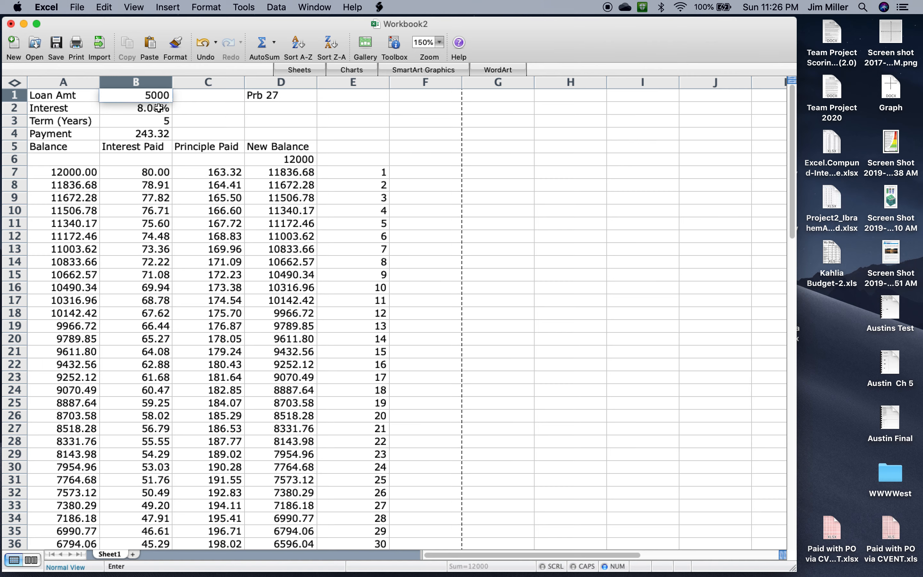
pyautogui.click(158, 108)
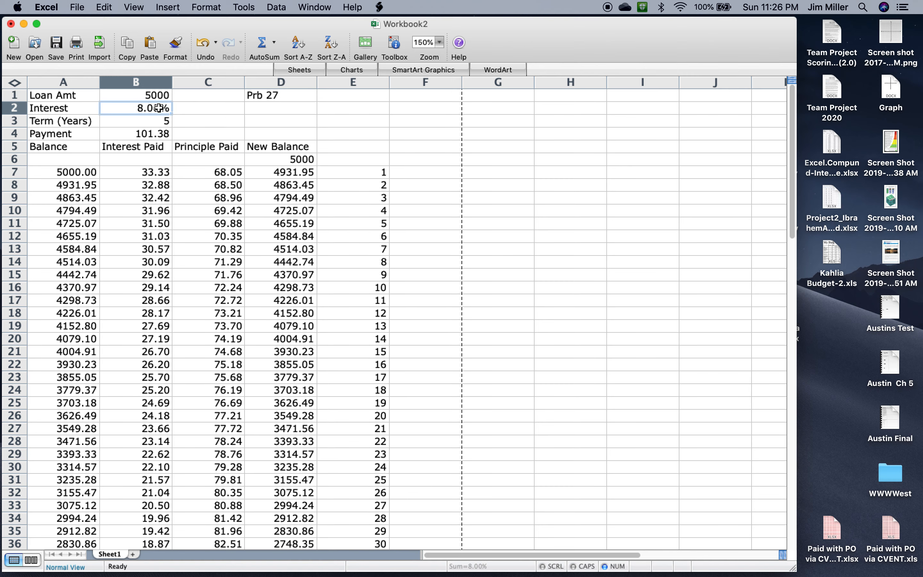
pyautogui.write('21')
pyautogui.press('Return')
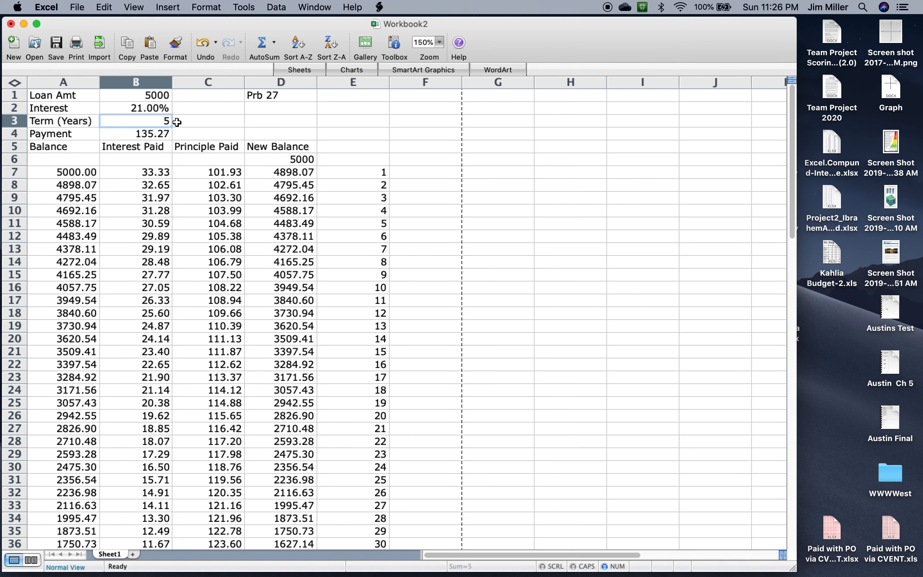
pyautogui.write('3')
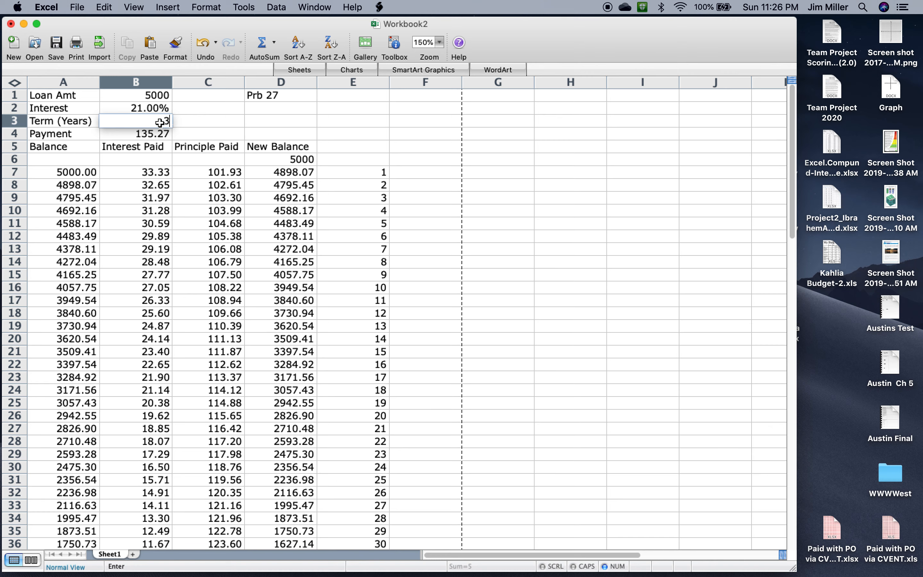
pyautogui.press('Return')
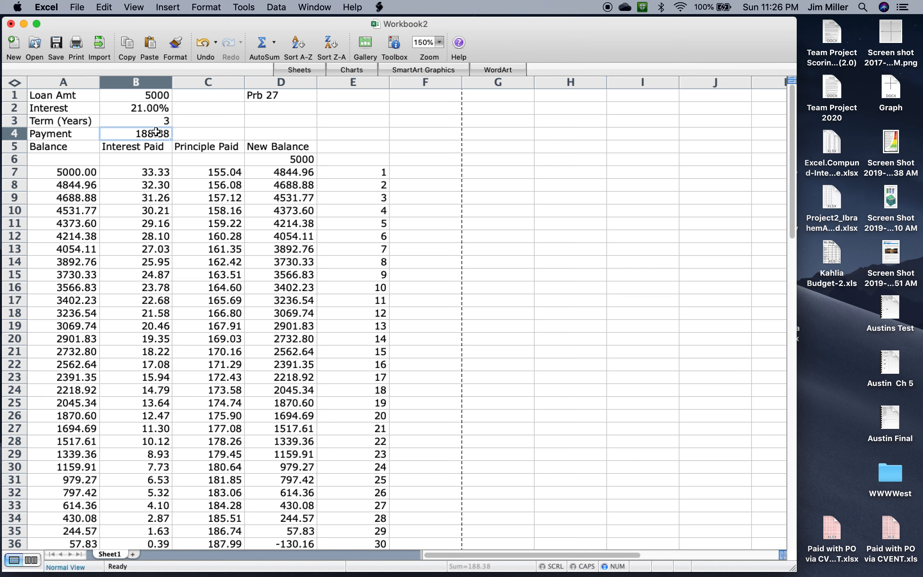
# - Change the problem label in D1 to Prb 31
pyautogui.click(289, 95)
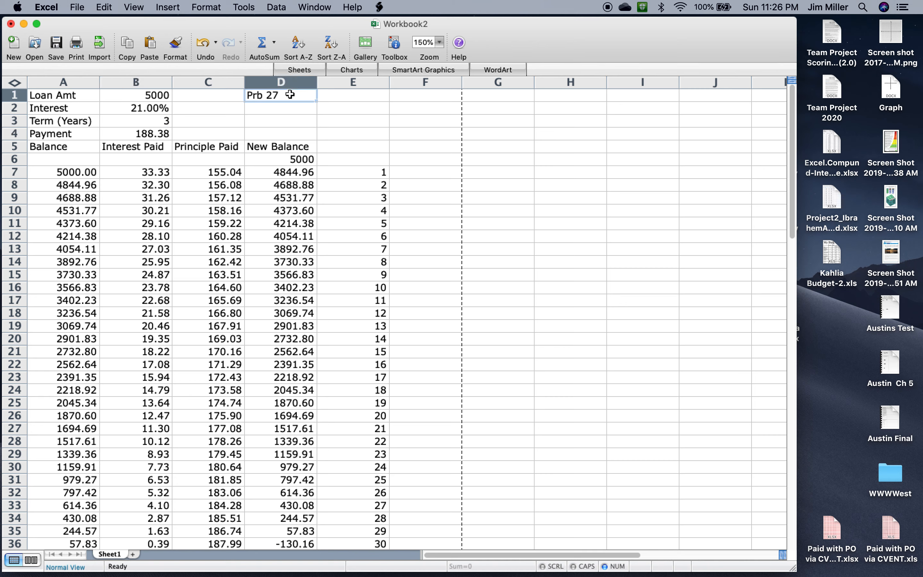
pyautogui.doubleClick(290, 94)
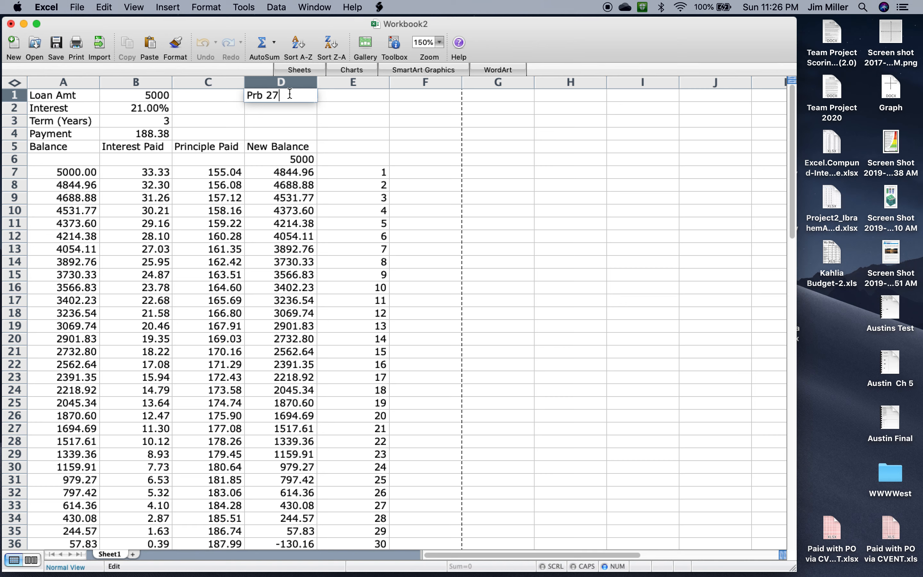
pyautogui.press('BackSpace')
pyautogui.press('BackSpace')
pyautogui.press('BackSpace')
pyautogui.write('31')
pyautogui.press('Return')
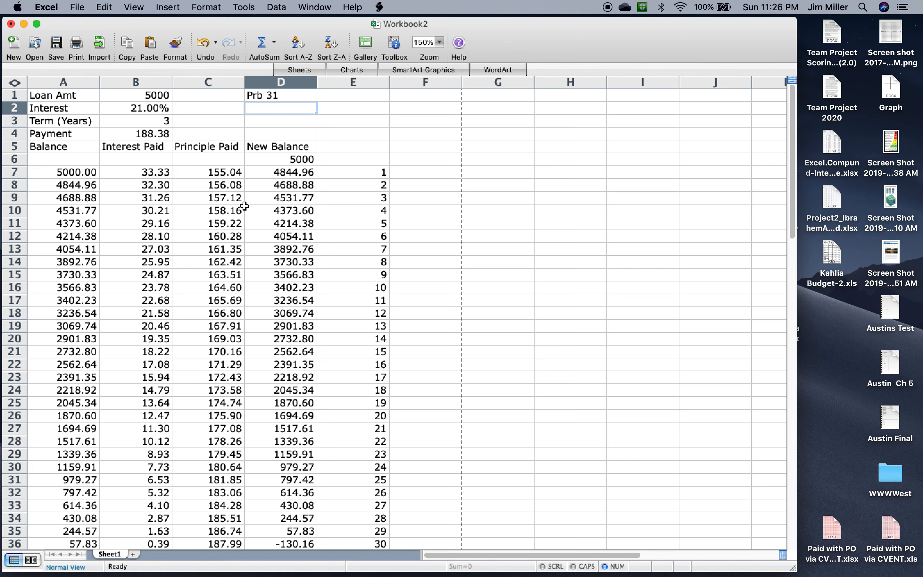
# - Label D3 Total Paid and calculate it in E3 with the formula =B4*B3*12
pyautogui.click(263, 121)
pyautogui.write('Total Paid')
pyautogui.press('Tab')
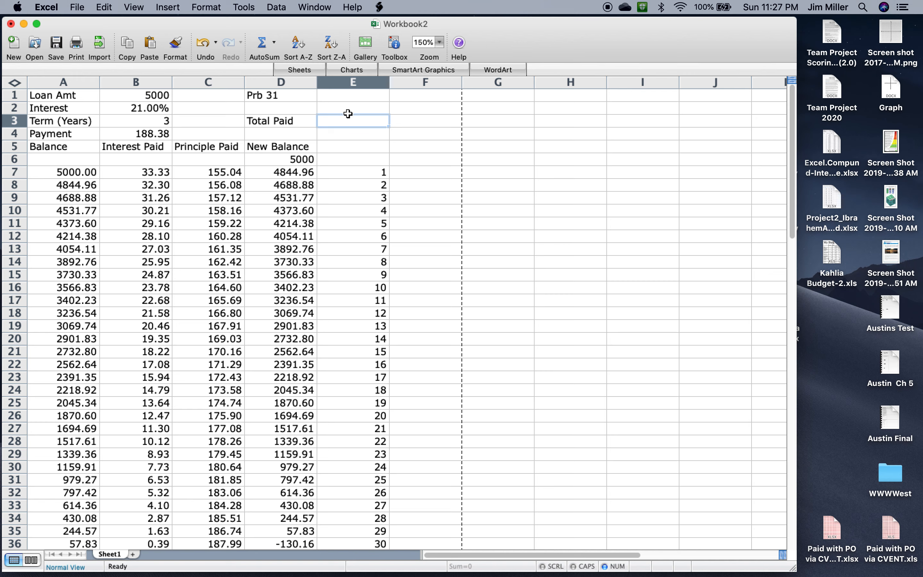
pyautogui.write('=')
pyautogui.click(125, 134)
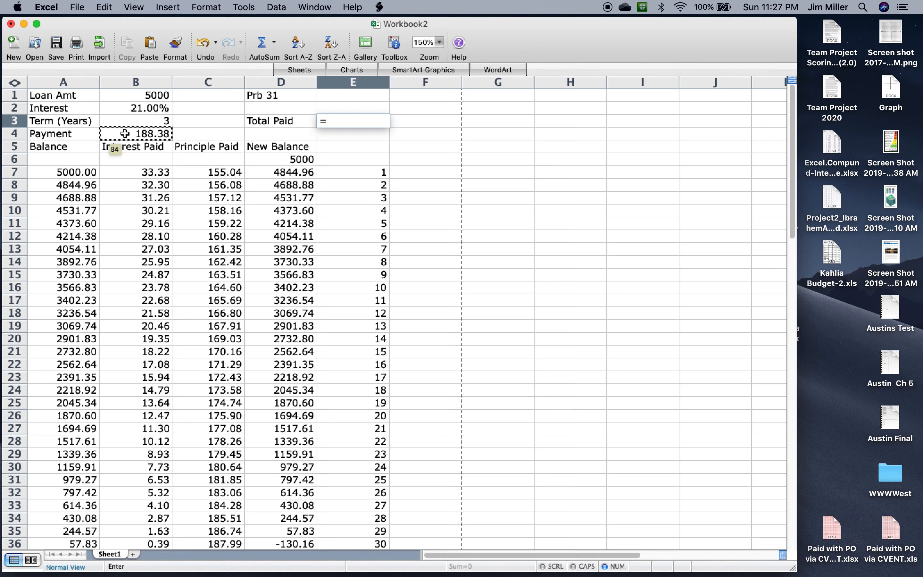
pyautogui.click(142, 135)
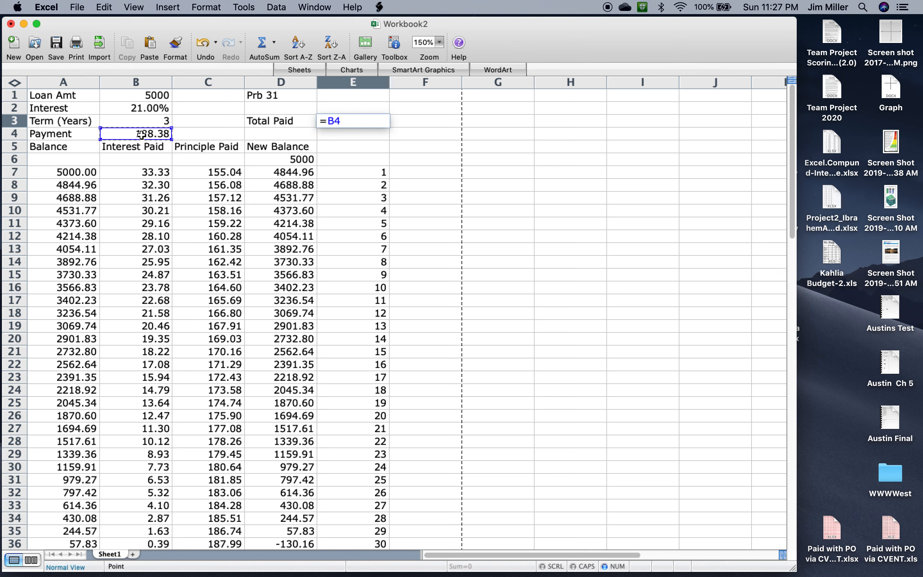
pyautogui.write('*')
pyautogui.click(161, 120)
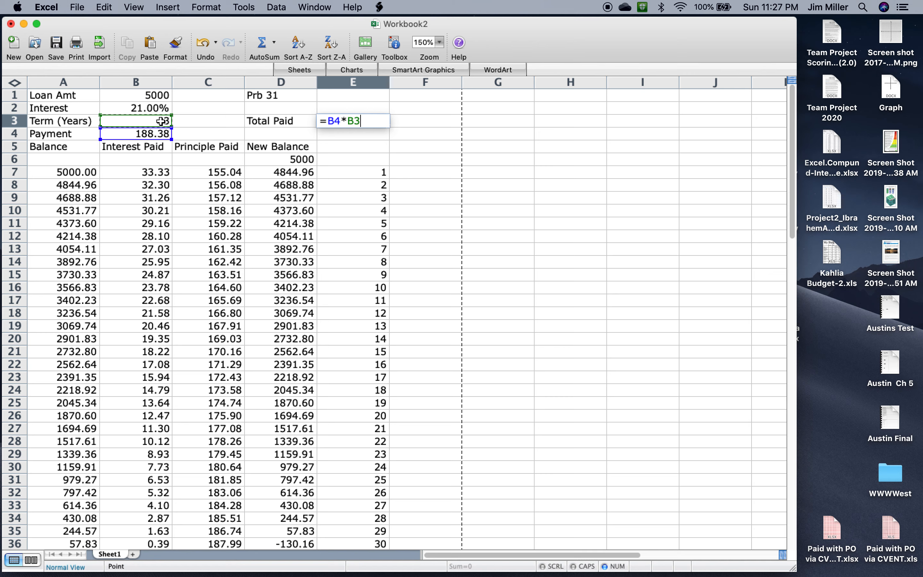
pyautogui.write('*12')
pyautogui.press('Return')
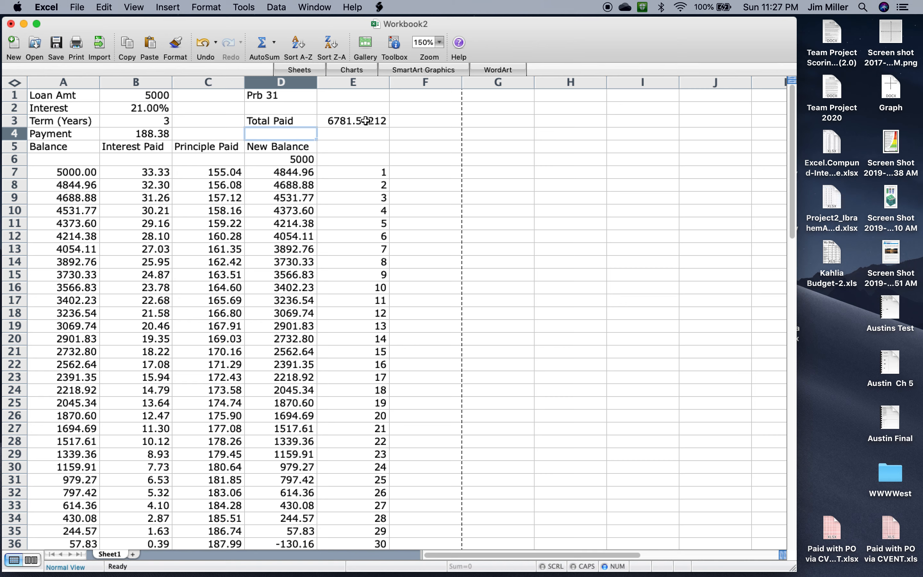
pyautogui.click(365, 121)
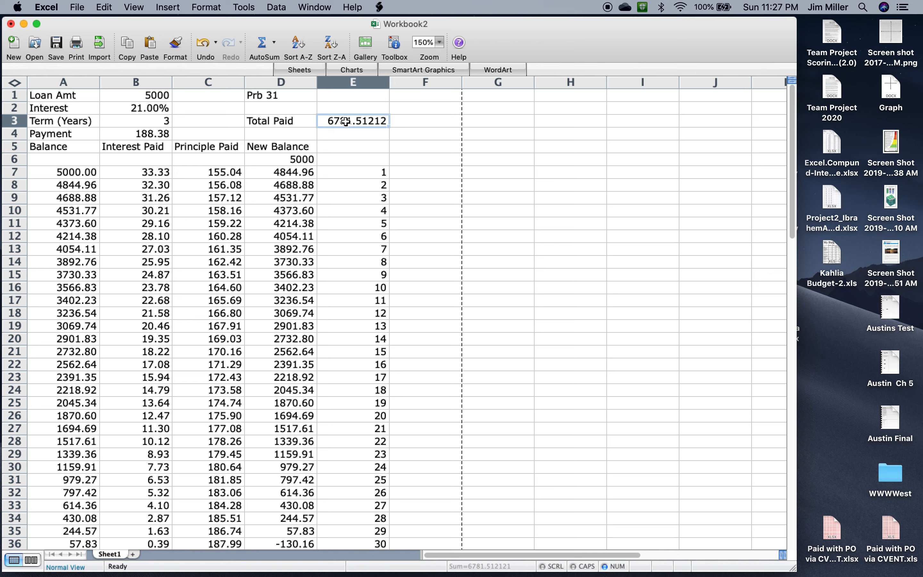
pyautogui.click(161, 132)
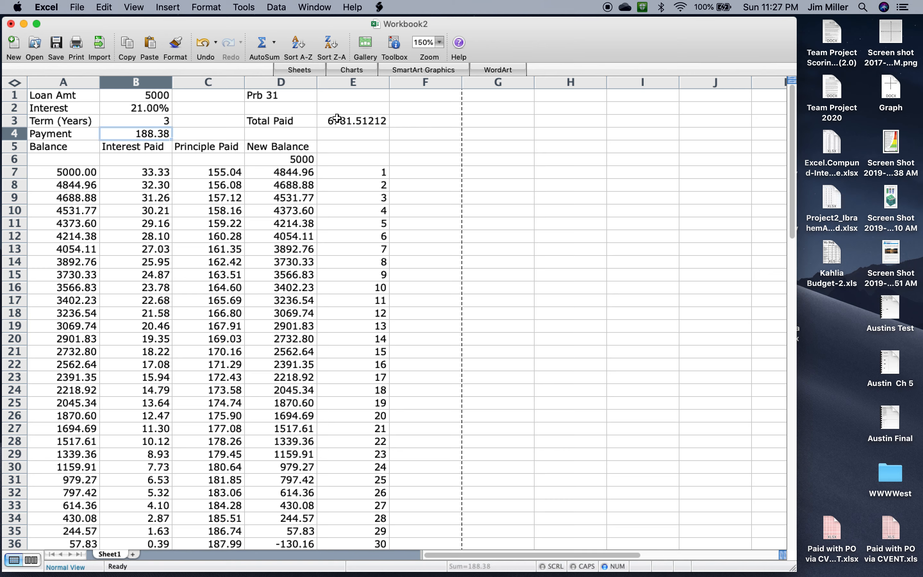
# - Enter the label "% paid in interest" in D4
pyautogui.click(273, 134)
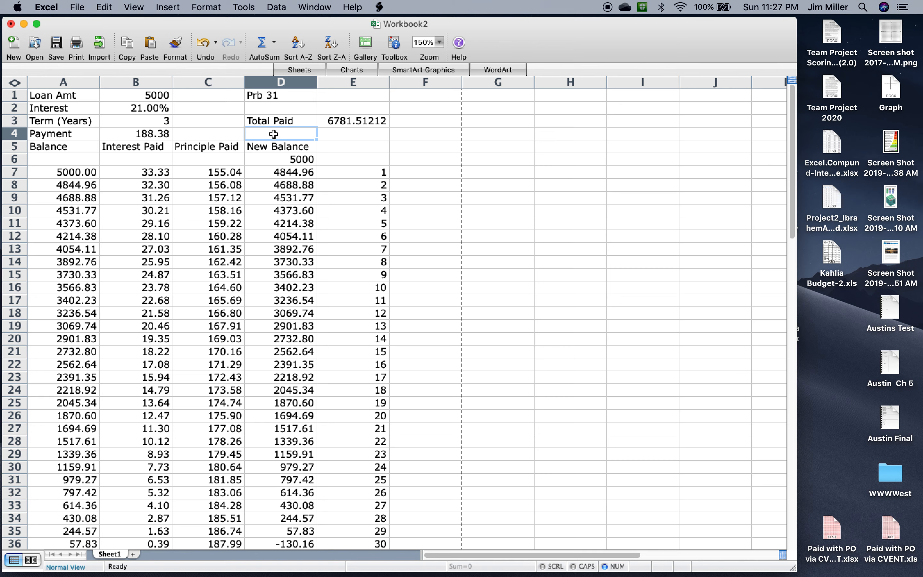
pyautogui.write('% ')
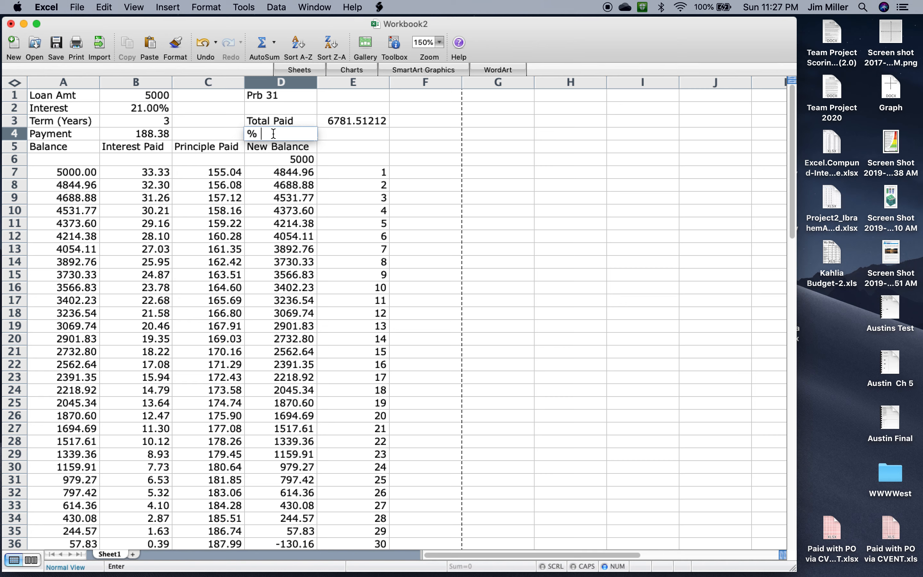
pyautogui.write('paid on')
pyautogui.press('BackSpace')
pyautogui.press('BackSpace')
pyautogui.write('in interest')
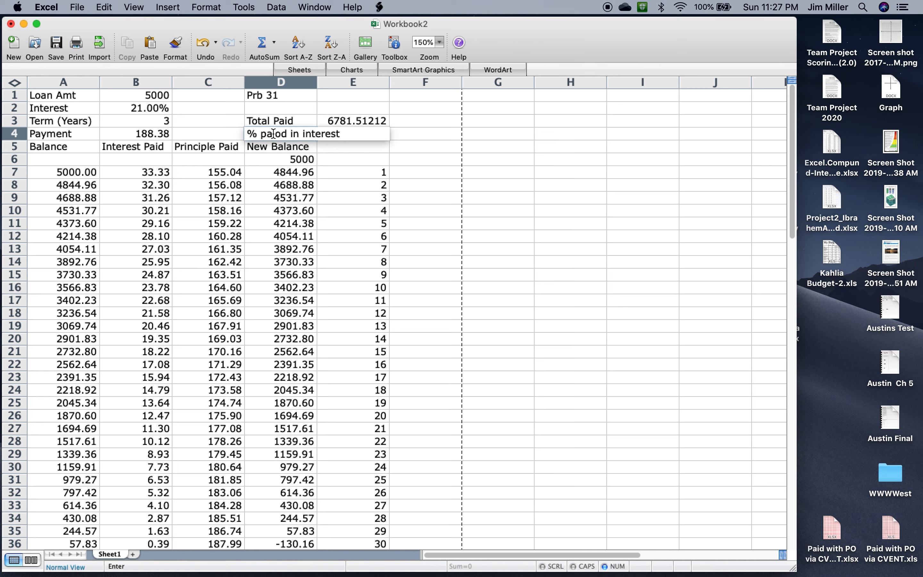
pyautogui.press('Tab')
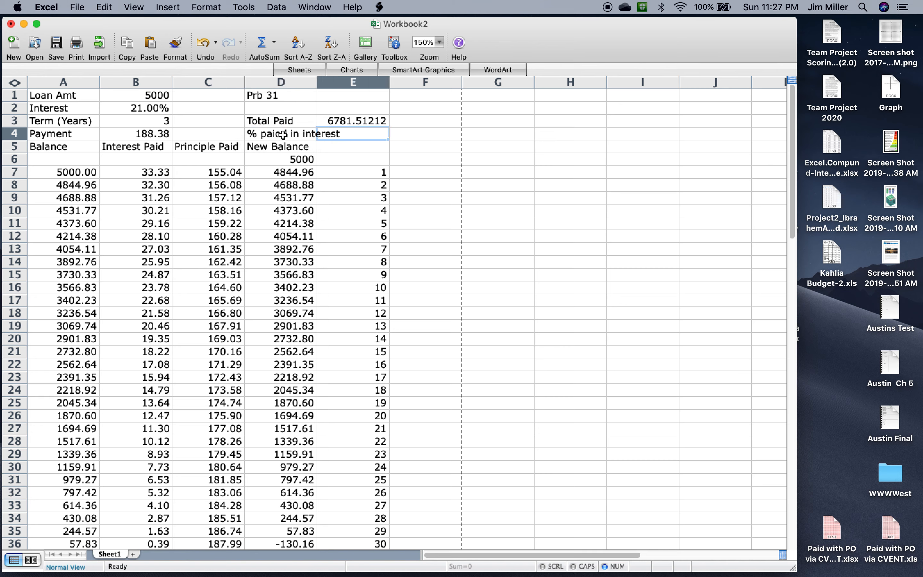
pyautogui.doubleClick(283, 134)
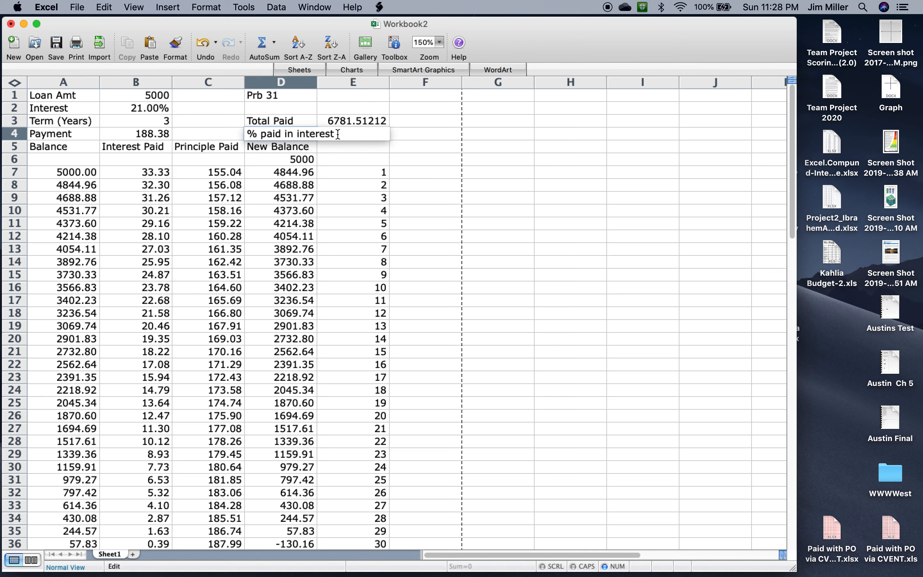
pyautogui.press('Return')
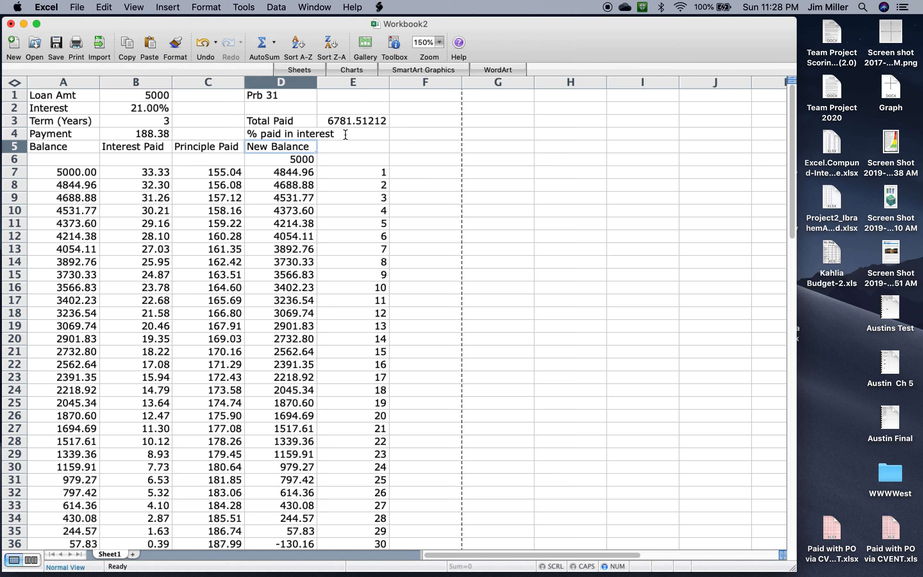
# - Calculate the share paid in interest in E4 with the formula =(E3-B1)/E3
pyautogui.click(365, 133)
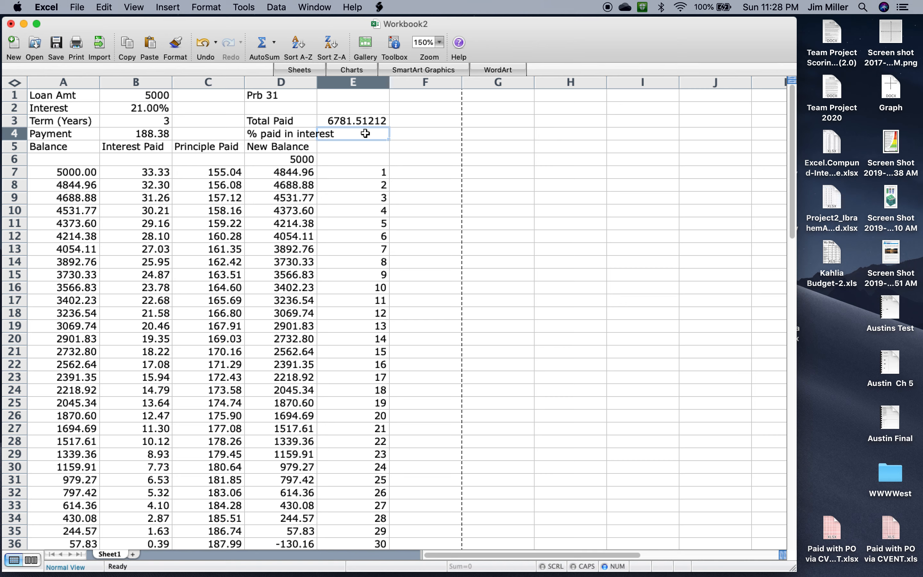
pyautogui.write('=')
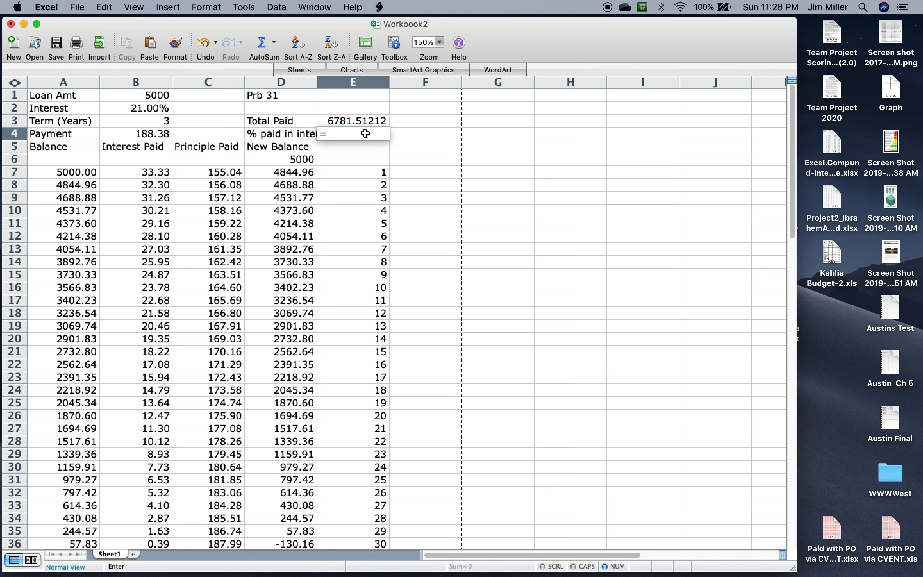
pyautogui.write('(')
pyautogui.click(345, 121)
pyautogui.write('-')
pyautogui.click(162, 95)
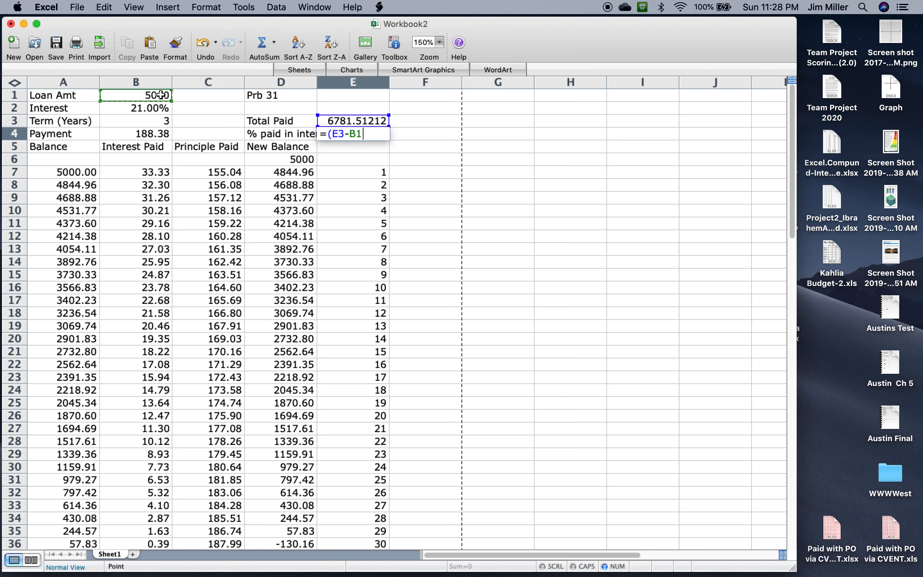
pyautogui.write(')/')
pyautogui.click(368, 120)
pyautogui.press('Return')
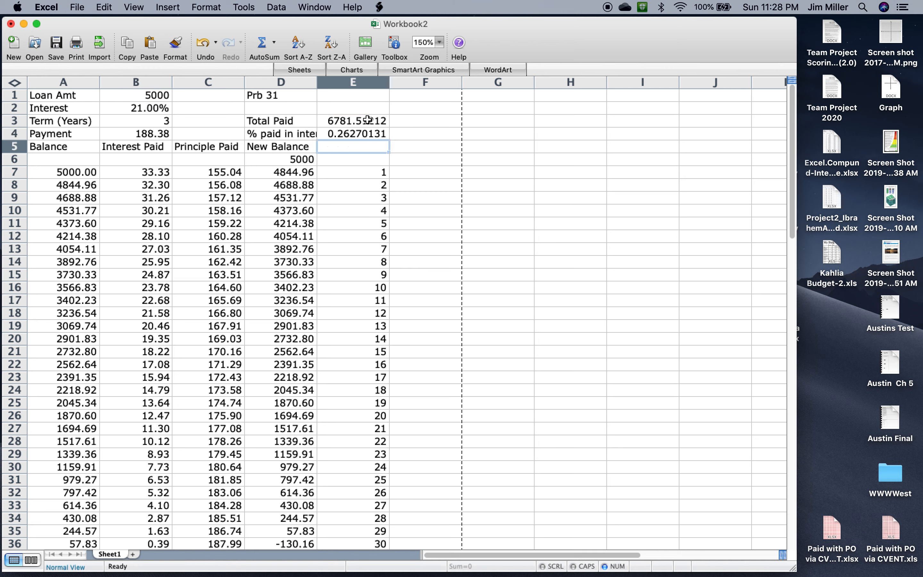
# - Format the interest share in E4 as a percentage
pyautogui.click(350, 135)
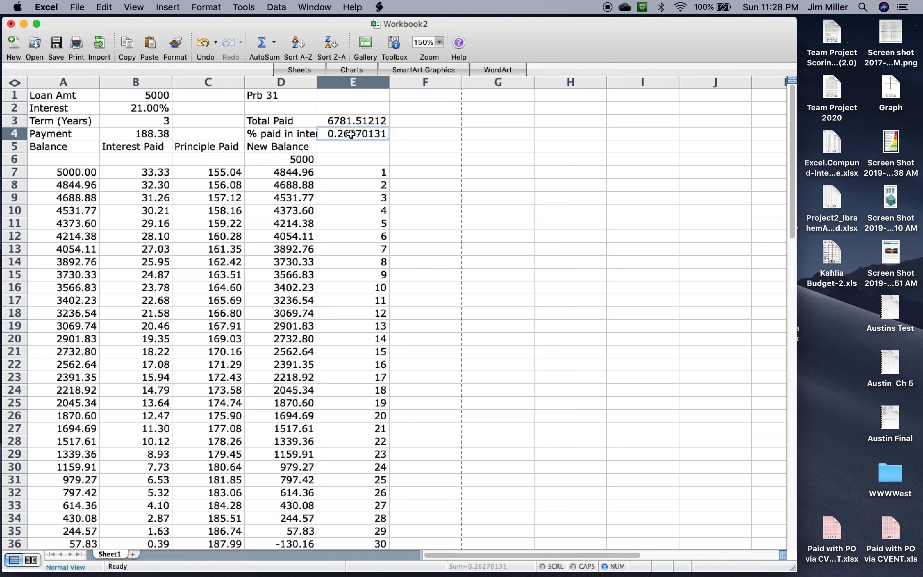
pyautogui.press('super+1')
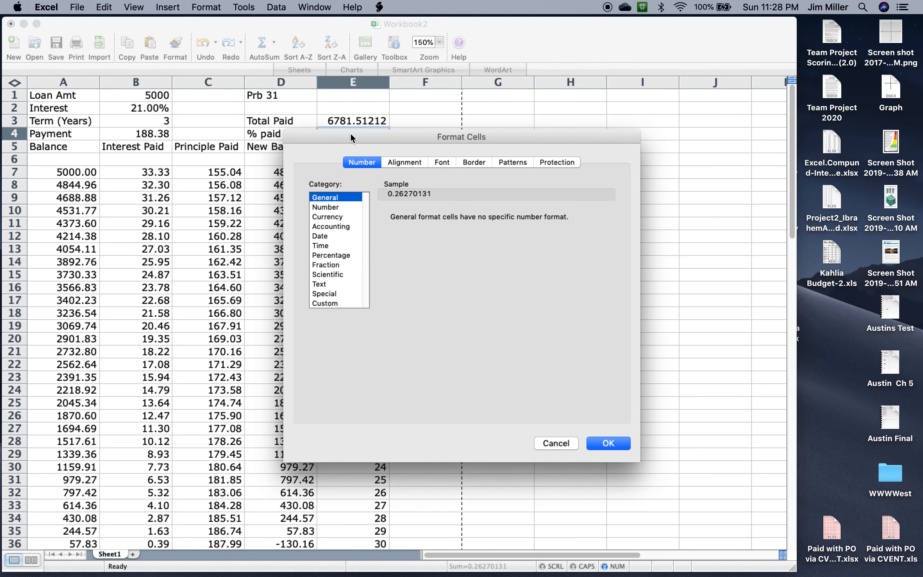
pyautogui.click(331, 255)
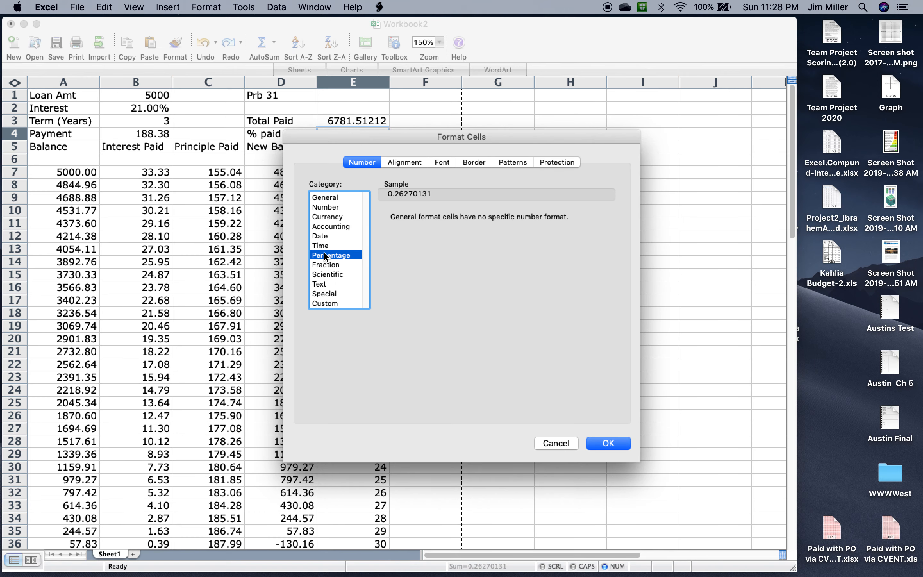
pyautogui.click(598, 445)
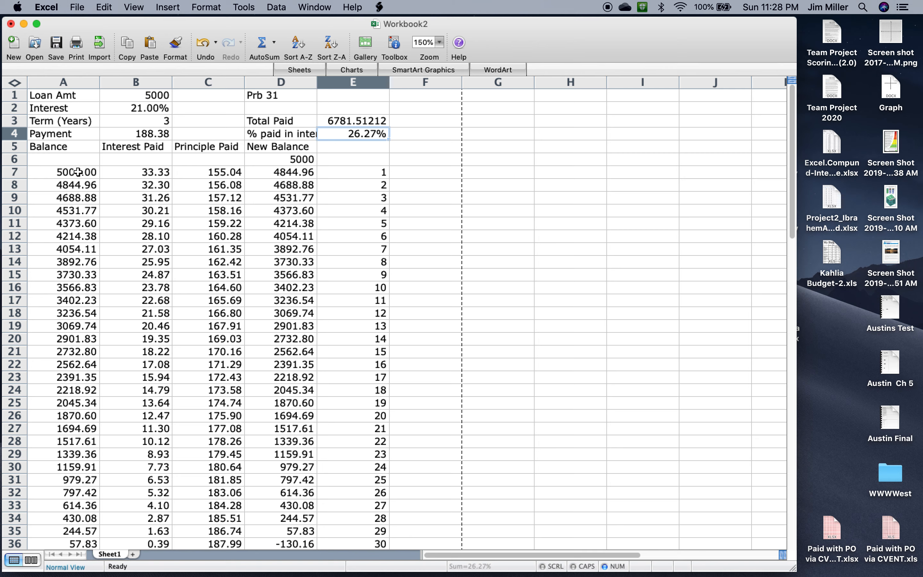
# - Set the loan amount in B1 to 1200 and the interest rate in B2 to 18%
pyautogui.click(142, 97)
pyautogui.write('1200')
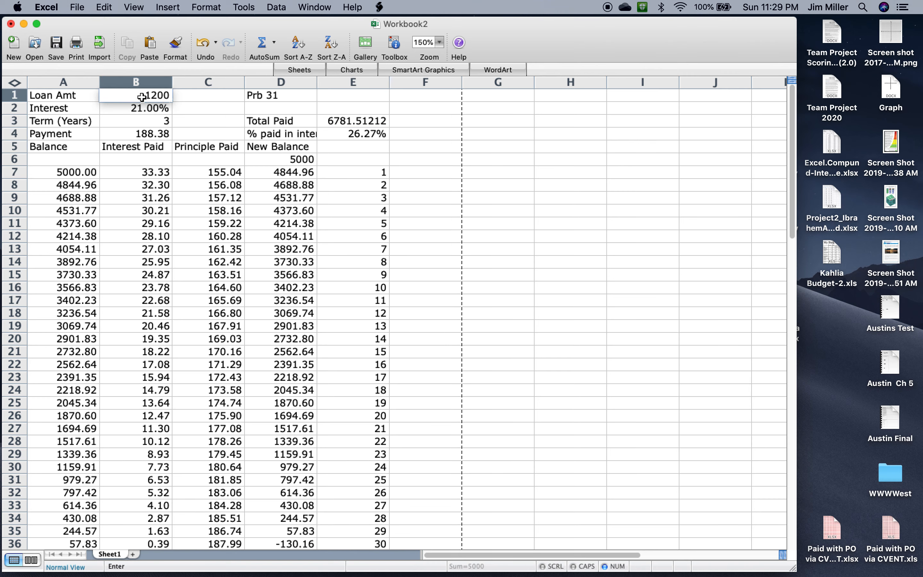
pyautogui.press('Return')
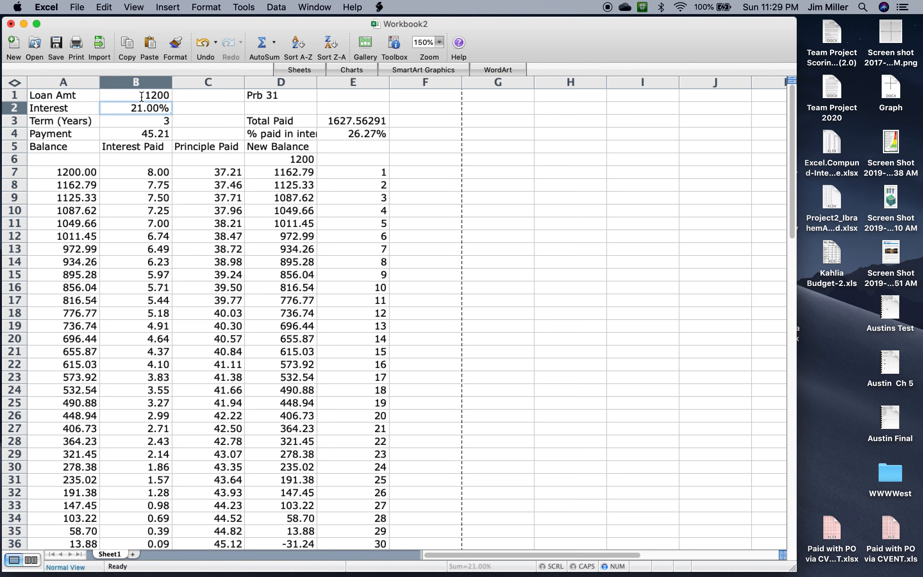
pyautogui.write('18')
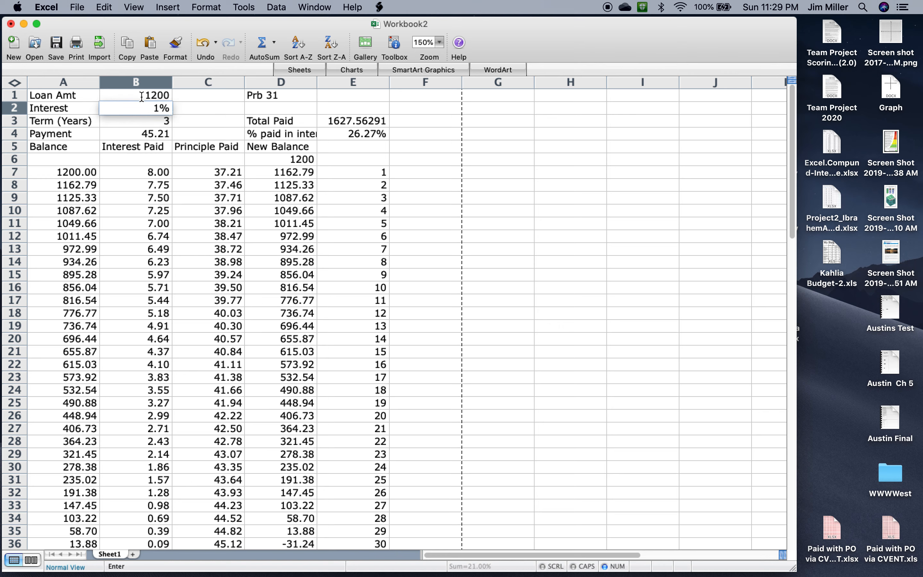
pyautogui.press('Return')
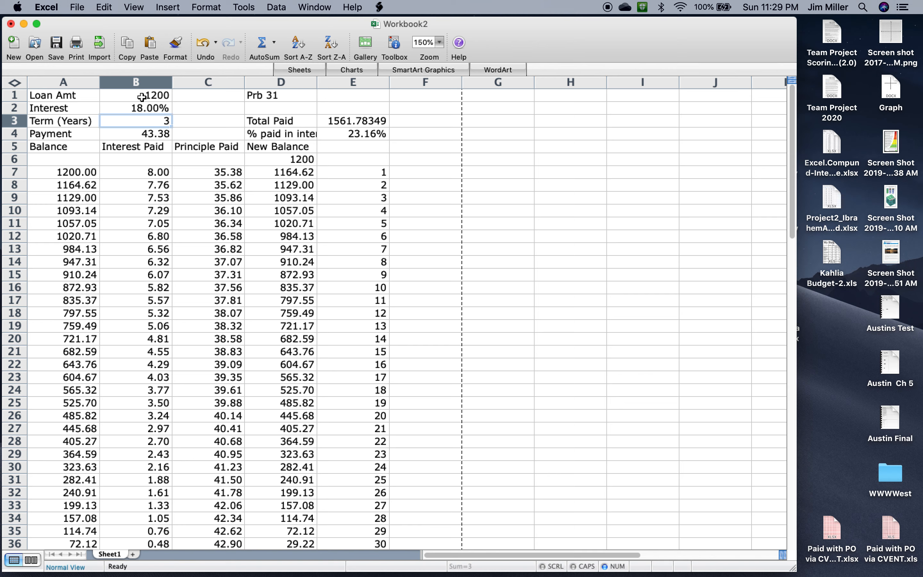
# - Replace the payment in B4 with a fixed value of 200
pyautogui.press('Down')
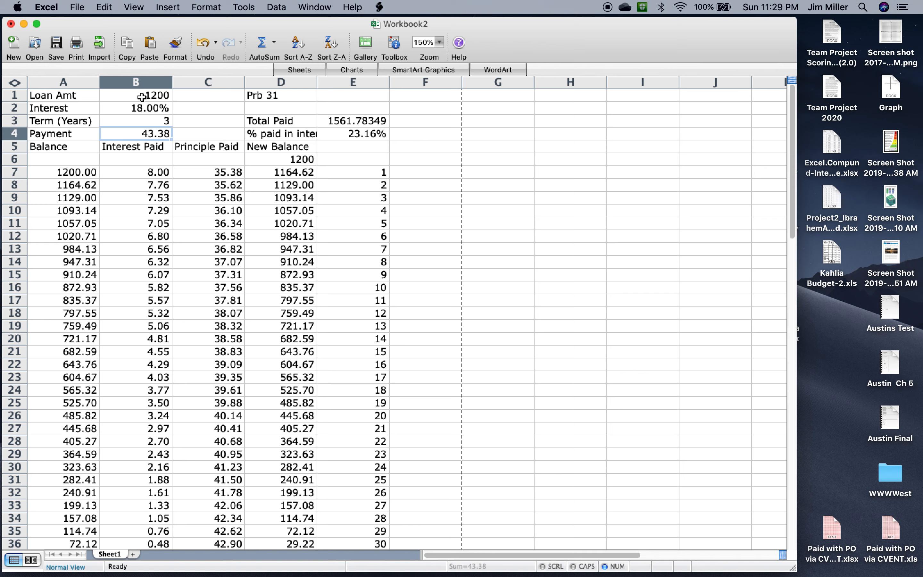
pyautogui.write('200')
pyautogui.press('Return')
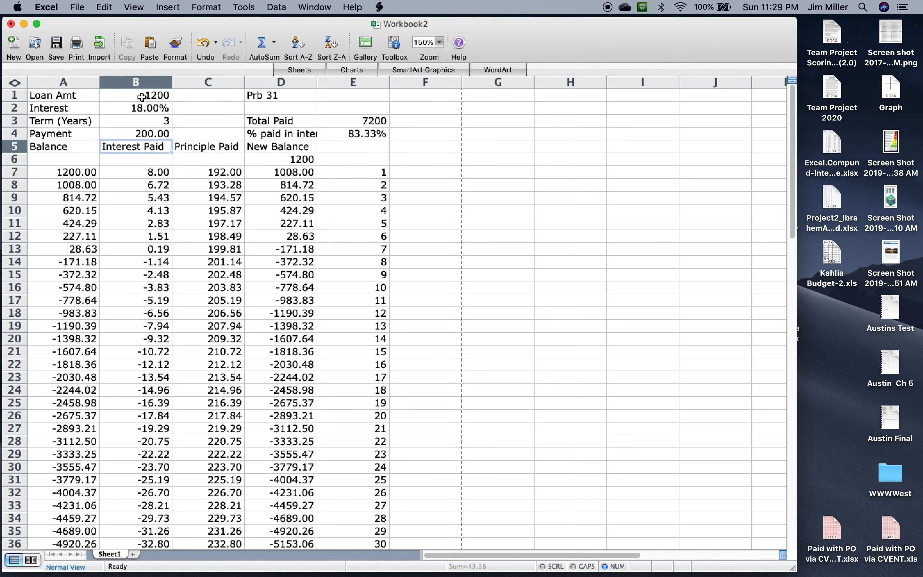
# - Change the problem label in D1 to Prb 33
pyautogui.click(286, 96)
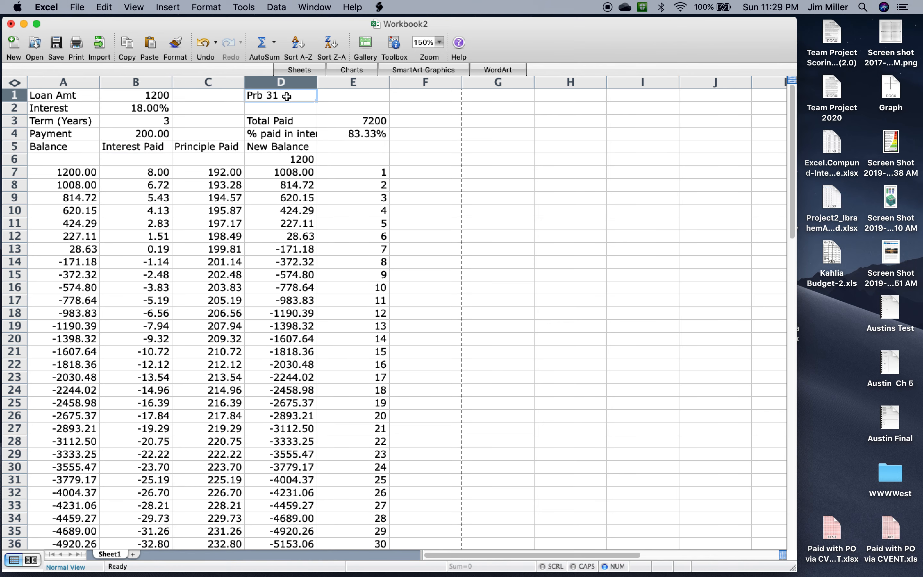
pyautogui.doubleClick(287, 97)
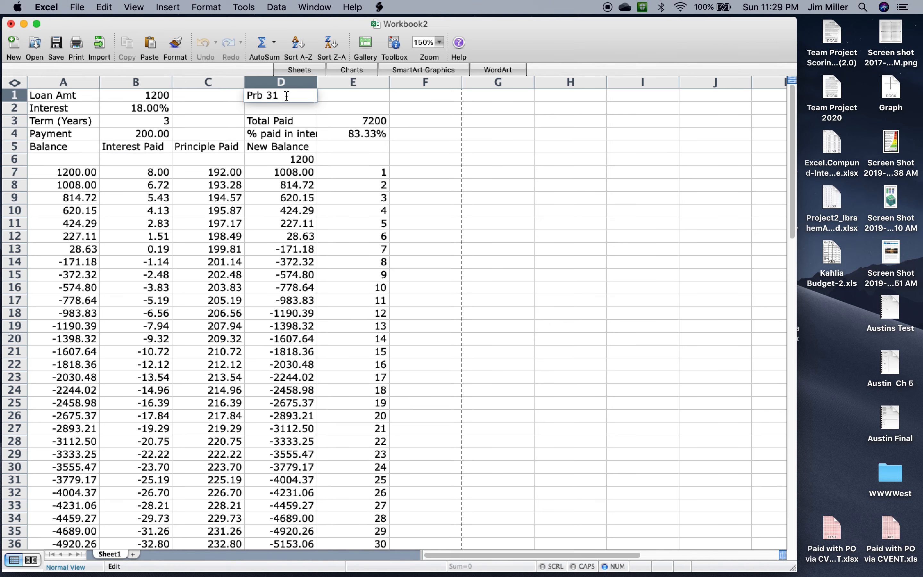
pyautogui.press('BackSpace')
pyautogui.write('3')
# - Clear the total paid and interest share block in D3:E4 and the old schedule rows in A6:E78
pyautogui.moveTo(266, 121); pyautogui.dragTo(347, 131)
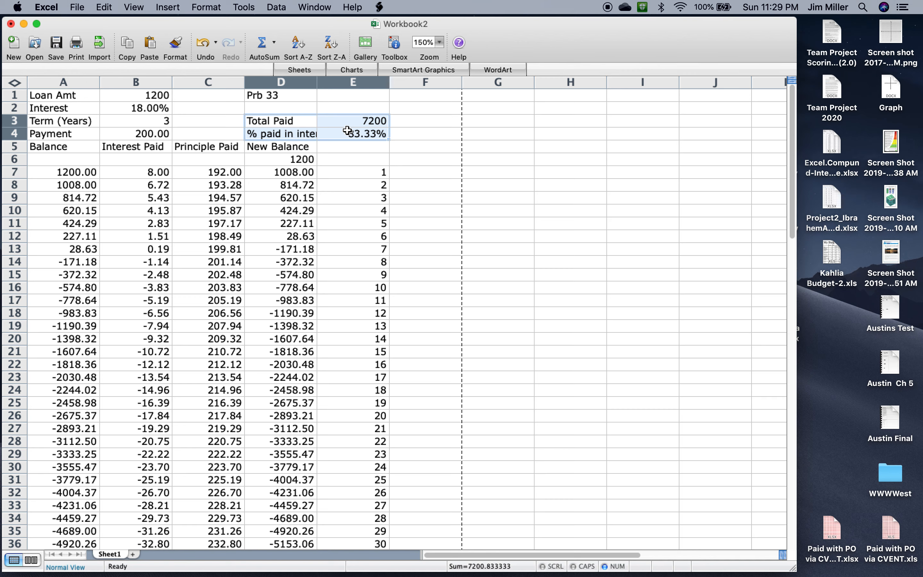
pyautogui.press('Delete')
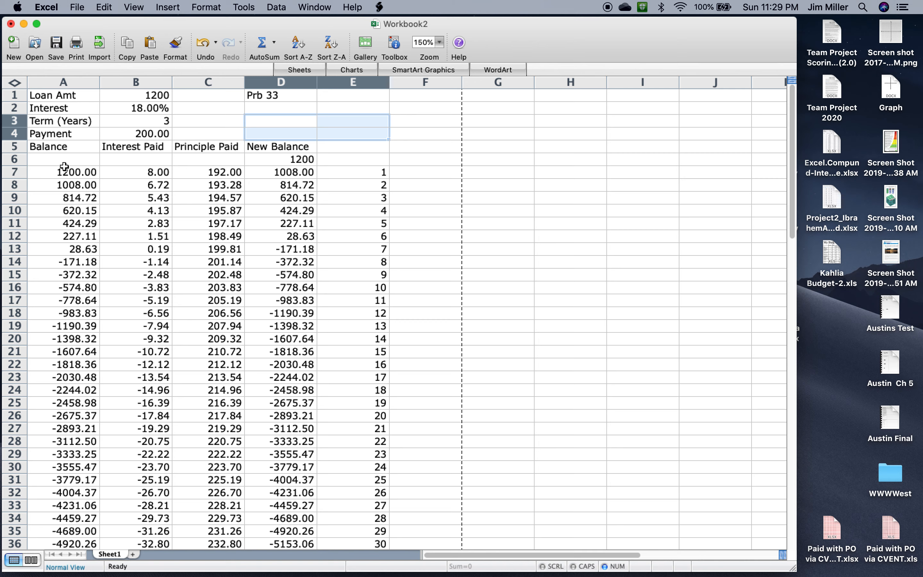
pyautogui.moveTo(60, 160); pyautogui.dragTo(390, 465)
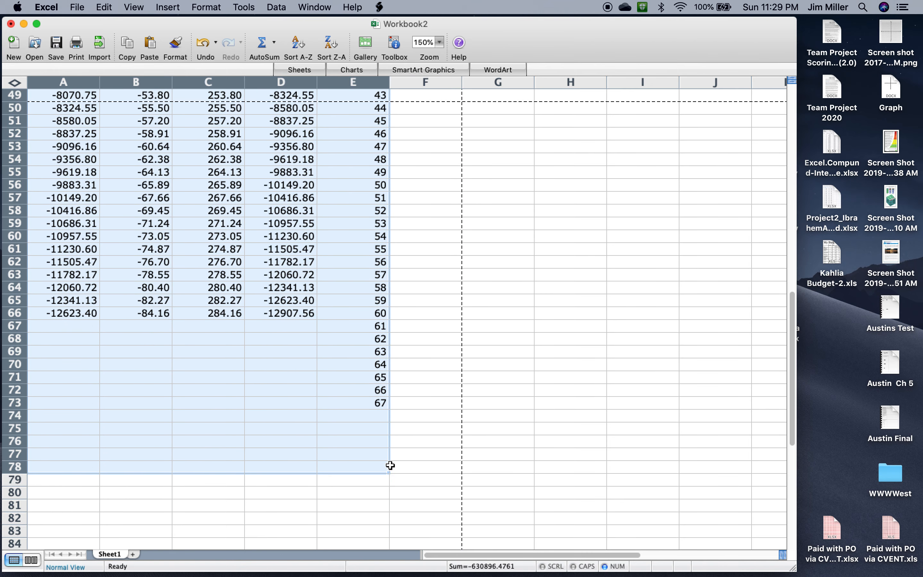
pyautogui.press('Delete')
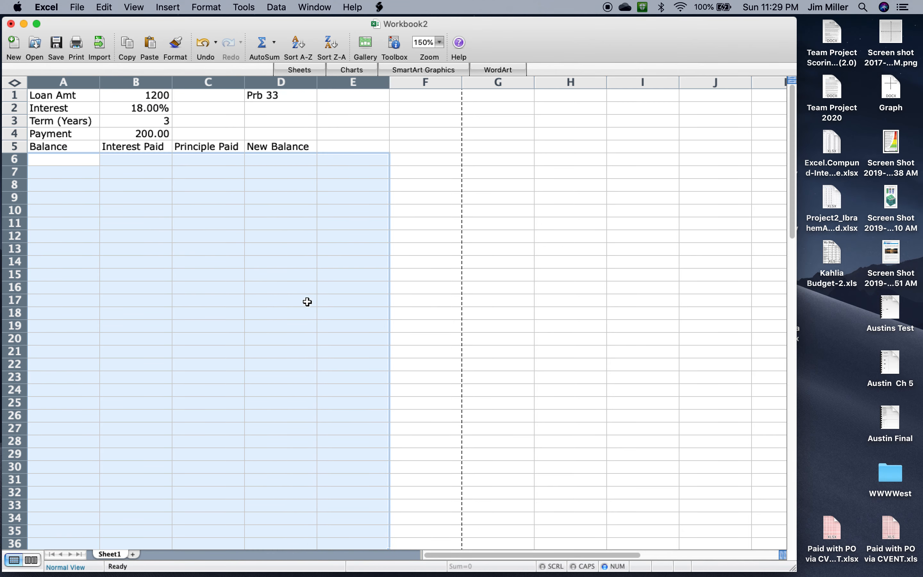
# - Relabel the schedule headers in A5 and B5 as Month and Payment
pyautogui.click(150, 147)
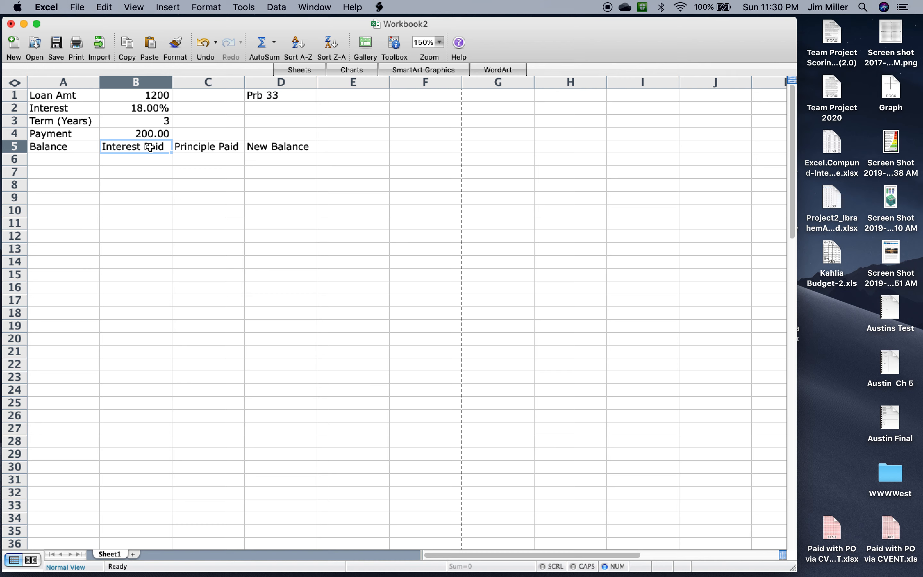
pyautogui.click(54, 147)
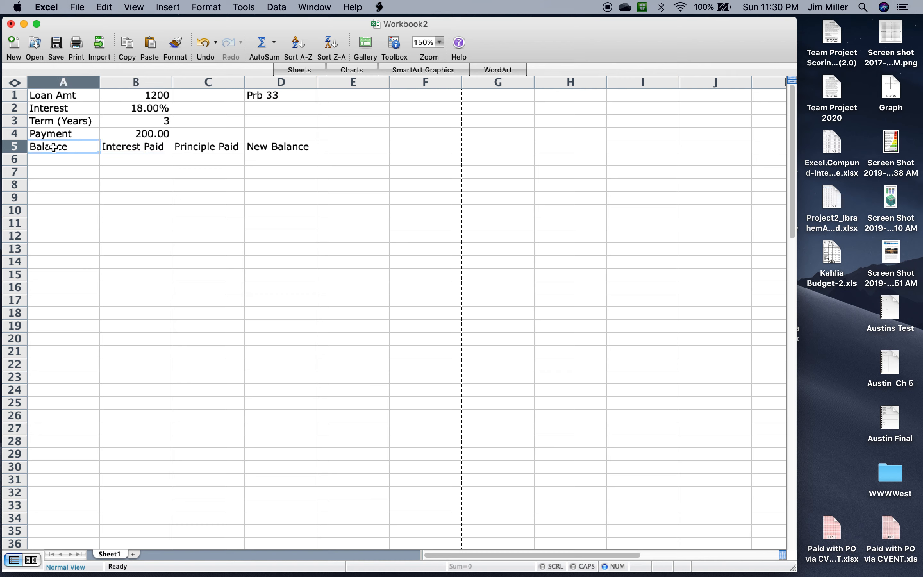
pyautogui.write('Month')
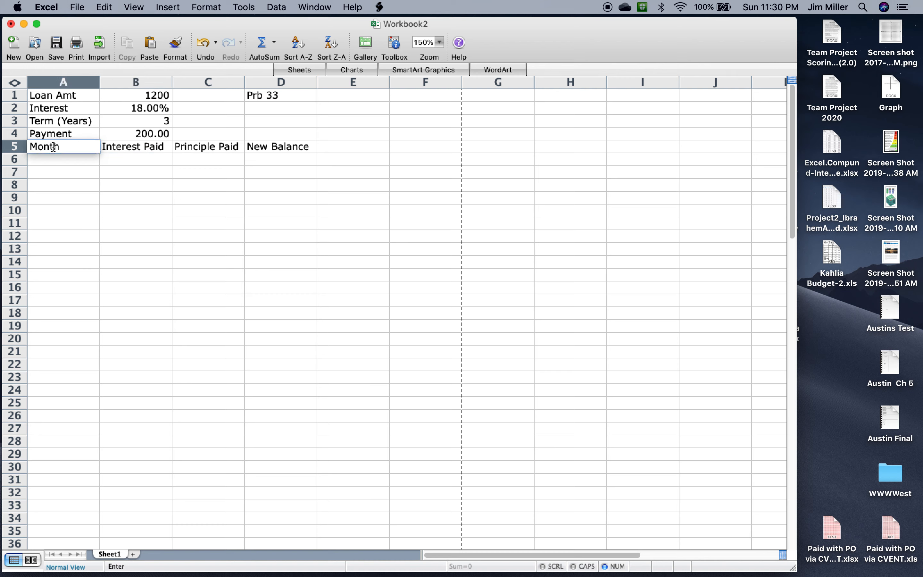
pyautogui.press('Tab')
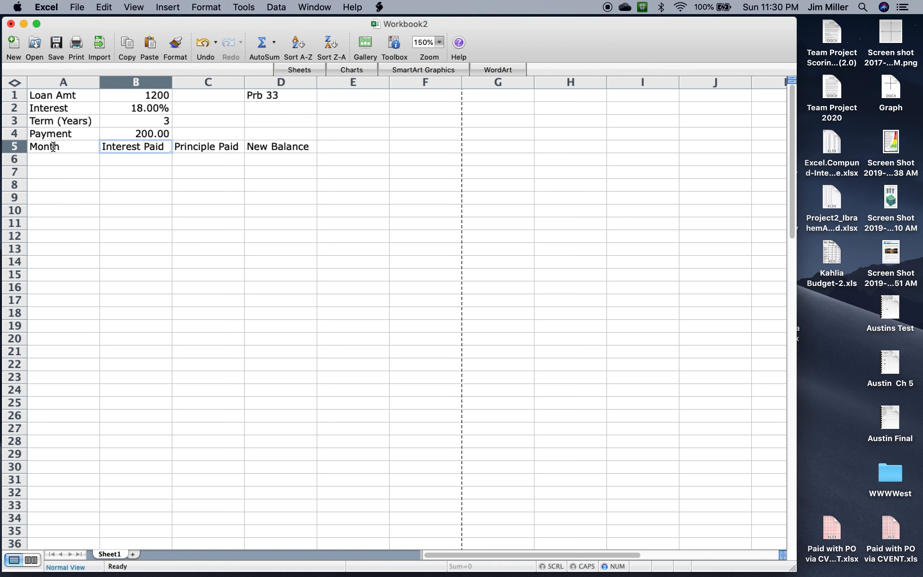
pyautogui.write('Pau')
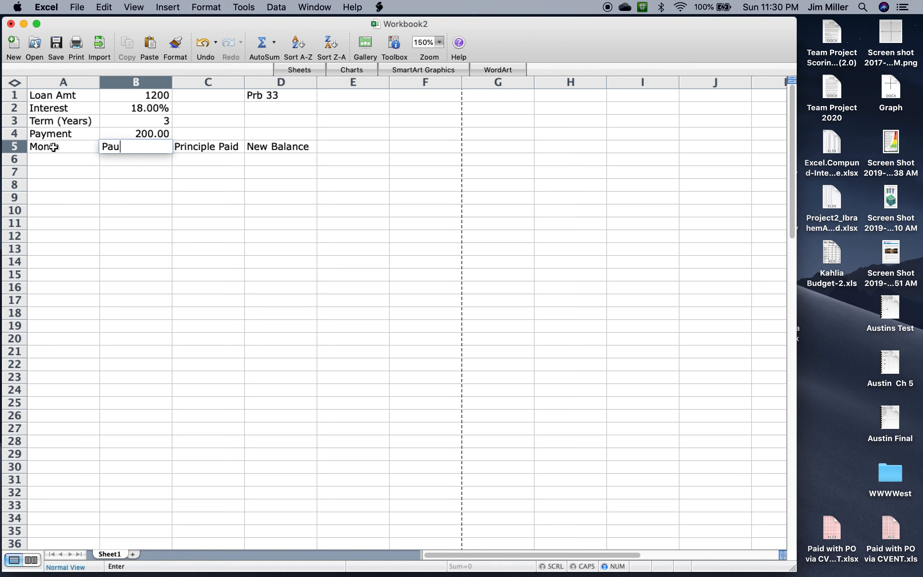
pyautogui.press('BackSpace')
pyautogui.write('yment')
pyautogui.press('Tab')
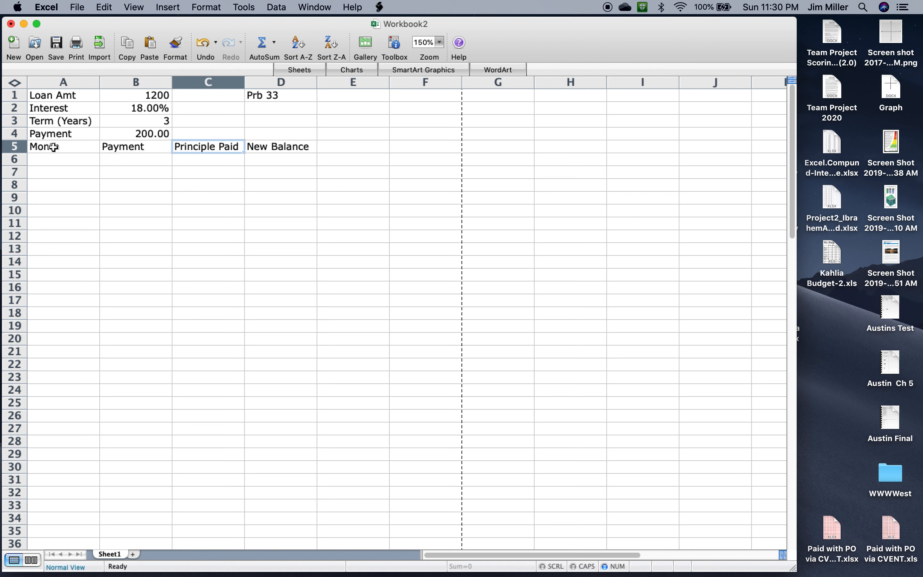
# - Label the schedule headers in C5, D5 and E5 as Expenses, Interest and New Balance
pyautogui.write('Expen')
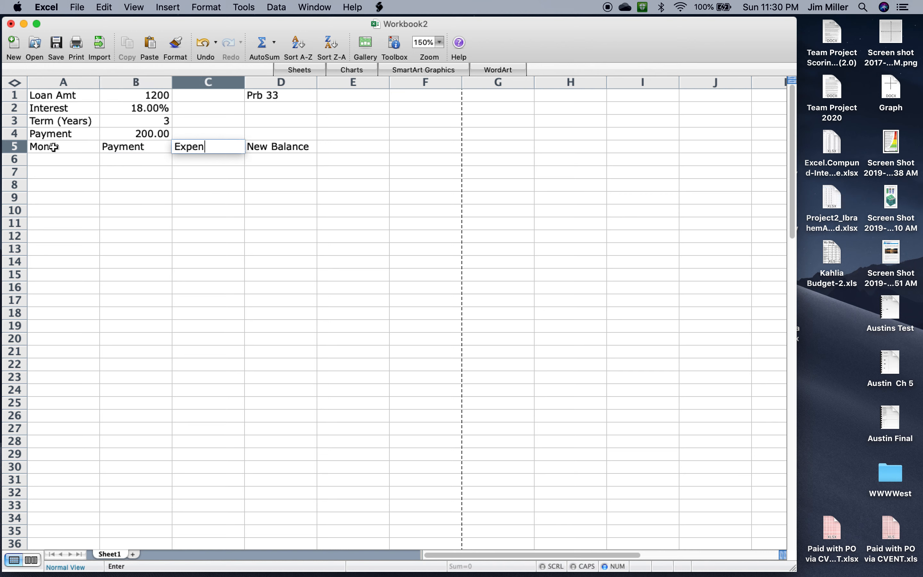
pyautogui.write('ses')
pyautogui.press('Tab')
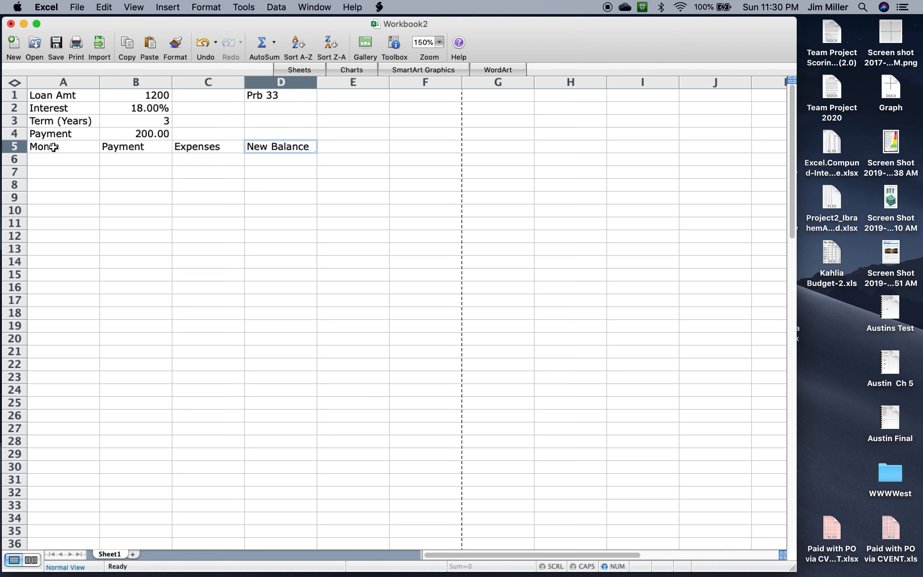
pyautogui.write('Interest')
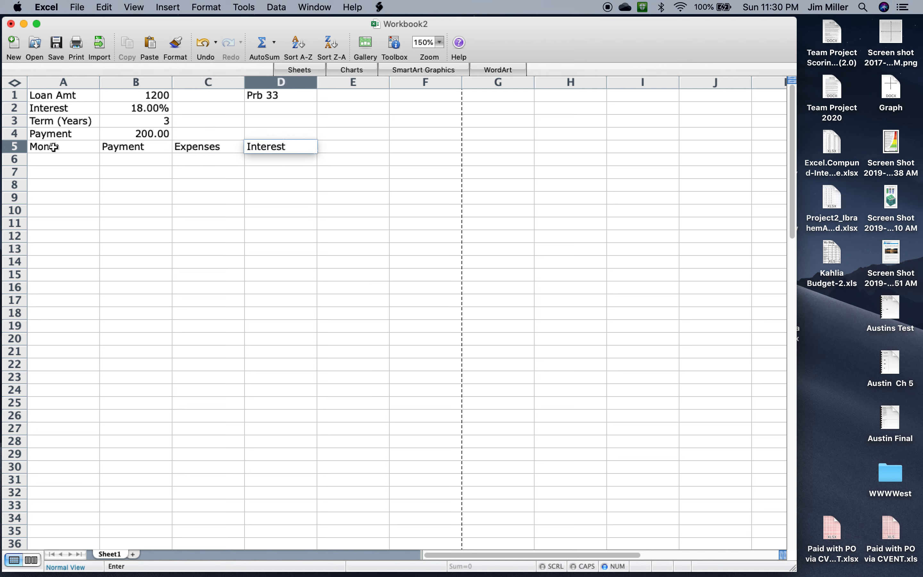
pyautogui.press('Tab')
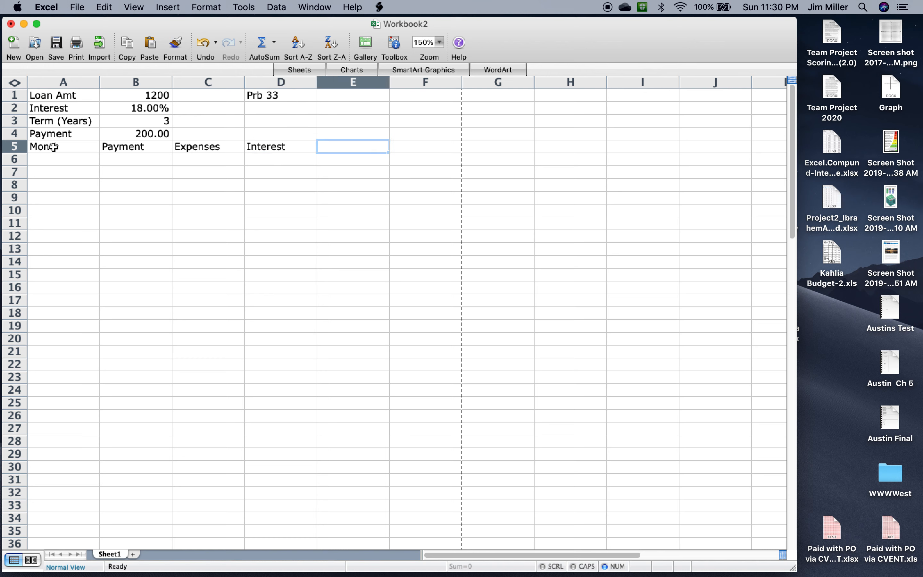
pyautogui.write('New Balance')
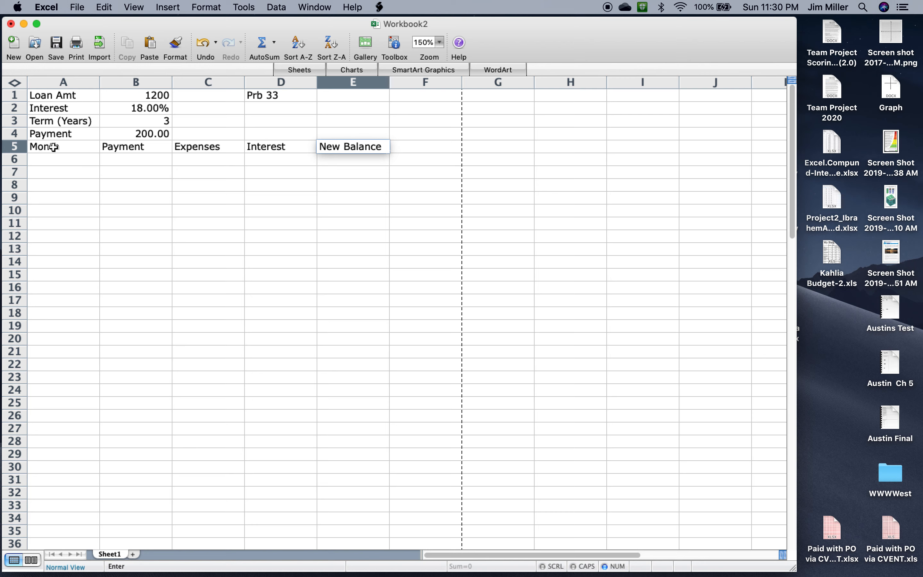
pyautogui.press('Return')
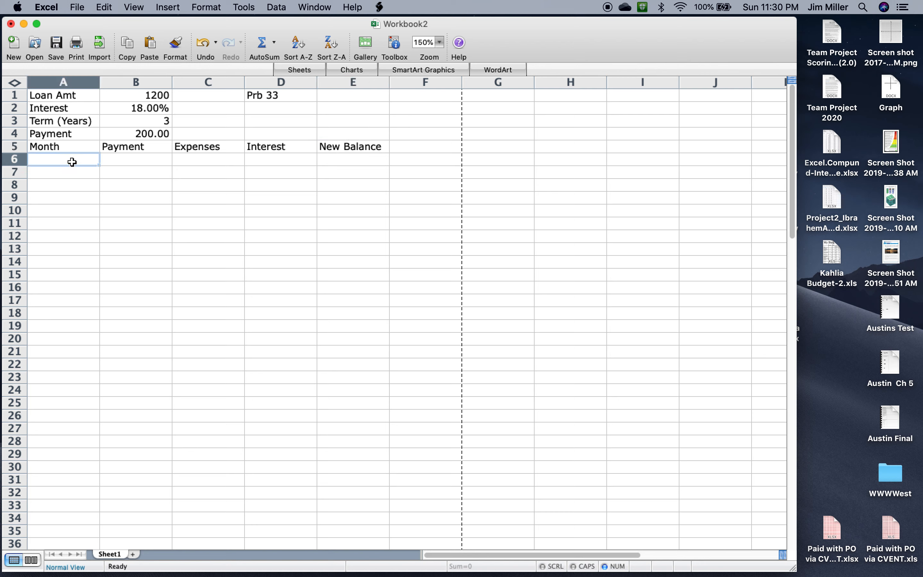
# - Enter months 0, 1 and 2 in A6:A8 and fill the series down to month 141 in A147
pyautogui.write('0')
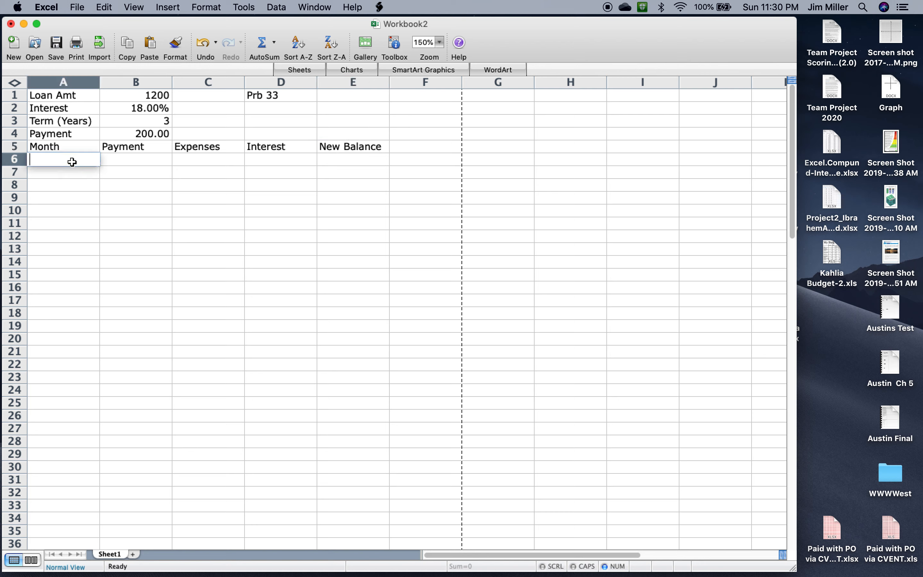
pyautogui.press('Return')
pyautogui.write('1')
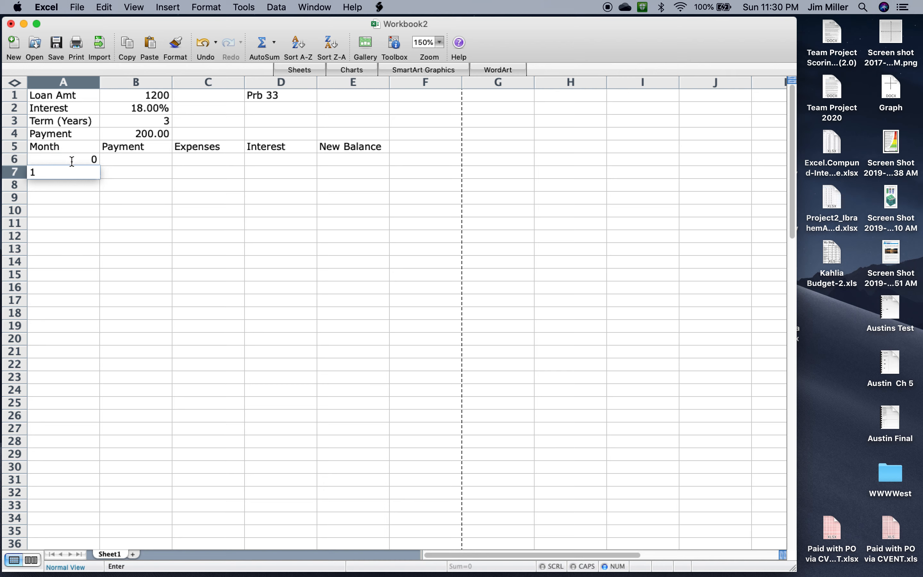
pyautogui.press('Return')
pyautogui.write('2')
pyautogui.press('Return')
pyautogui.press('Return')
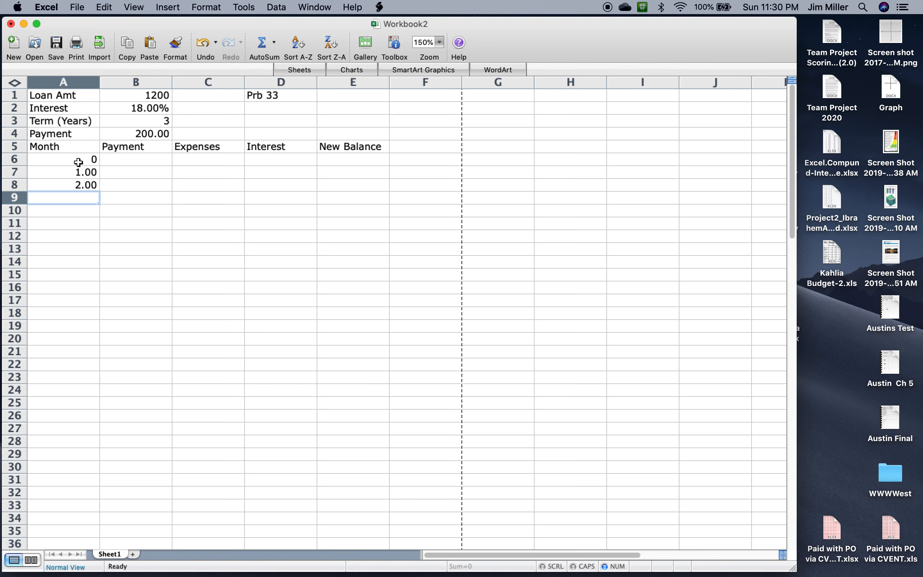
pyautogui.click(78, 162)
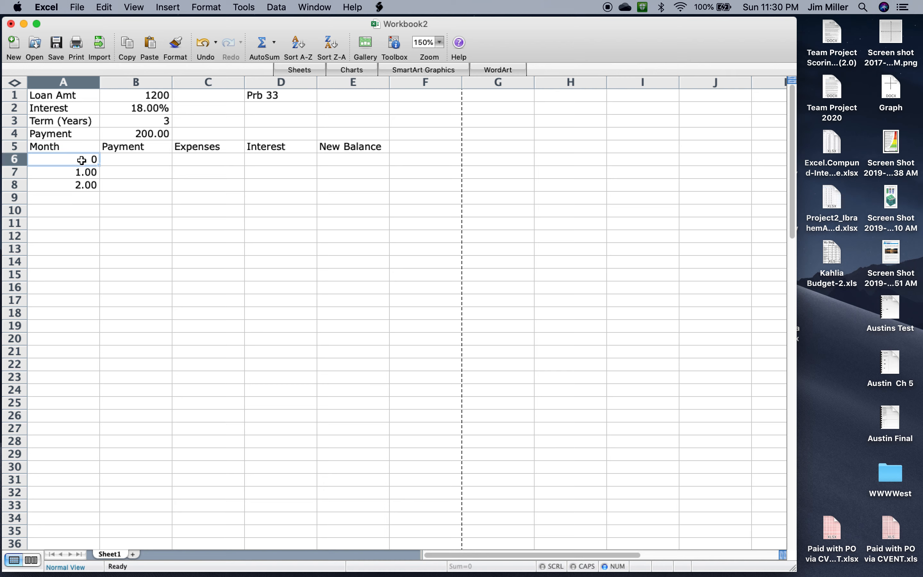
pyautogui.moveTo(78, 162); pyautogui.dragTo(100, 538)
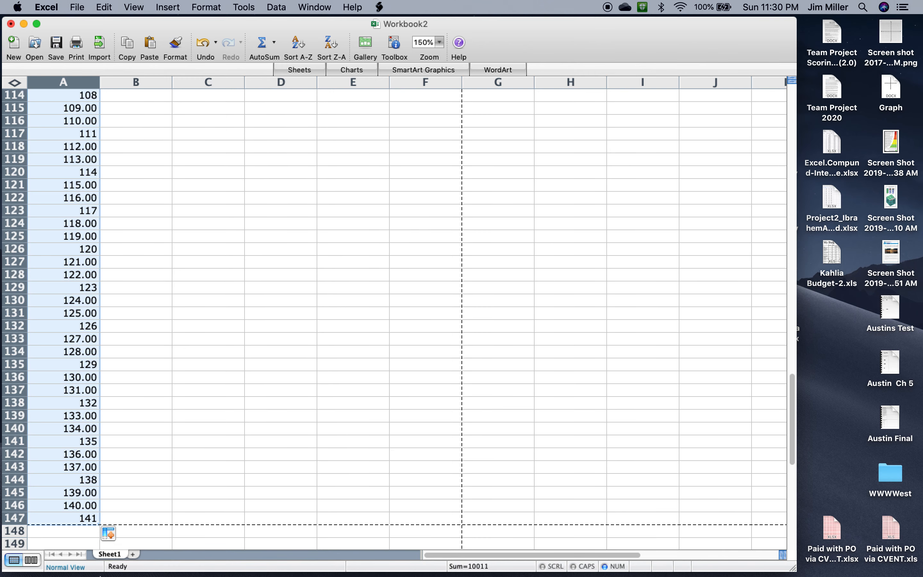
# - Enter =$B$4 in B7 so the month 1 payment uses a fixed reference to the payment amount
pyautogui.scroll(20, 181, 412)
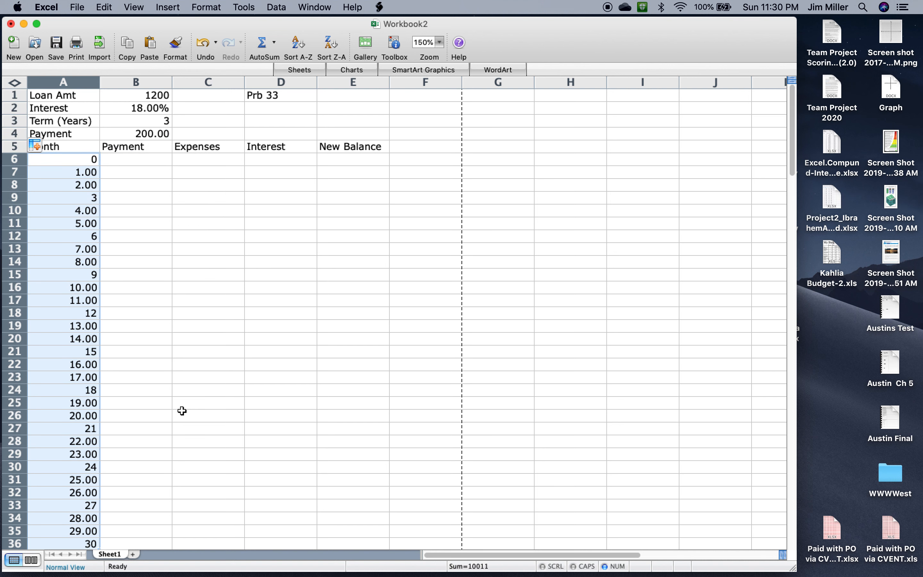
pyautogui.click(137, 162)
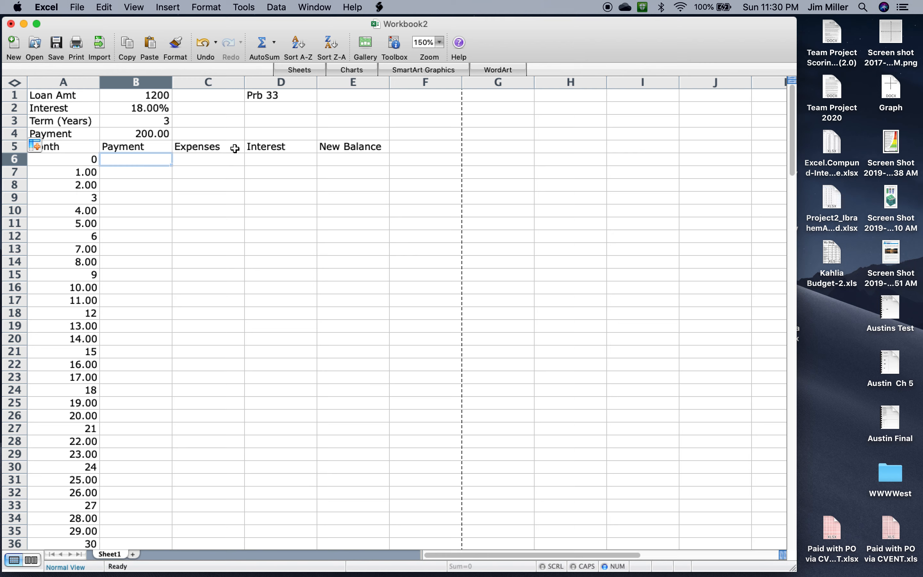
pyautogui.click(148, 175)
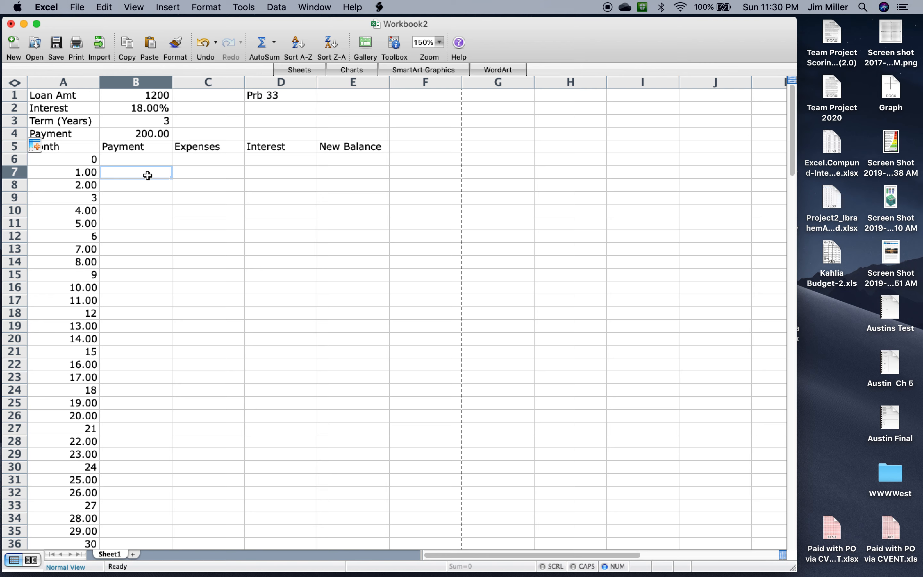
pyautogui.write('=')
pyautogui.click(149, 134)
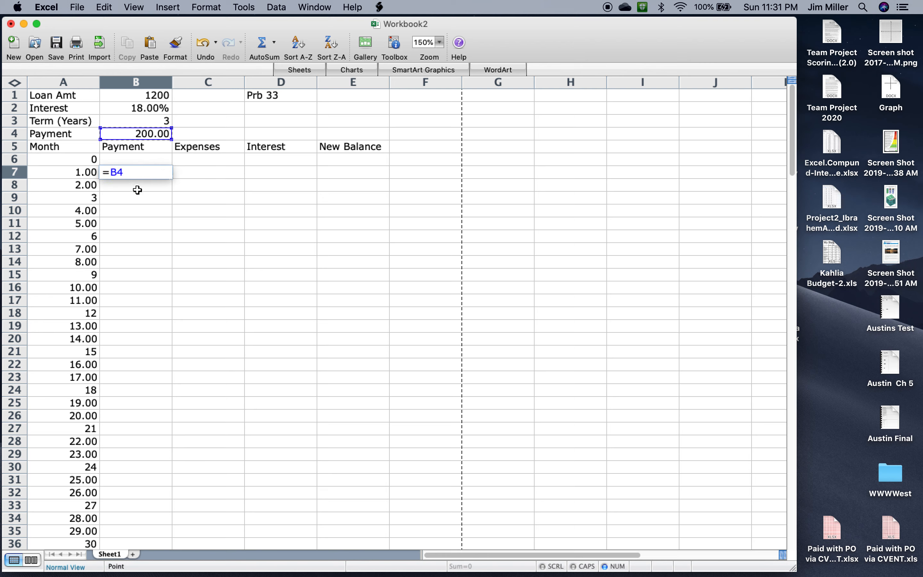
pyautogui.click(115, 174)
pyautogui.write('$')
pyautogui.write('$')
pyautogui.write('+')
pyautogui.click(230, 173)
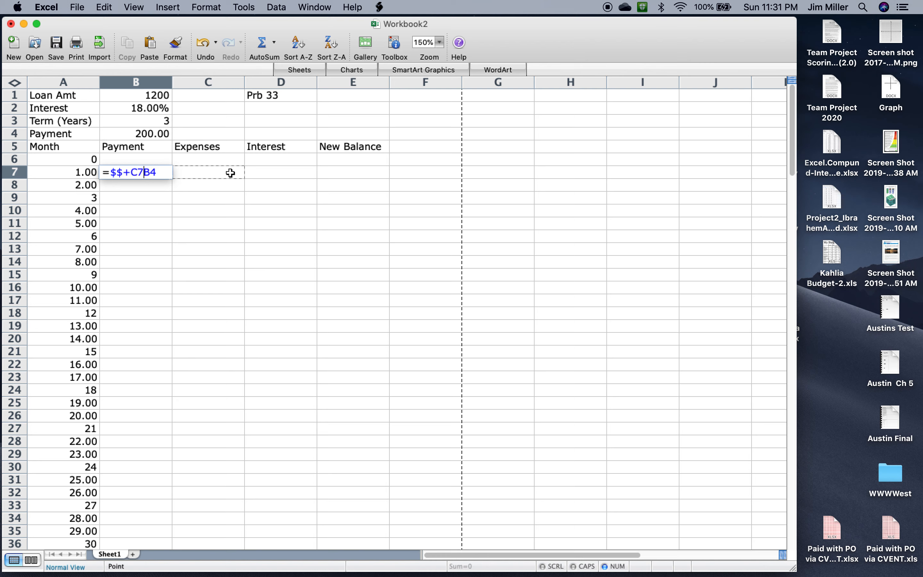
pyautogui.press('BackSpace')
pyautogui.press('BackSpace')
pyautogui.press('BackSpace')
pyautogui.press('BackSpace')
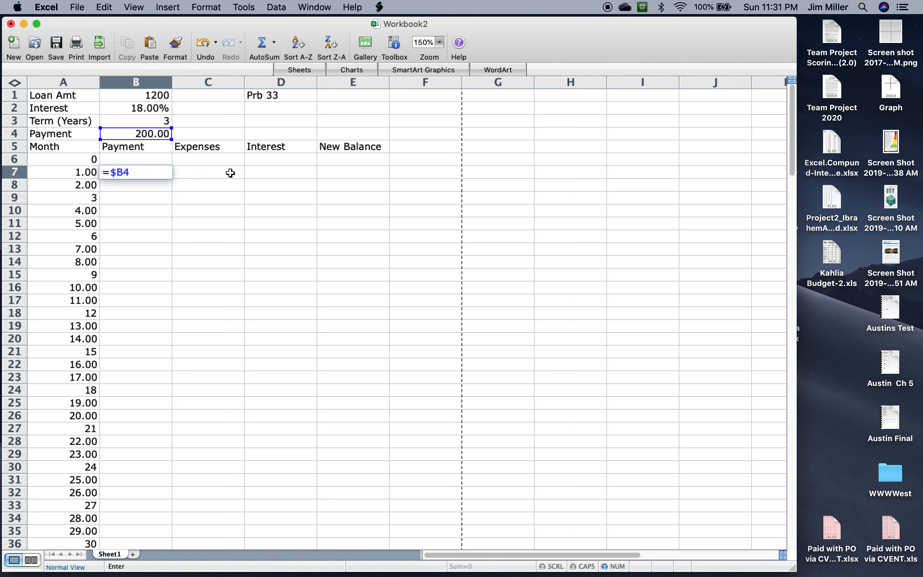
pyautogui.click(123, 173)
pyautogui.write('$')
pyautogui.press('Return')
# - Enter 75 as the month 1 expenses in C7
pyautogui.click(216, 173)
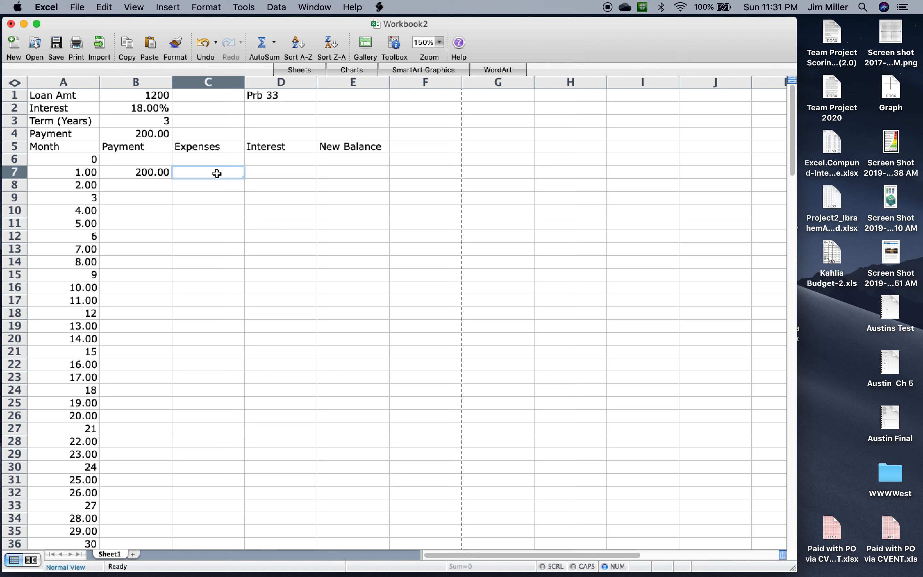
pyautogui.write('7')
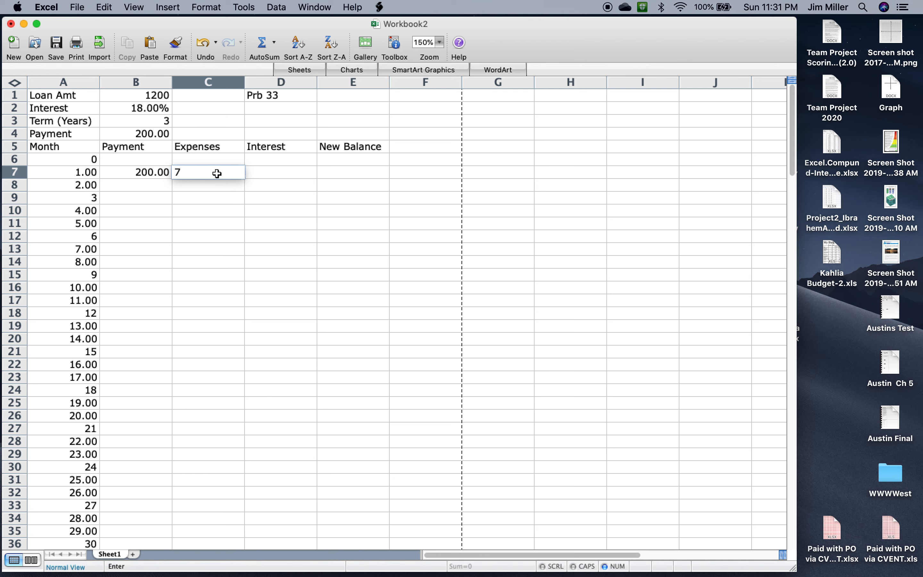
pyautogui.write('5')
pyautogui.press('Return')
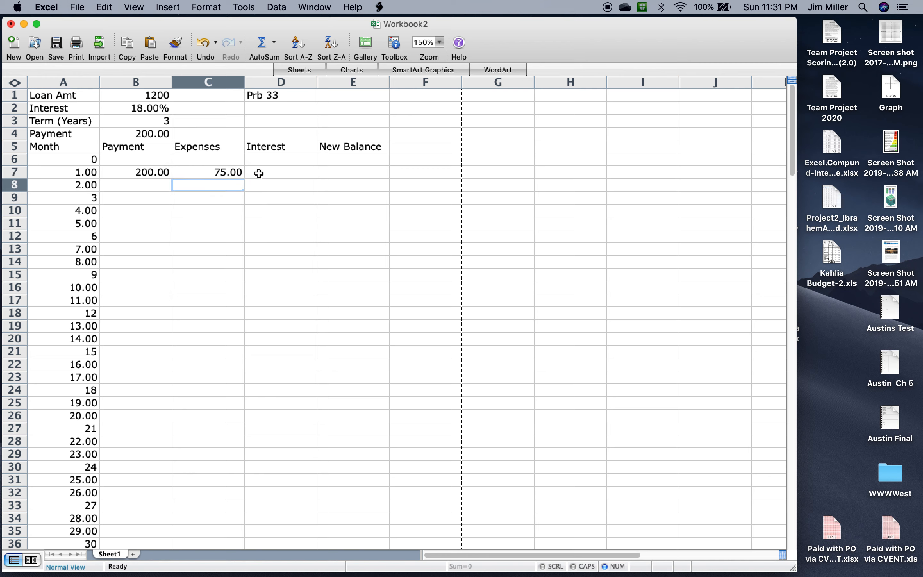
# - Calculate the month 1 interest in D7 with =E6*$B$2/12, keeping the interest rate reference absolute
pyautogui.click(300, 174)
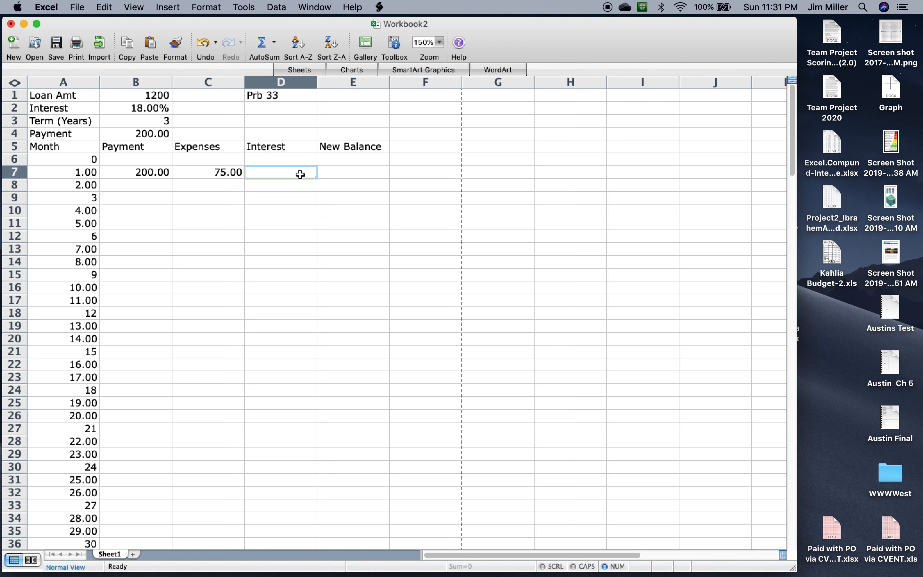
pyautogui.write('=')
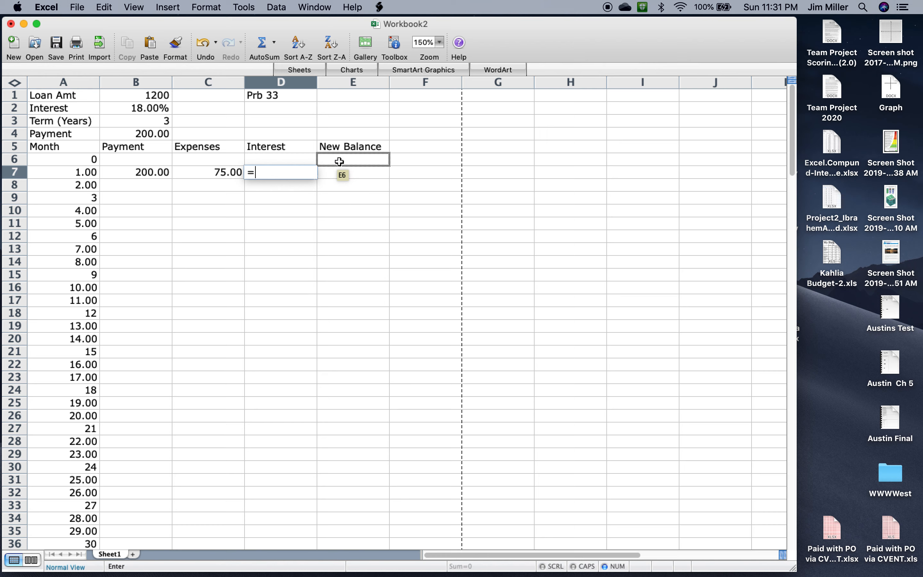
pyautogui.click(281, 181)
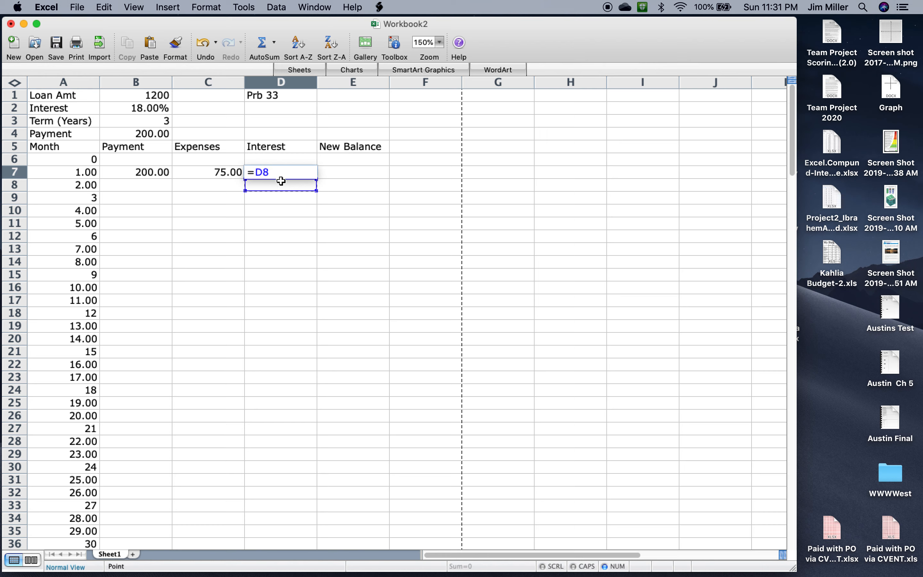
pyautogui.press('BackSpace')
pyautogui.press('BackSpace')
pyautogui.click(346, 159)
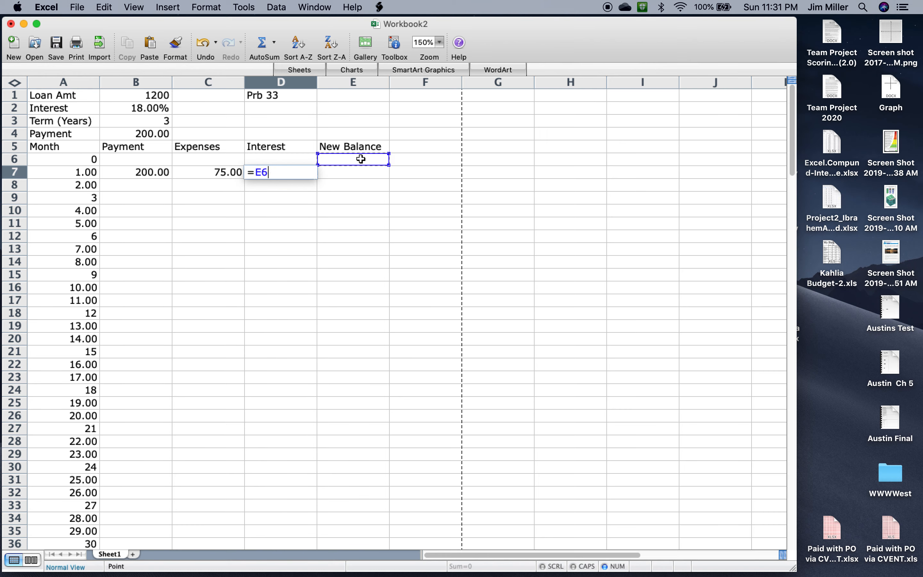
pyautogui.write('*')
pyautogui.click(156, 110)
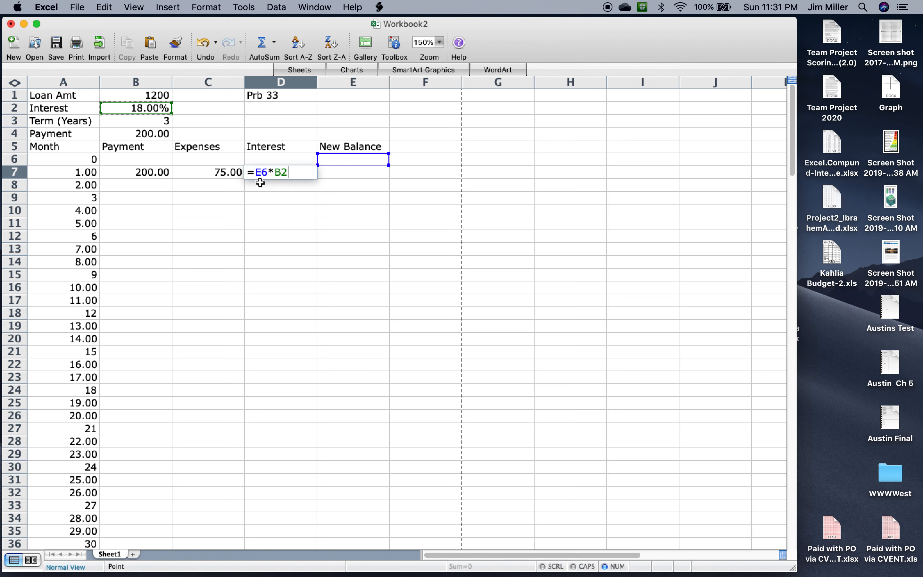
pyautogui.click(275, 172)
pyautogui.write('$')
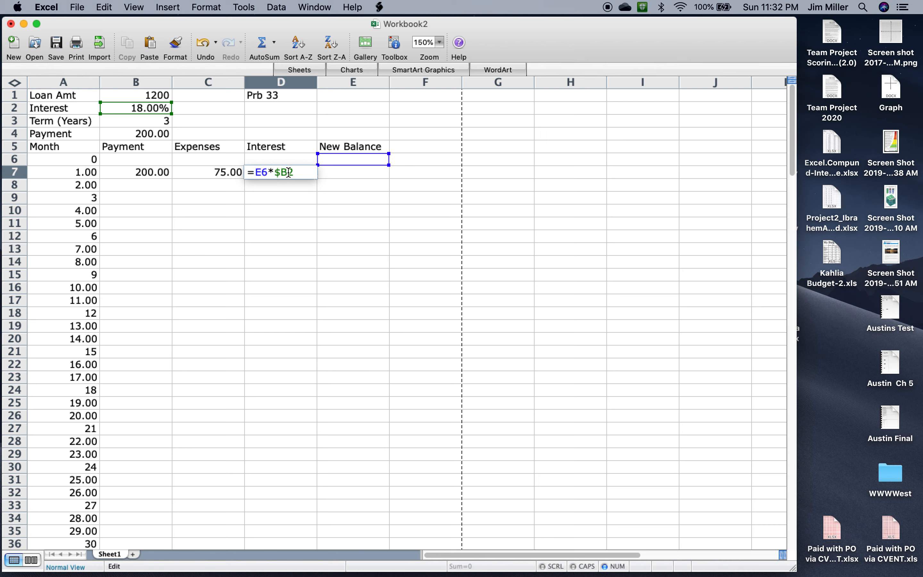
pyautogui.write('$')
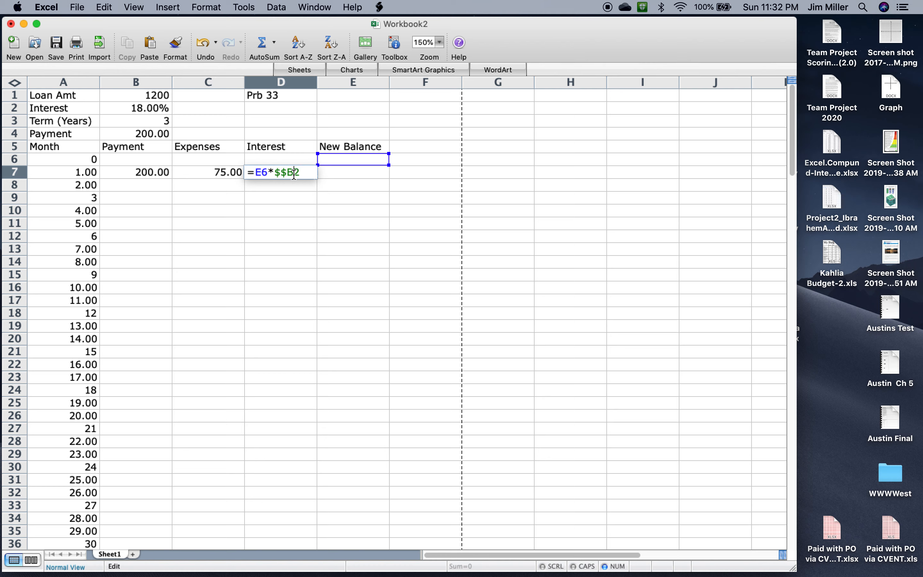
pyautogui.click(294, 172)
pyautogui.write('$')
pyautogui.click(287, 173)
pyautogui.press('BackSpace')
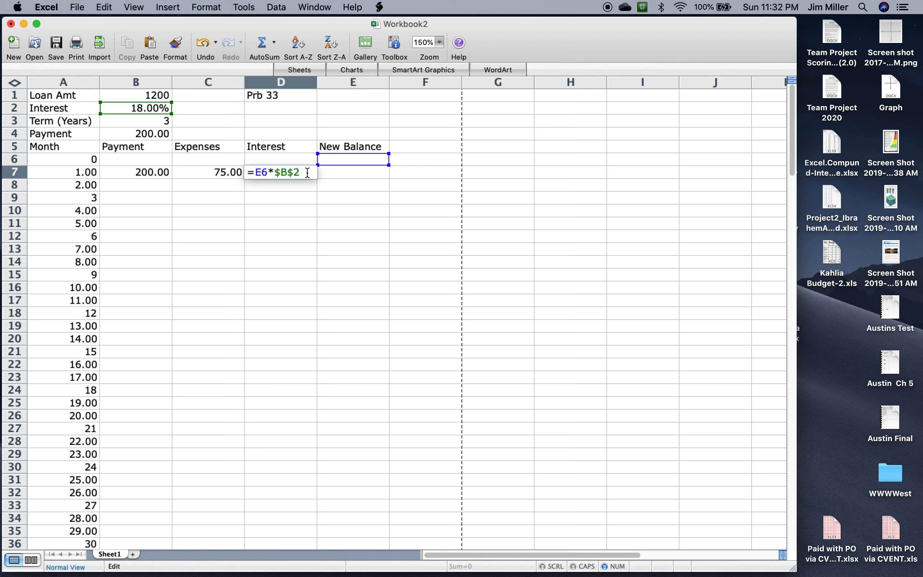
pyautogui.write('/12')
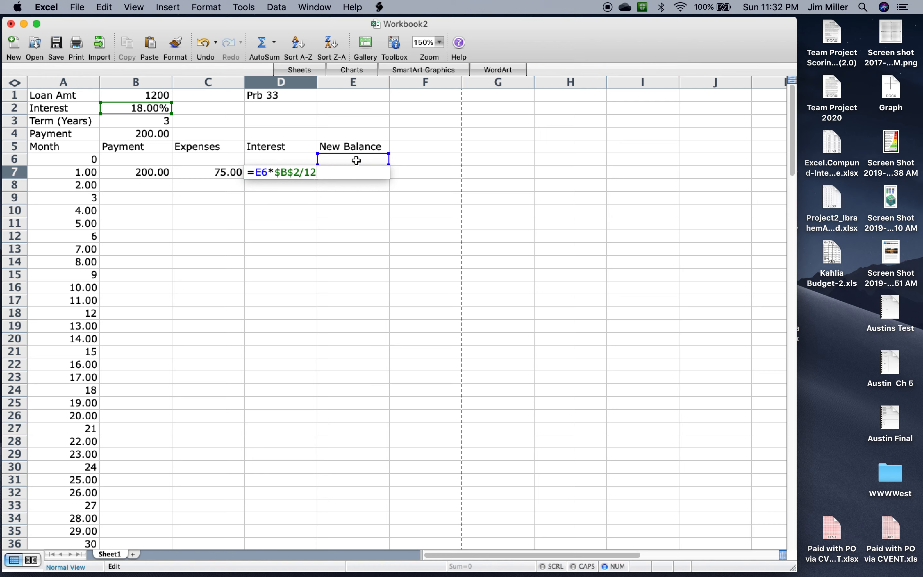
pyautogui.press('Return')
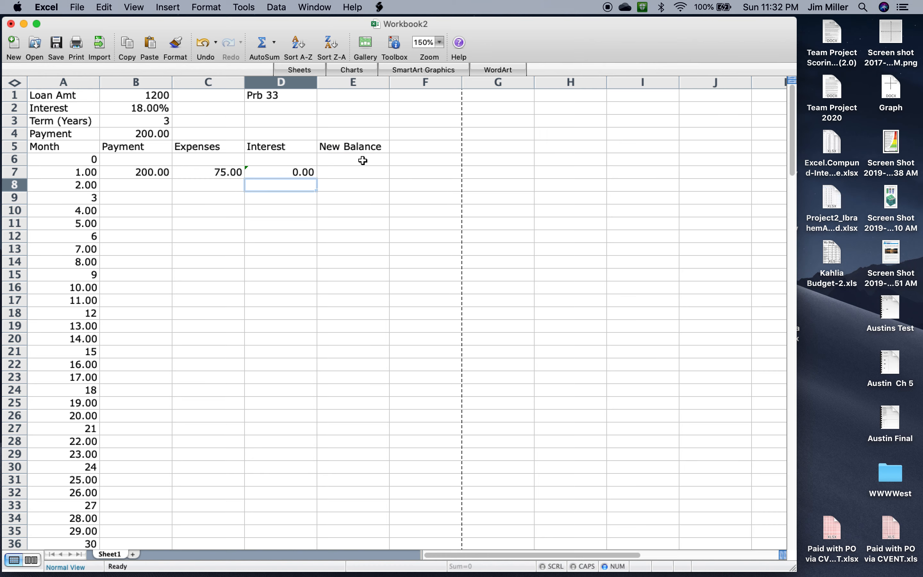
# - Set the month 0 balance in E6 equal to the loan amount with =B1
pyautogui.click(355, 160)
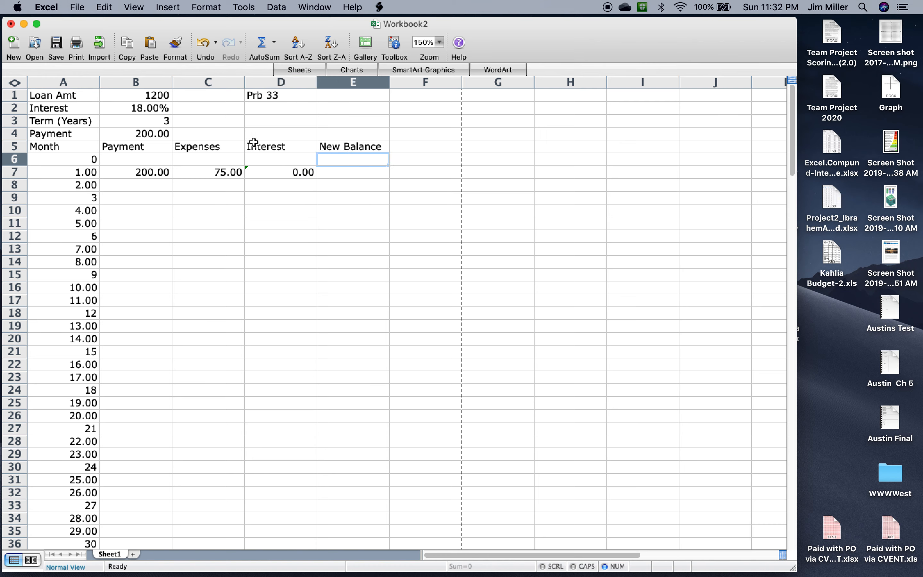
pyautogui.write('=')
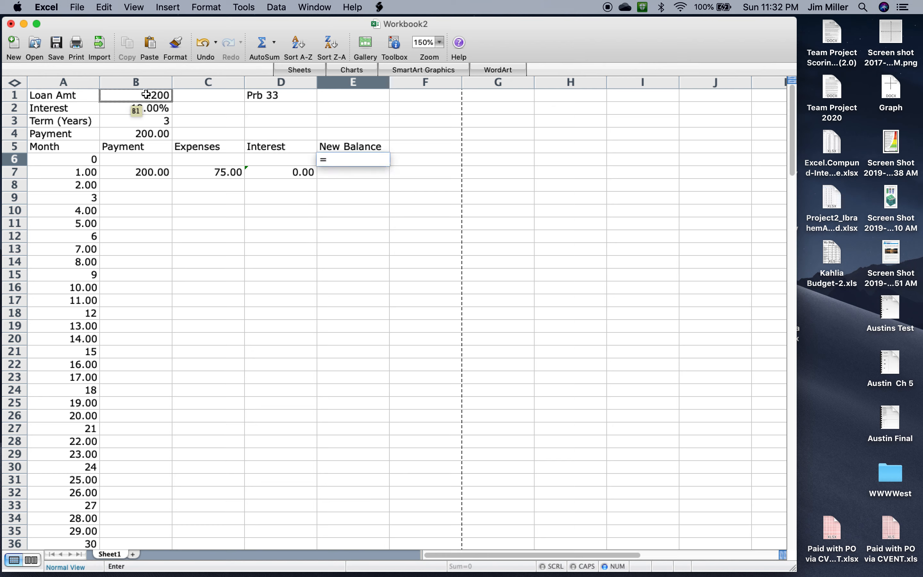
pyautogui.click(146, 94)
pyautogui.press('Return')
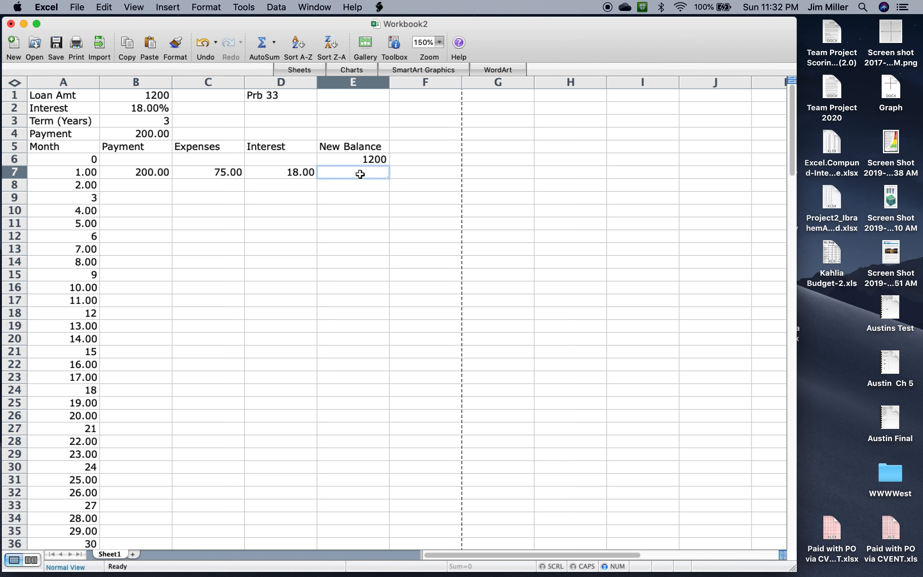
# - Calculate the month 1 balance in E7 with =E6-B7+C7+D7 and fill B7:E7 down to row 18
pyautogui.write('=')
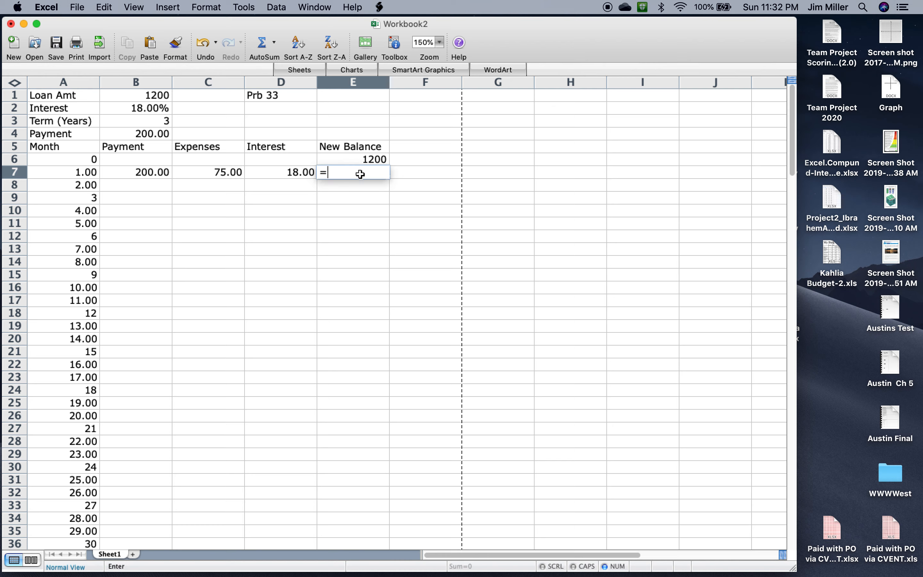
pyautogui.click(368, 160)
pyautogui.write('-')
pyautogui.click(126, 174)
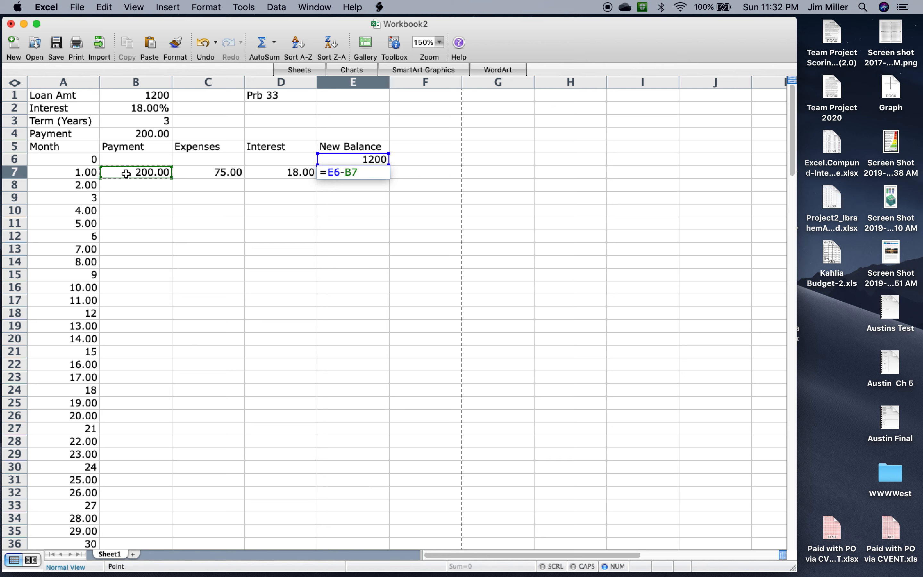
pyautogui.write('+')
pyautogui.click(215, 172)
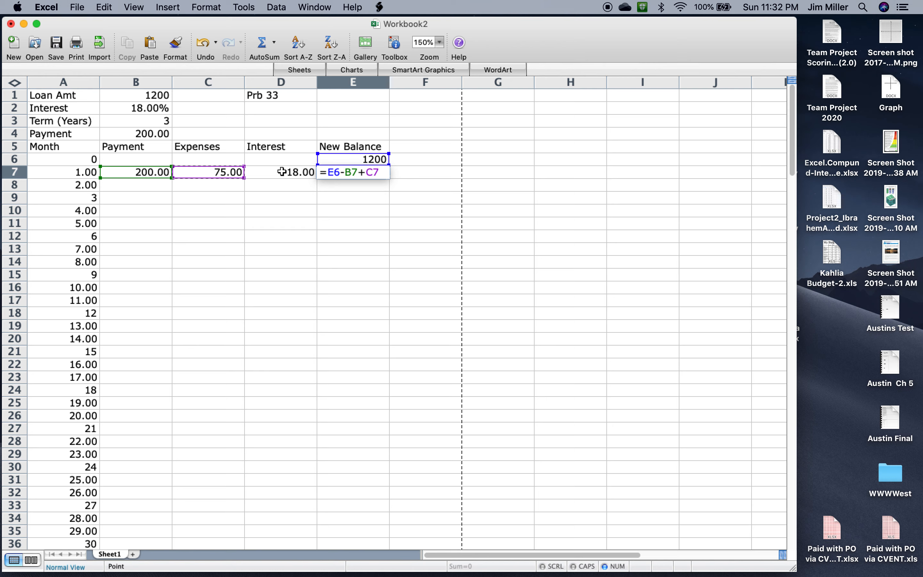
pyautogui.write('+')
pyautogui.click(298, 175)
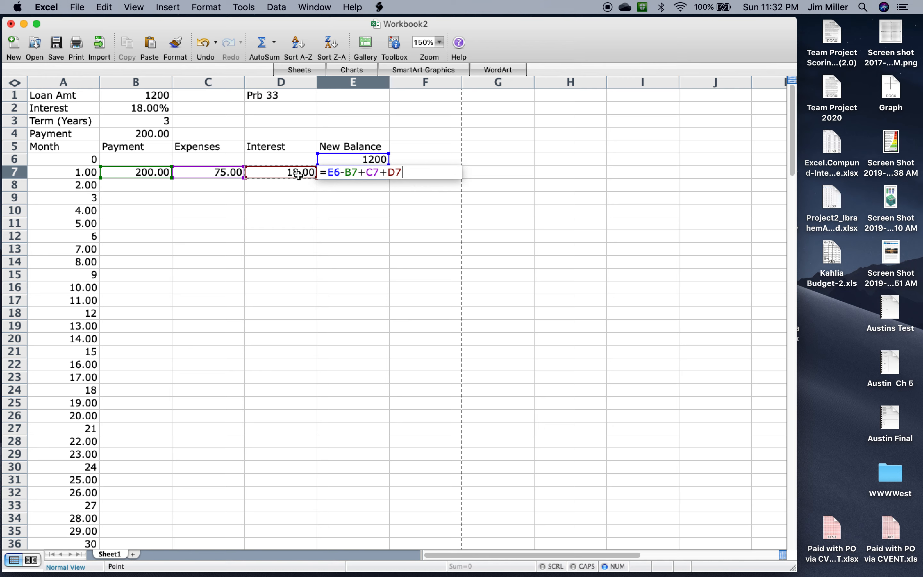
pyautogui.press('Return')
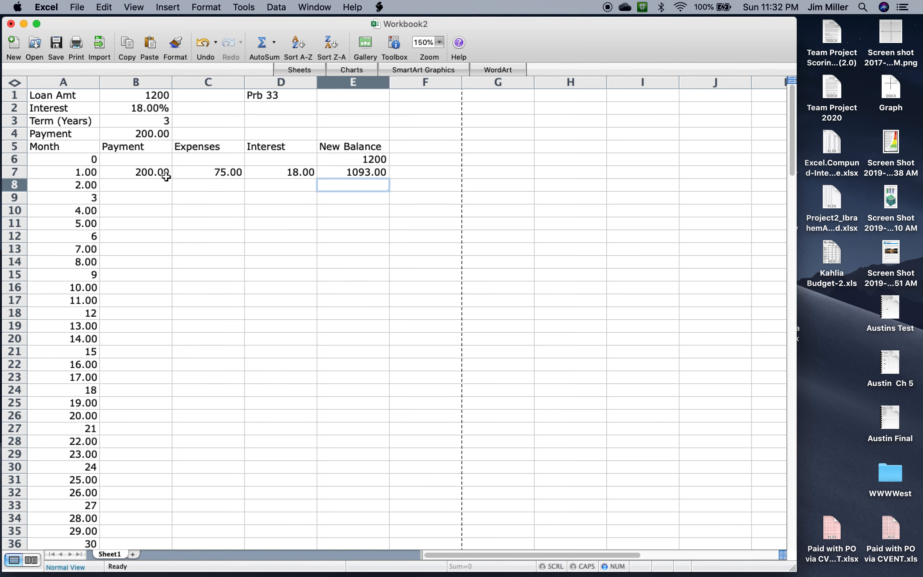
pyautogui.moveTo(150, 172); pyautogui.dragTo(379, 318)
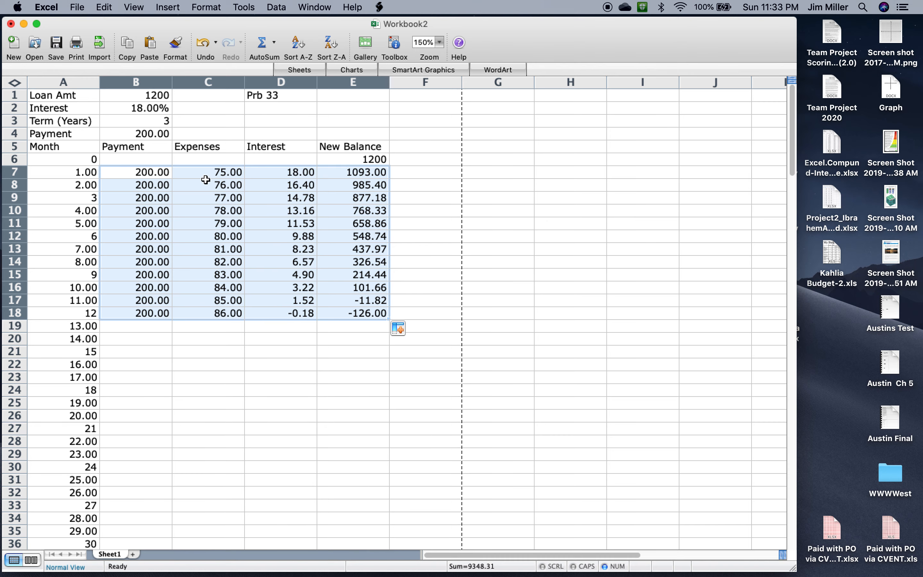
pyautogui.click(129, 351)
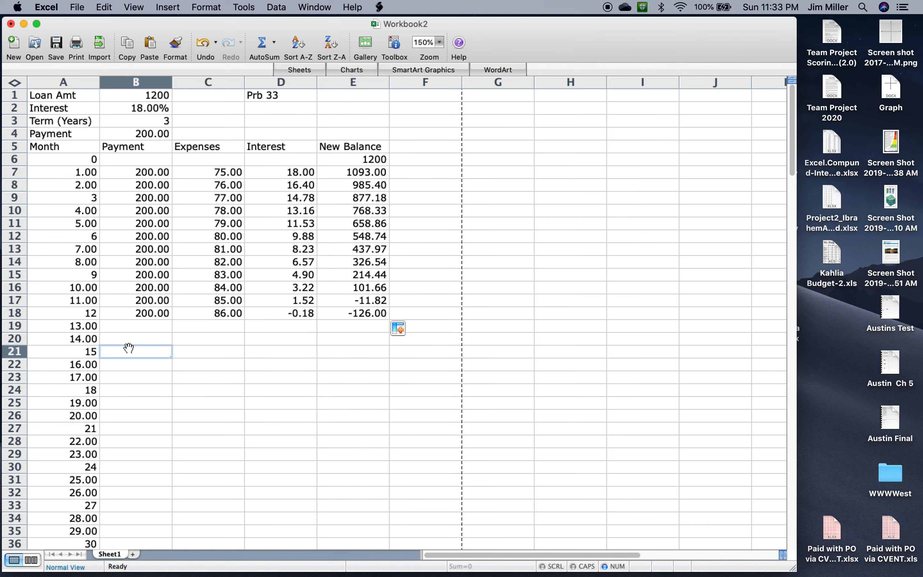
# - Set the month 2 expenses in C8 to 75 and fill the constant 75 down the Expenses column to C18
pyautogui.click(226, 173)
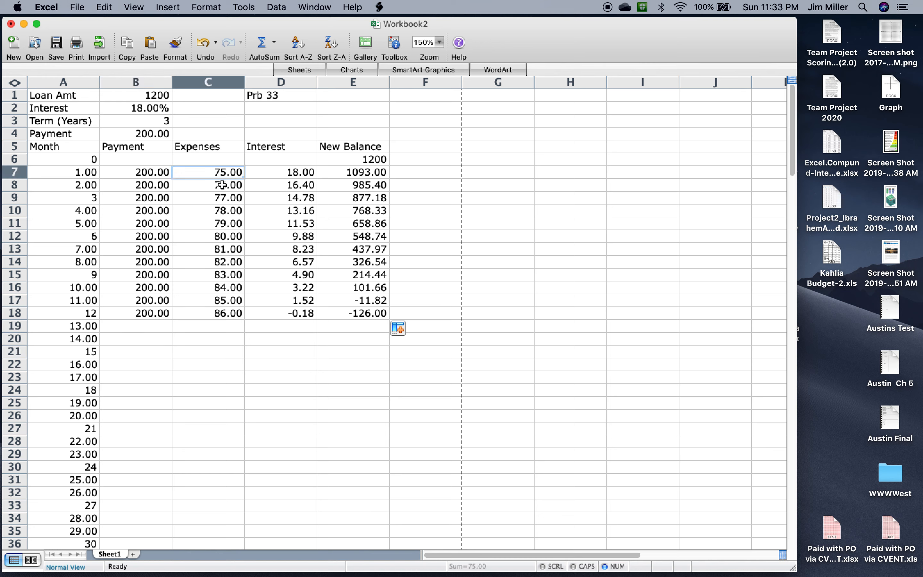
pyautogui.click(222, 185)
pyautogui.write('75')
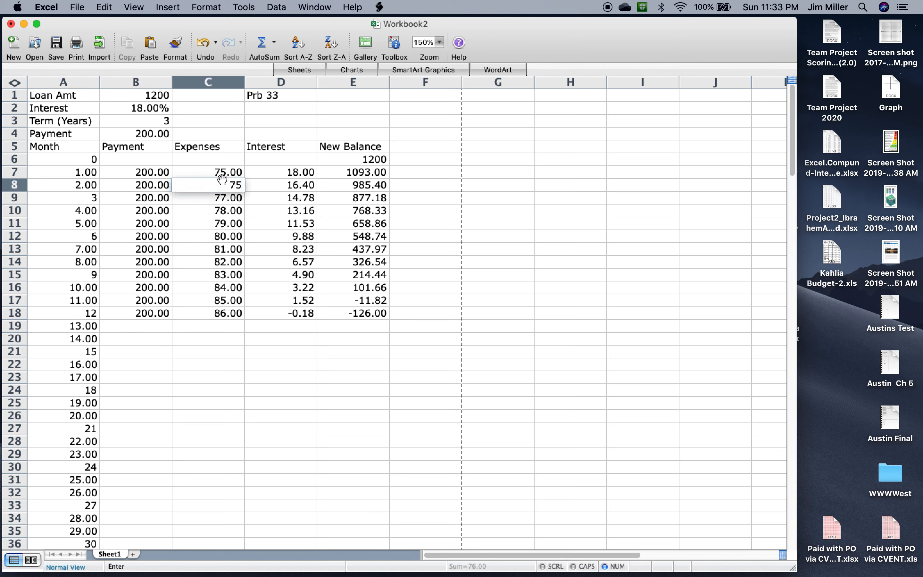
pyautogui.press('Return')
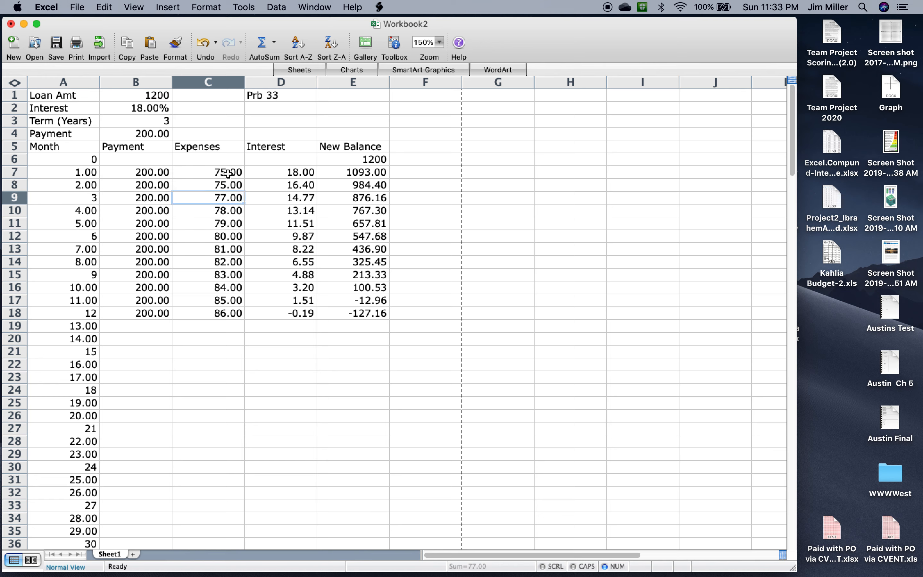
pyautogui.click(228, 173)
pyautogui.moveTo(228, 173); pyautogui.dragTo(230, 318)
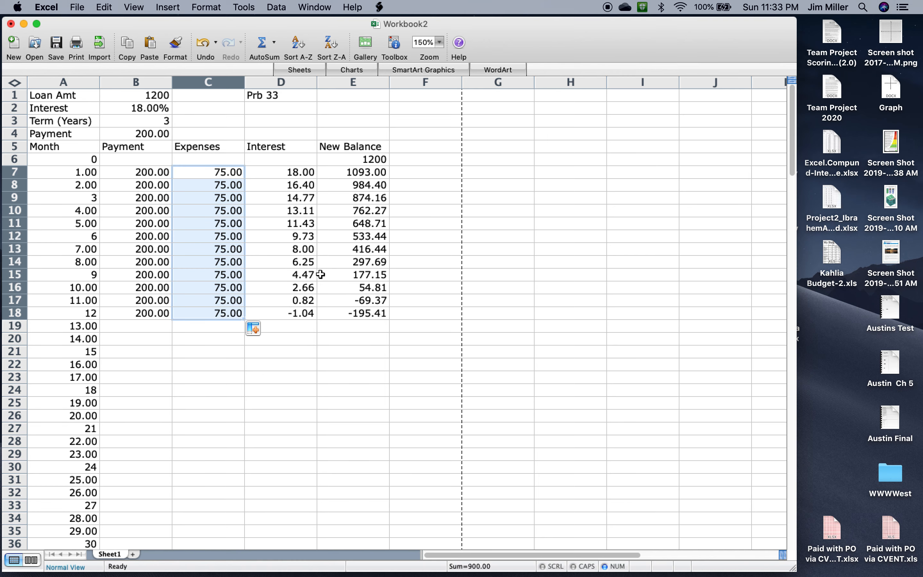
# - Format the month numbers in A6:A34 as Number with one consistent whole-number display, using zero decimal places
pyautogui.moveTo(73, 162); pyautogui.dragTo(77, 520)
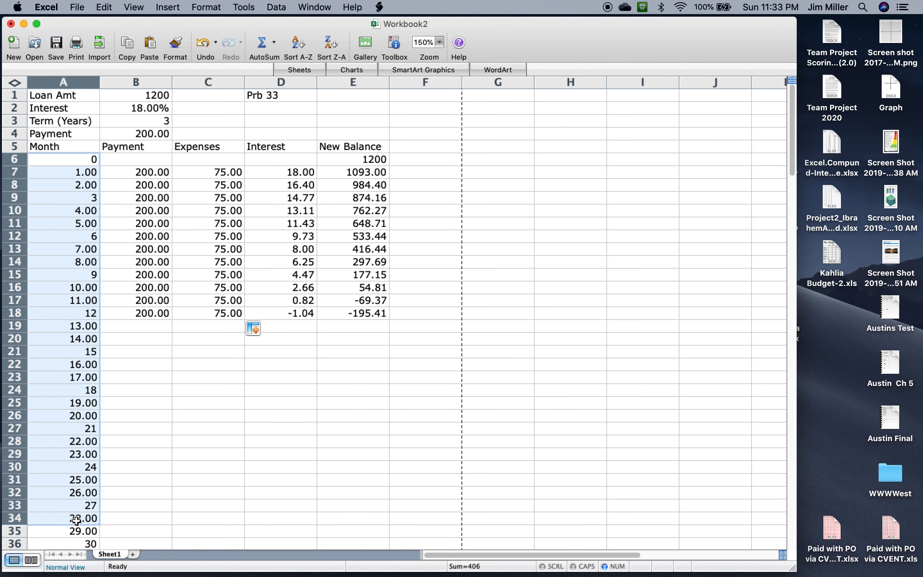
pyautogui.press('super+1')
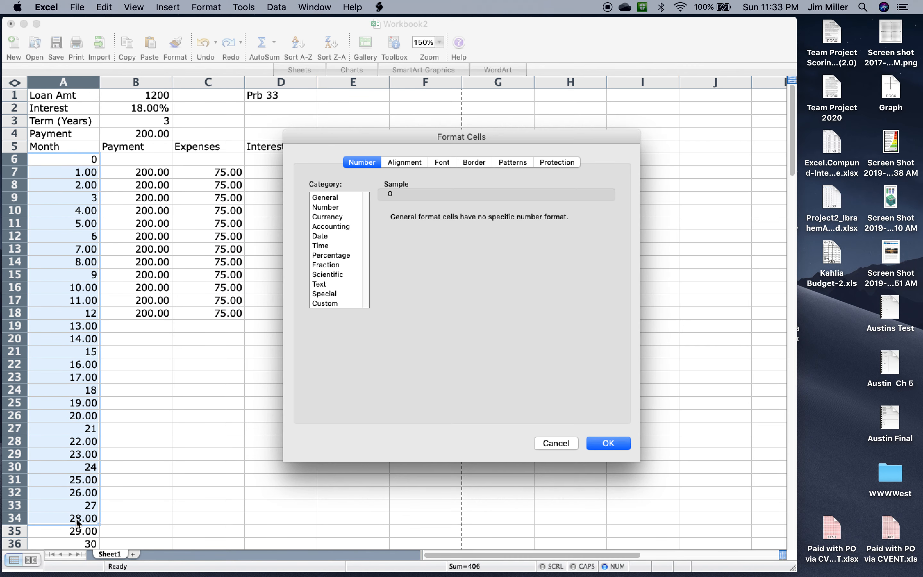
pyautogui.click(334, 207)
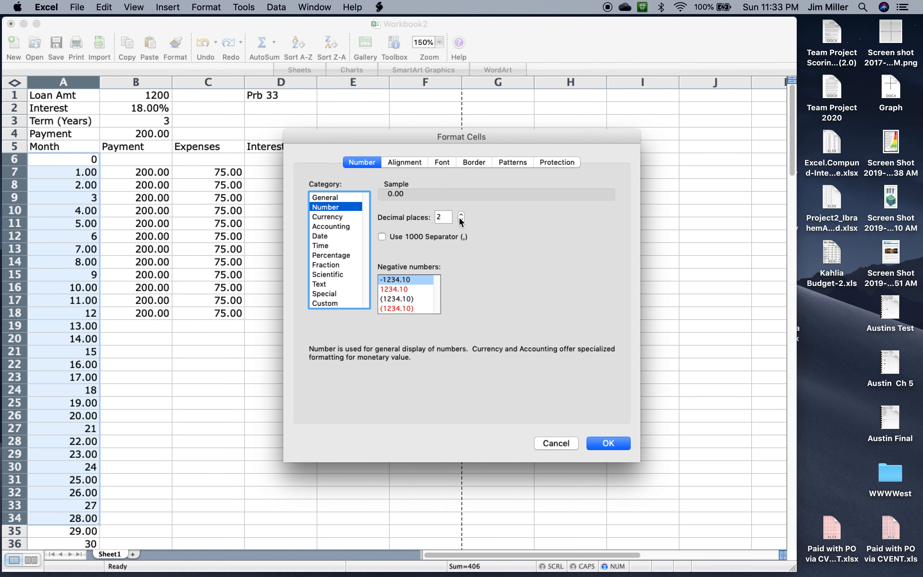
pyautogui.click(461, 220)
pyautogui.click(606, 439)
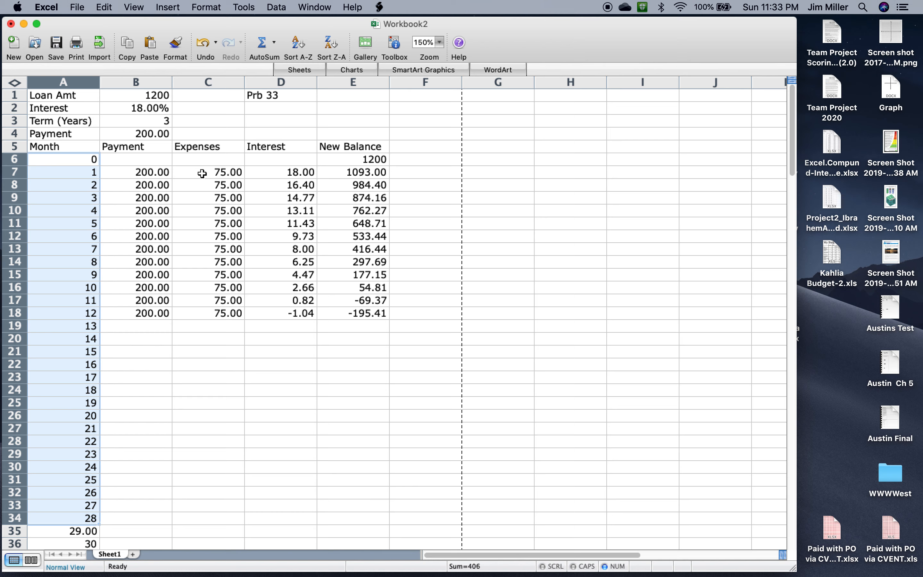
pyautogui.moveTo(258, 223); pyautogui.dragTo(86, 307)
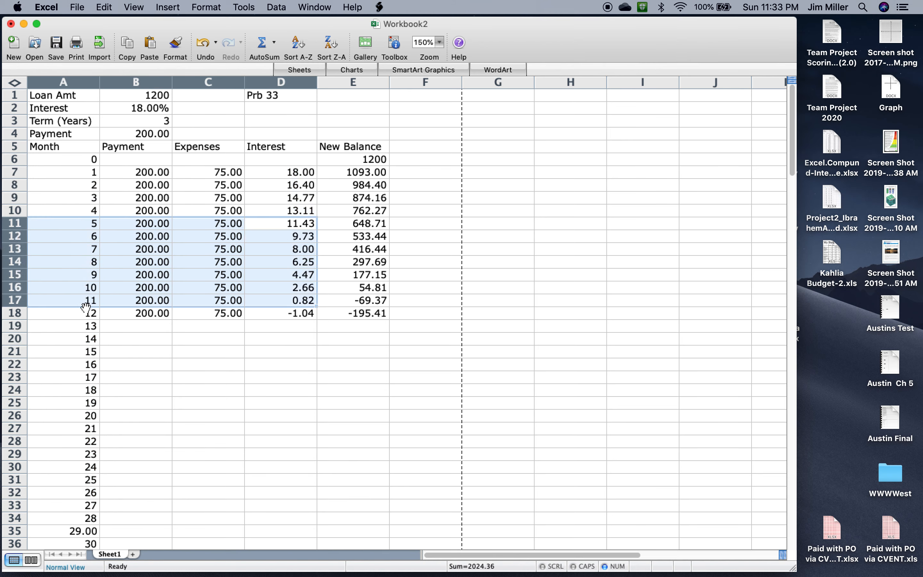
pyautogui.click(104, 290)
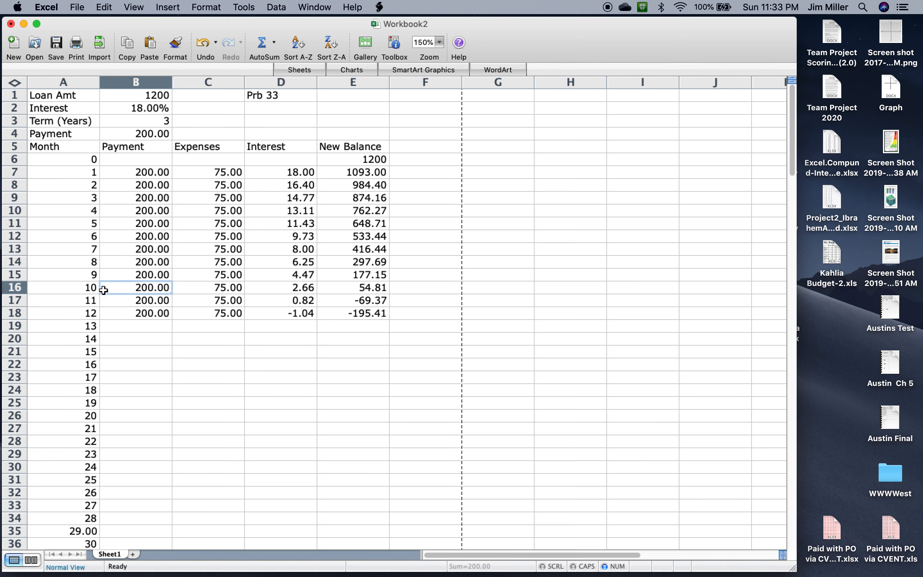
pyautogui.click(354, 287)
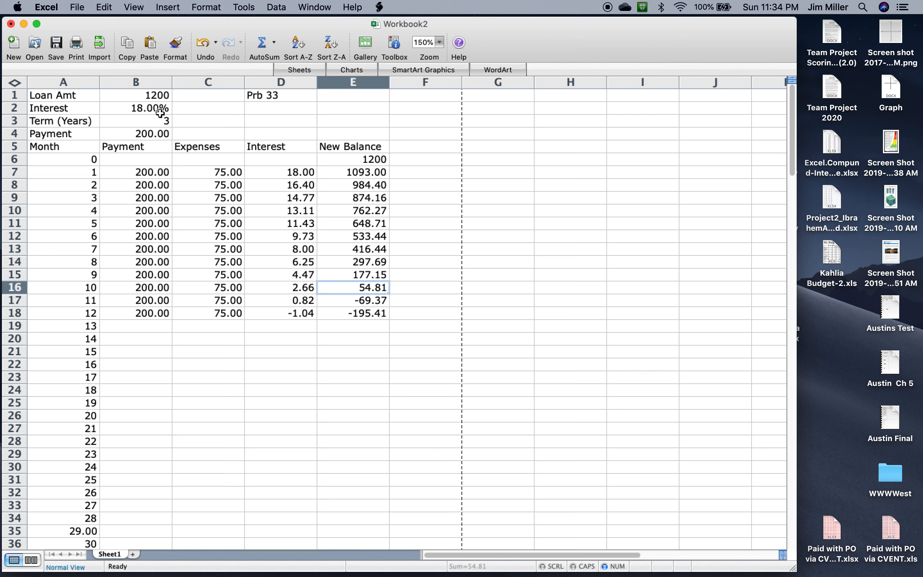
# - Set the monthly payment in B4 to 300
pyautogui.click(152, 133)
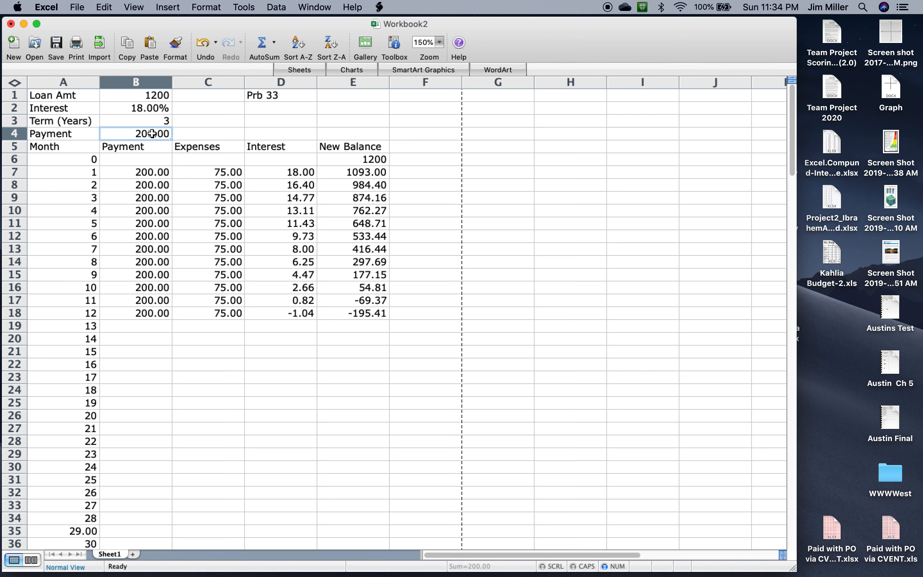
pyautogui.write('300')
pyautogui.press('Return')
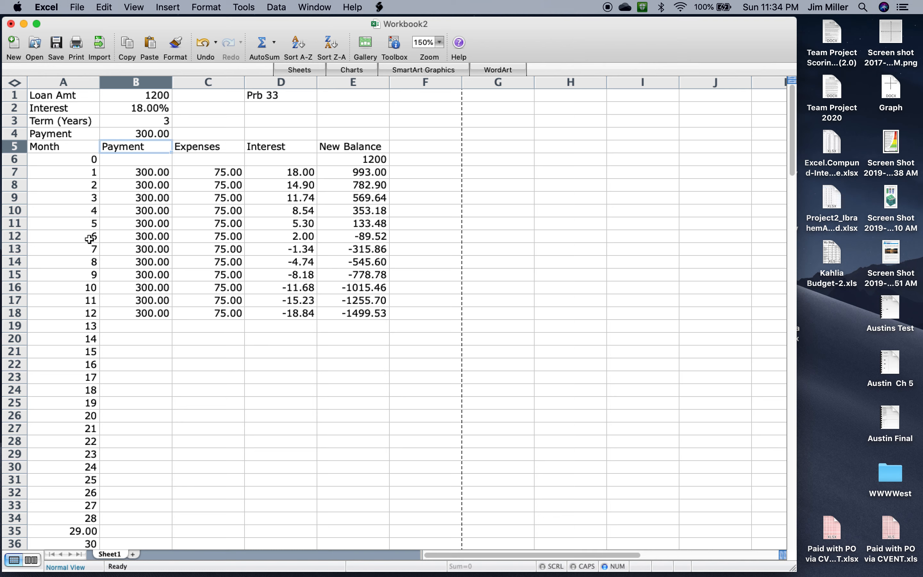
# - Return the monthly payment in B4 to 200
pyautogui.moveTo(301, 210); pyautogui.dragTo(147, 136)
pyautogui.click(148, 135)
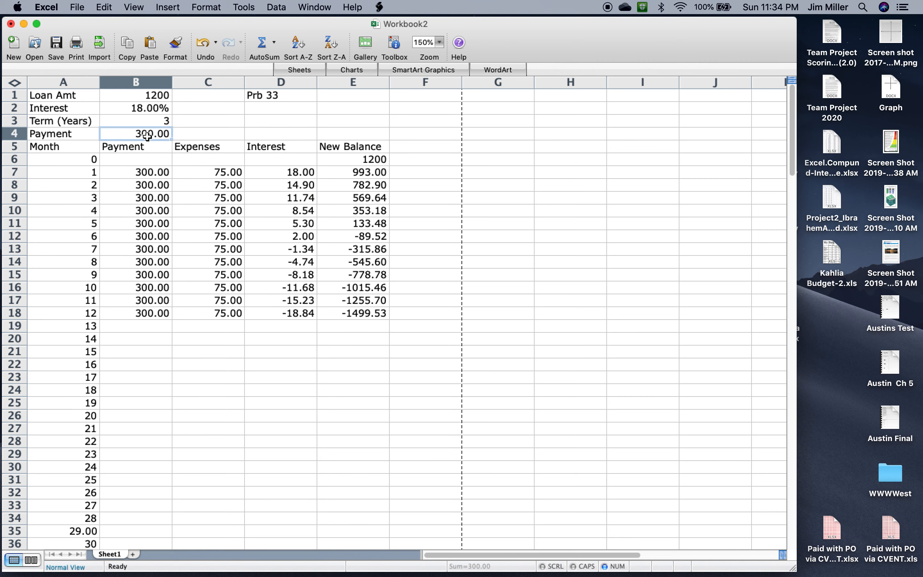
pyautogui.write('200')
pyautogui.press('Return')
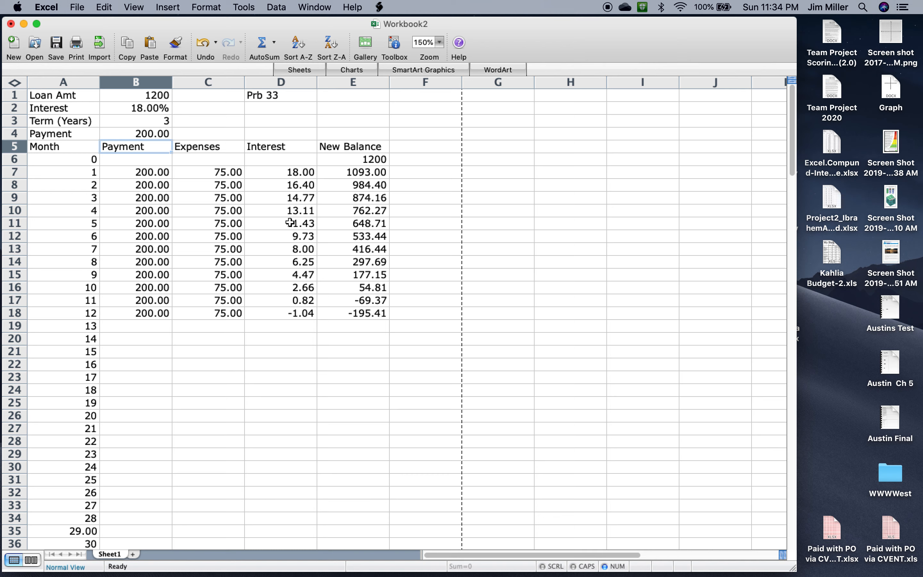
# - Set the payment amount in B4 to 300 for the next problem
pyautogui.click(295, 300)
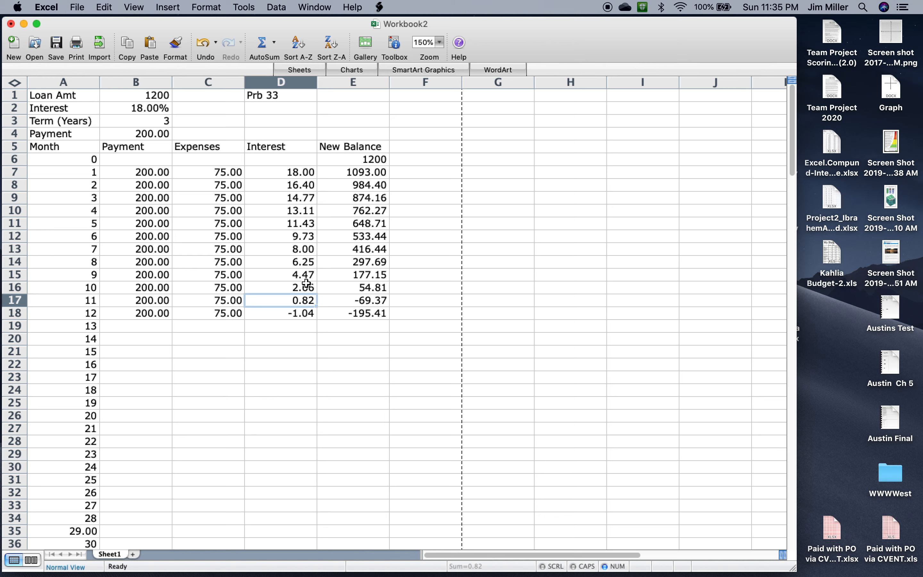
pyautogui.click(158, 135)
pyautogui.write('300')
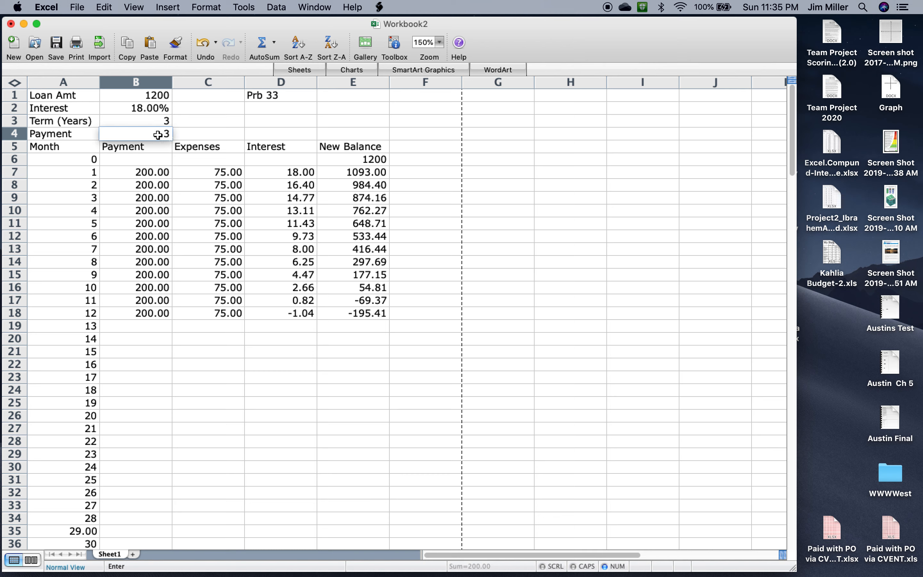
pyautogui.click(201, 135)
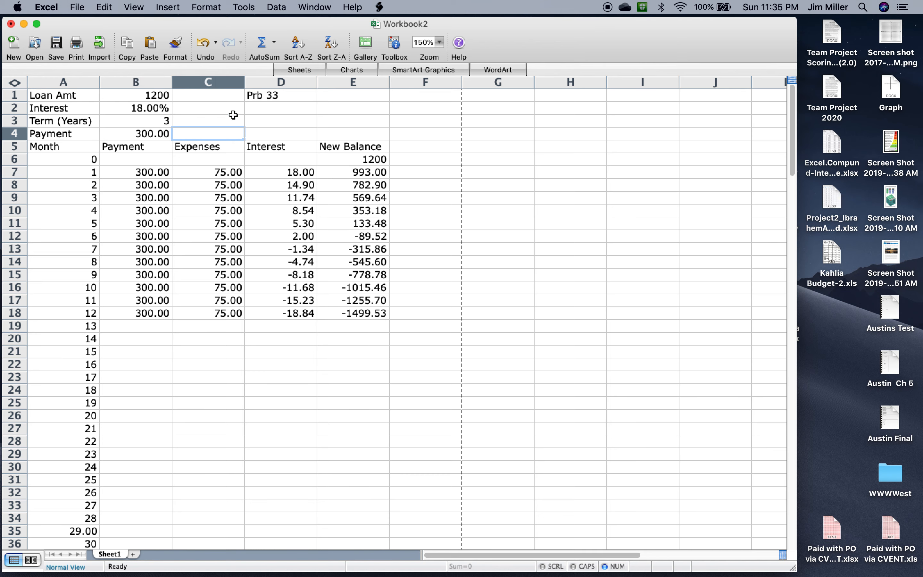
# - Replace the problem label in D1 with Prob 34
pyautogui.click(280, 97)
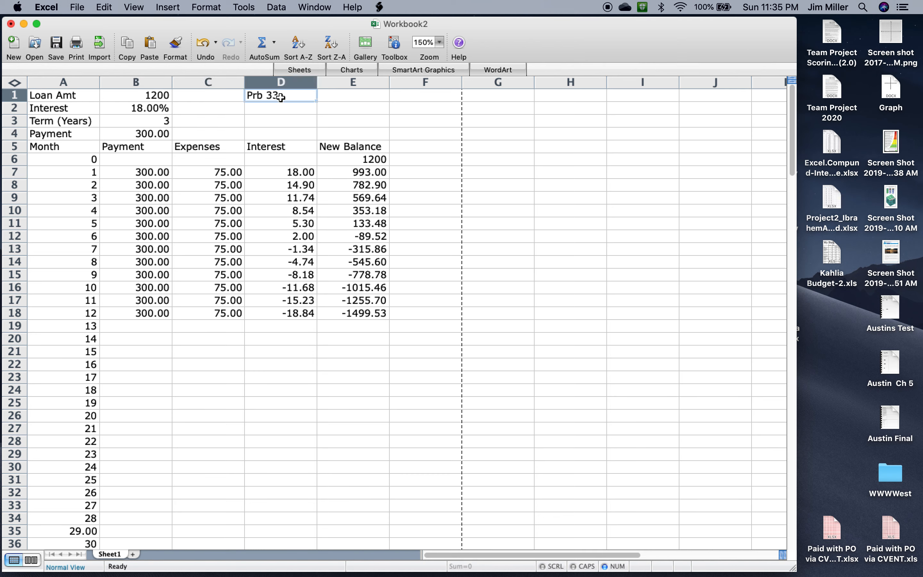
pyautogui.press('BackSpace')
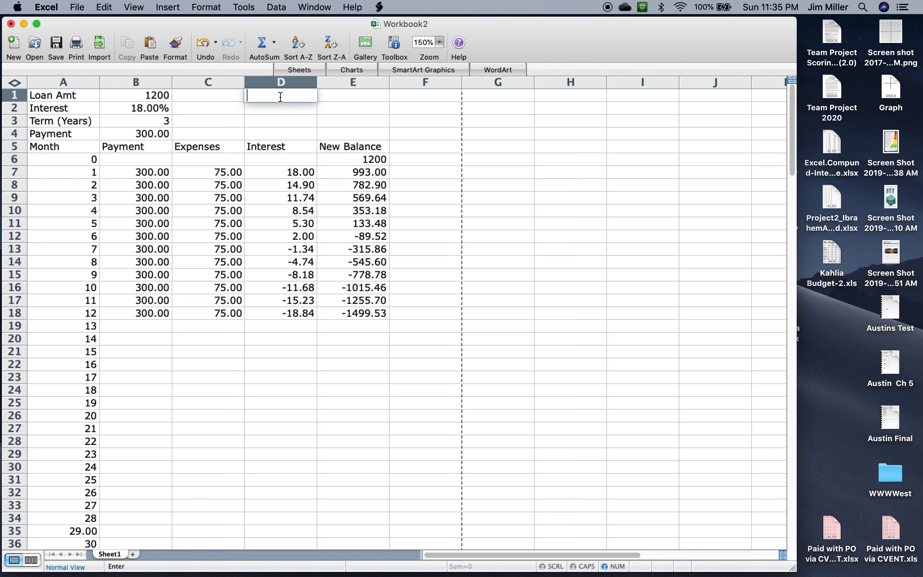
pyautogui.write('Prob 33')
pyautogui.press('Return')
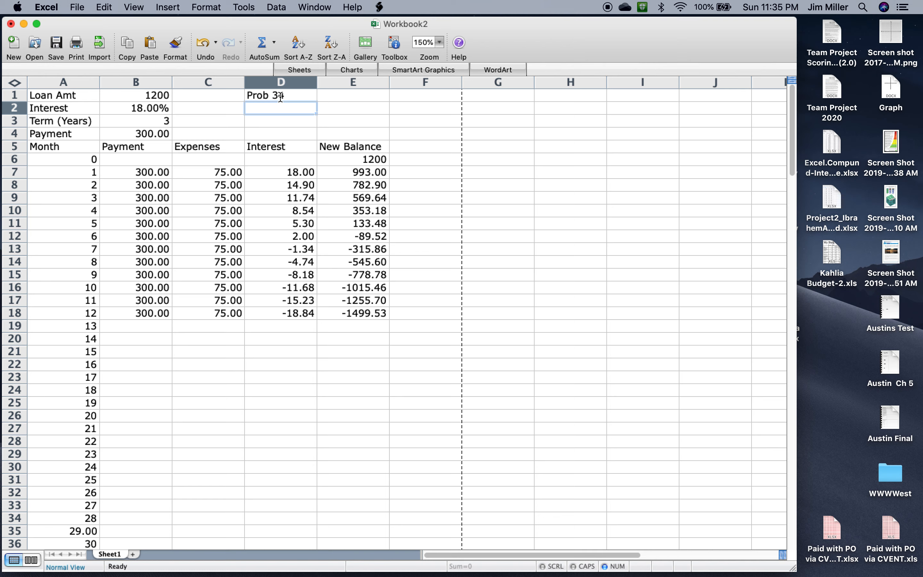
# - Set the loan amount in B1 to 300
pyautogui.click(158, 96)
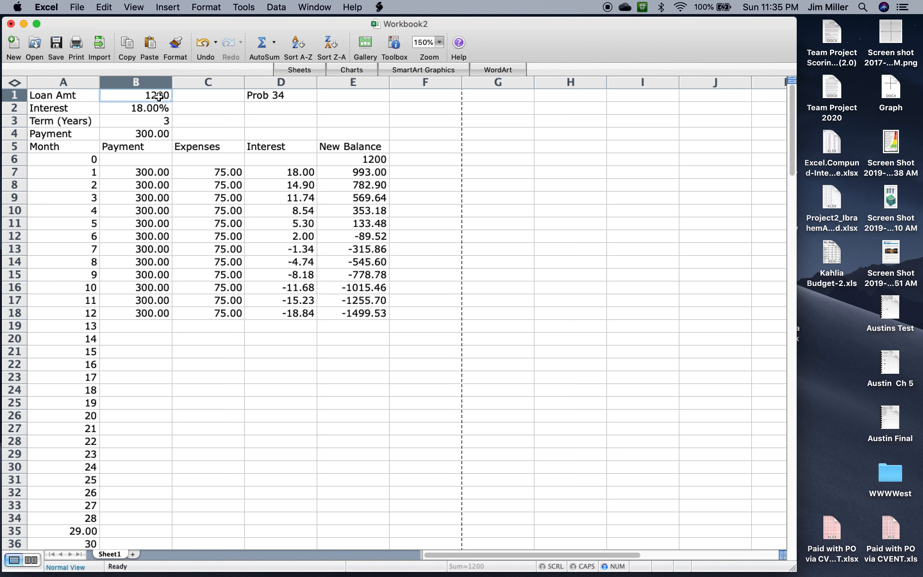
pyautogui.write('300')
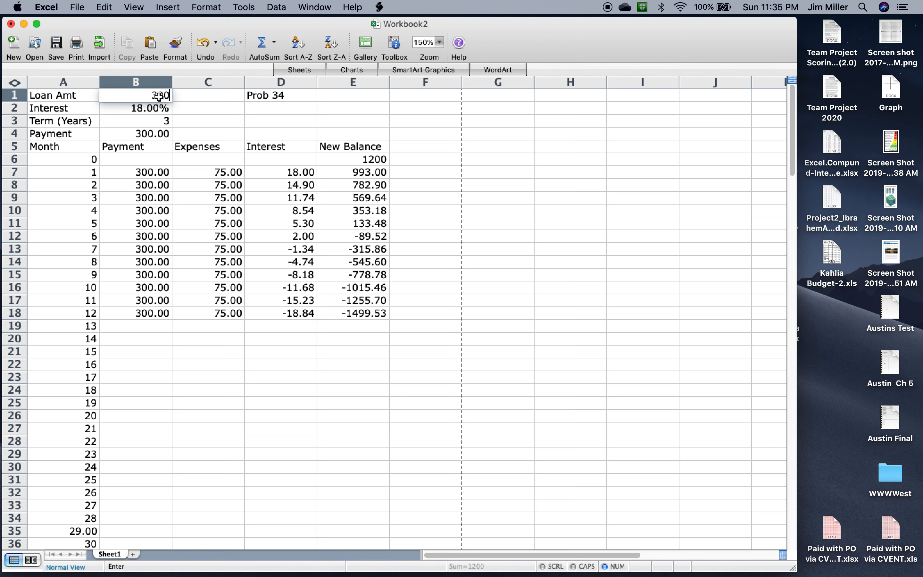
pyautogui.press('Return')
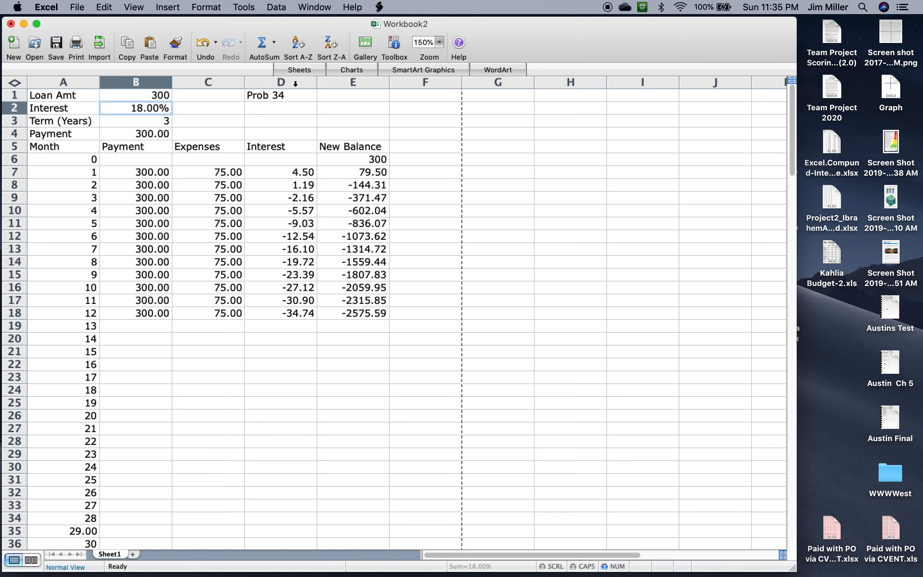
# - Change the problem label in D1 to Prob 35
pyautogui.doubleClick(290, 95)
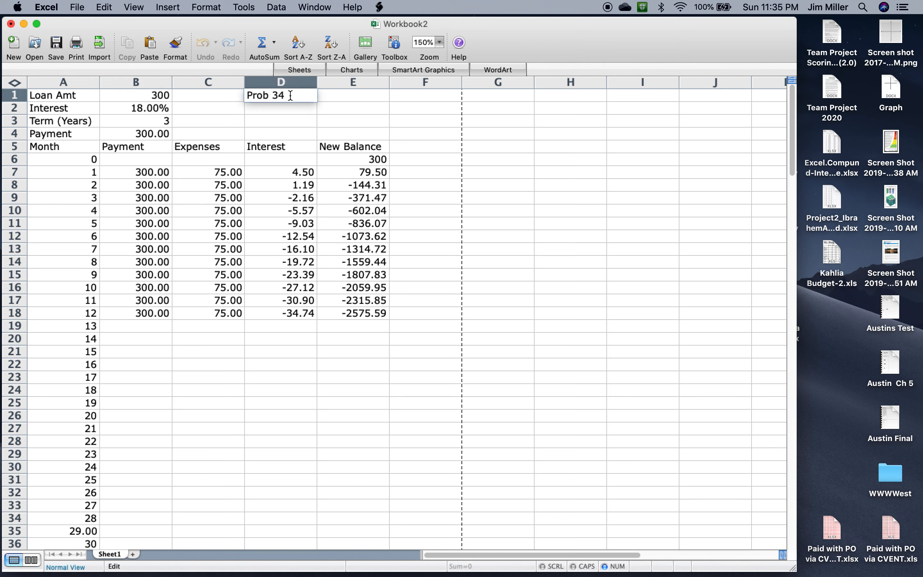
pyautogui.press('BackSpace')
pyautogui.write('5')
pyautogui.press('Return')
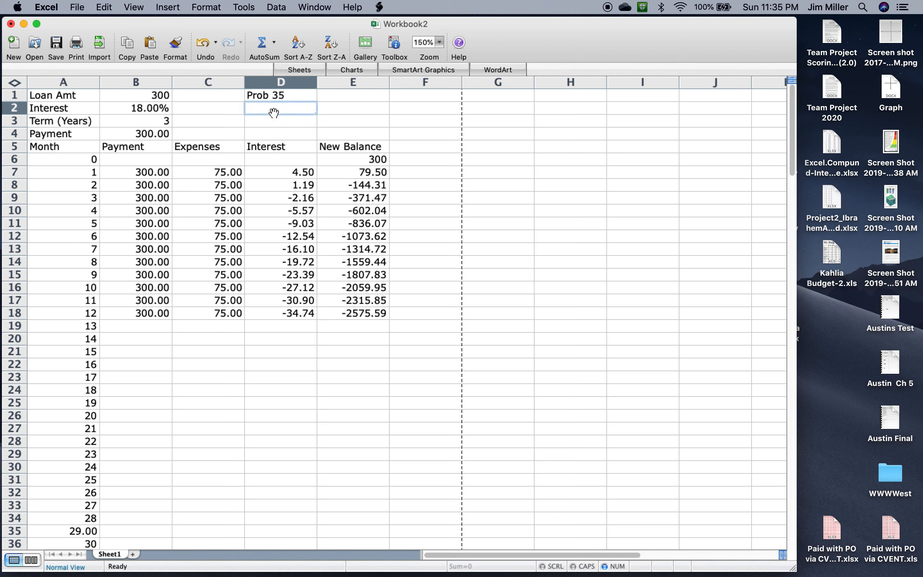
# - Set the month 1 expenses in C7 to 175
pyautogui.click(138, 110)
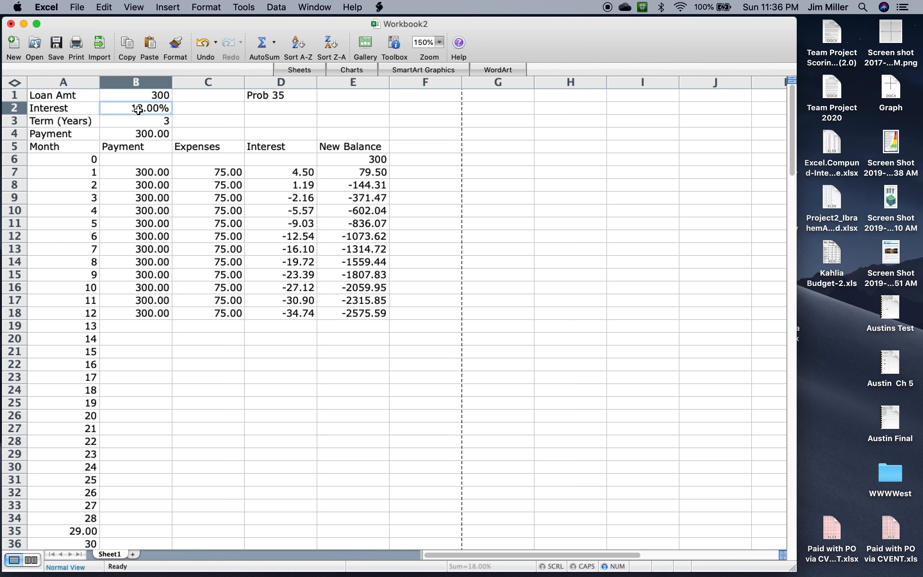
pyautogui.click(211, 174)
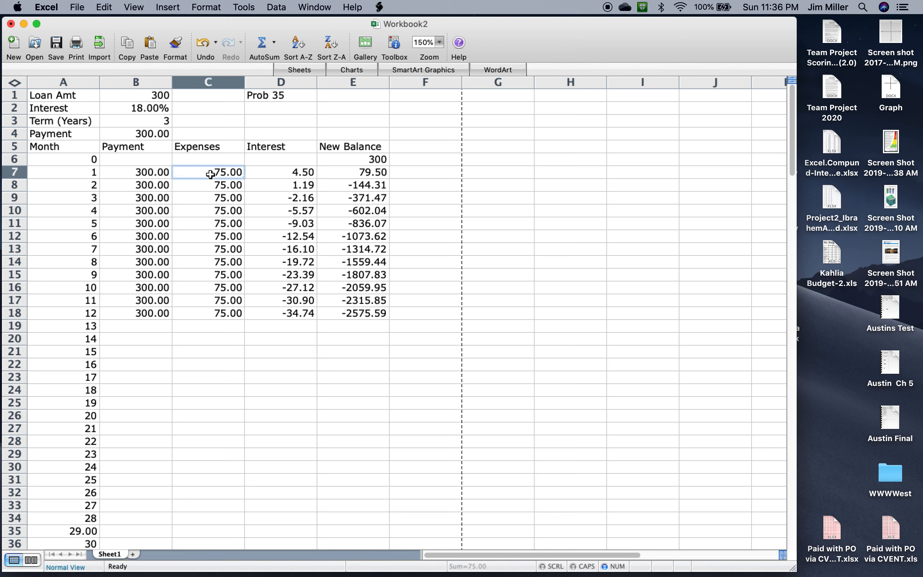
pyautogui.write('175')
pyautogui.press('Return')
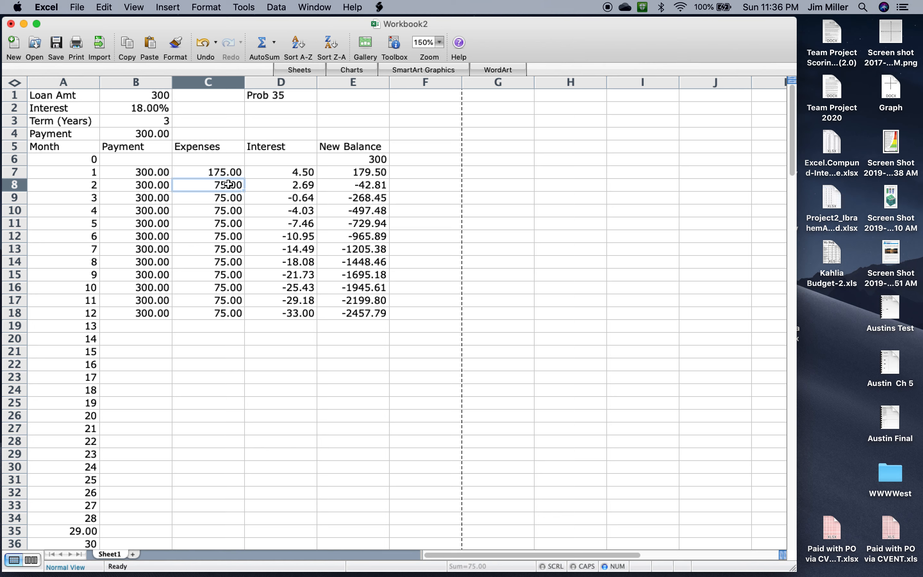
# - Set the month 2 expenses in C8 with =C7 and fill C7:C8 down the Expenses column to C18
pyautogui.write('=')
pyautogui.click(228, 171)
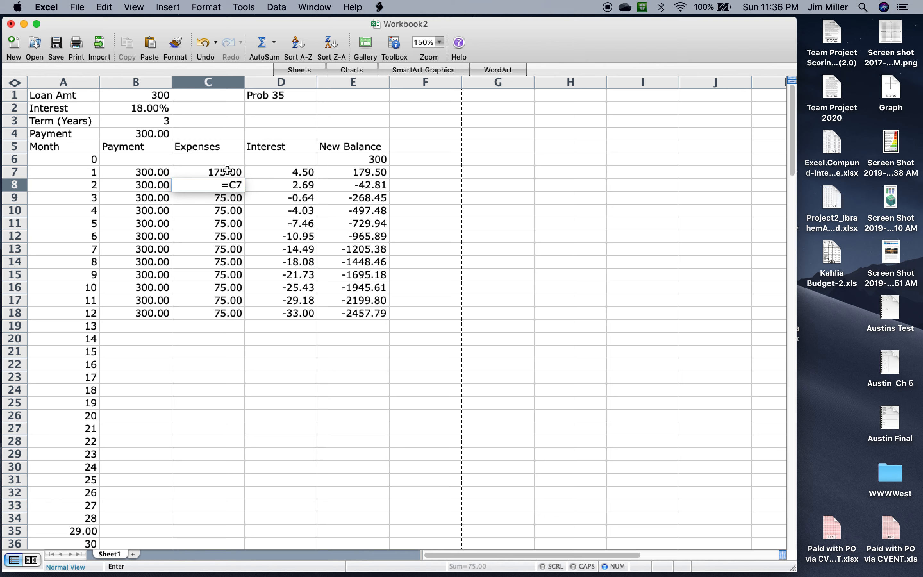
pyautogui.press('Return')
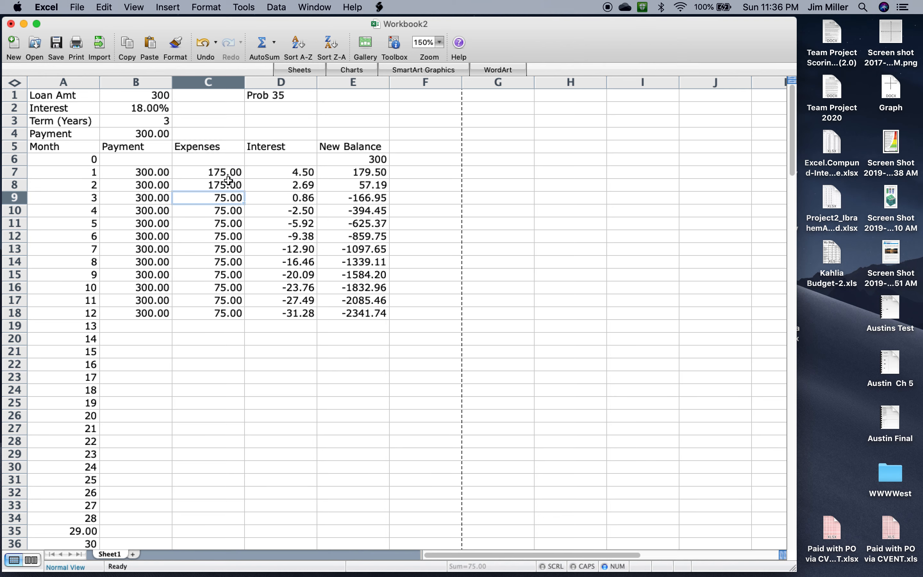
pyautogui.moveTo(228, 172); pyautogui.dragTo(244, 317)
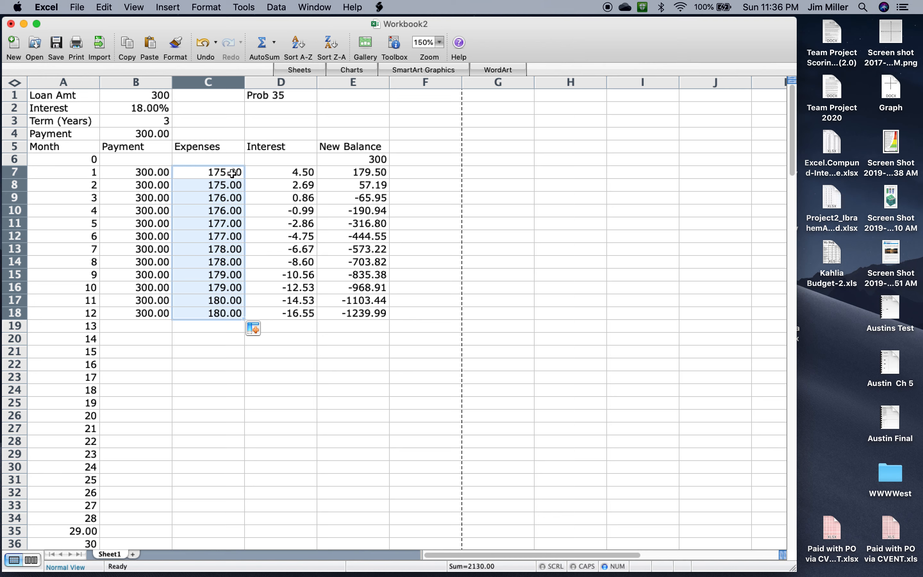
pyautogui.moveTo(231, 173); pyautogui.dragTo(232, 186)
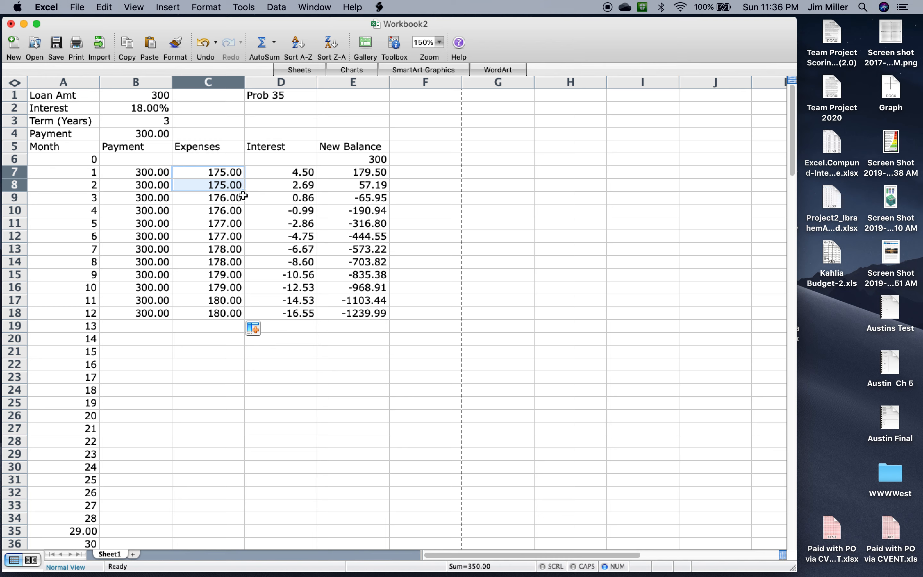
pyautogui.moveTo(243, 190); pyautogui.dragTo(232, 316)
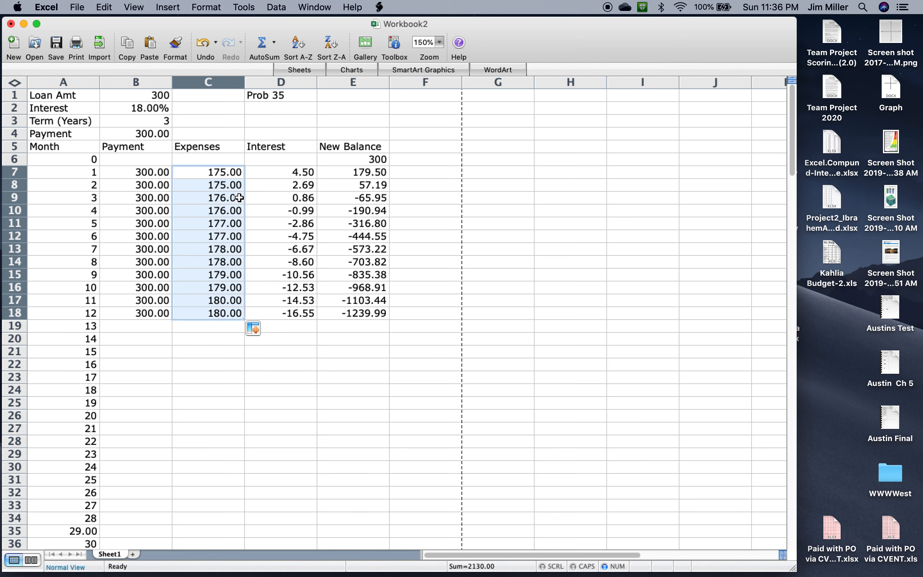
# - Set the month 2 and 3 expenses in C8 and C9 to 175 and fill 175 down the Expenses column to C18
pyautogui.click(220, 198)
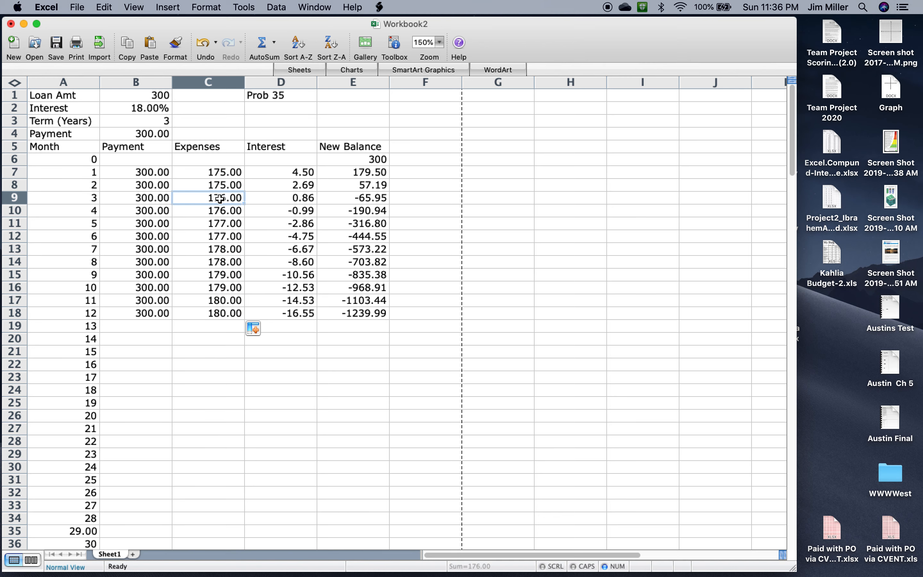
pyautogui.write('175')
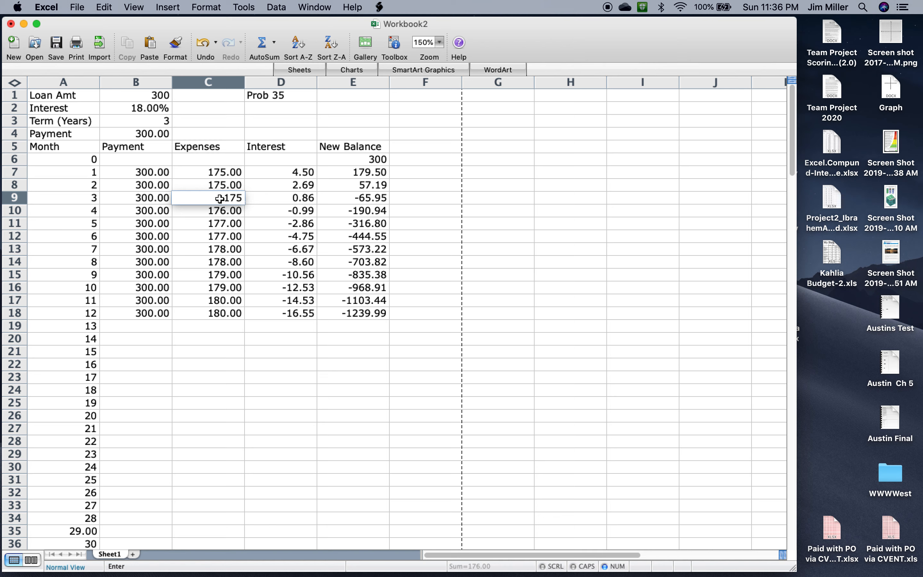
pyautogui.click(224, 183)
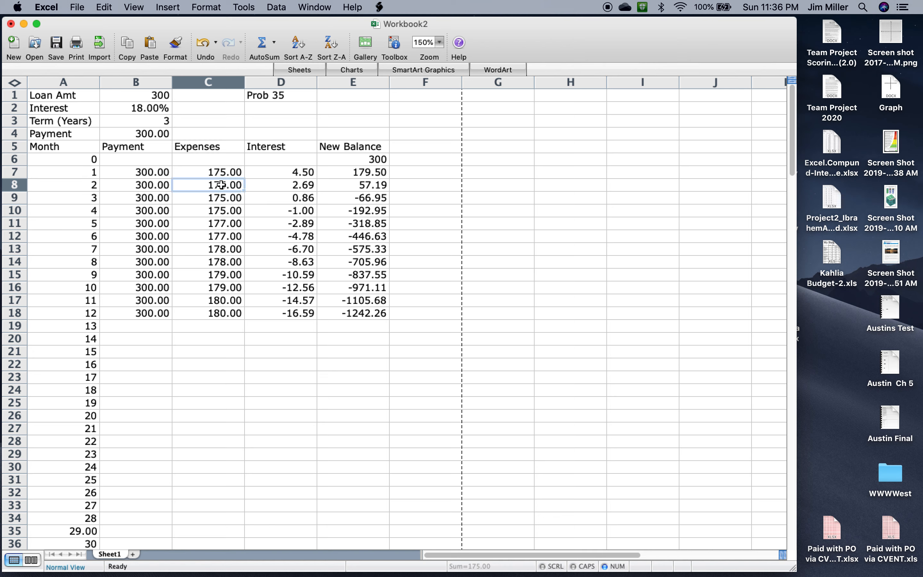
pyautogui.write('175')
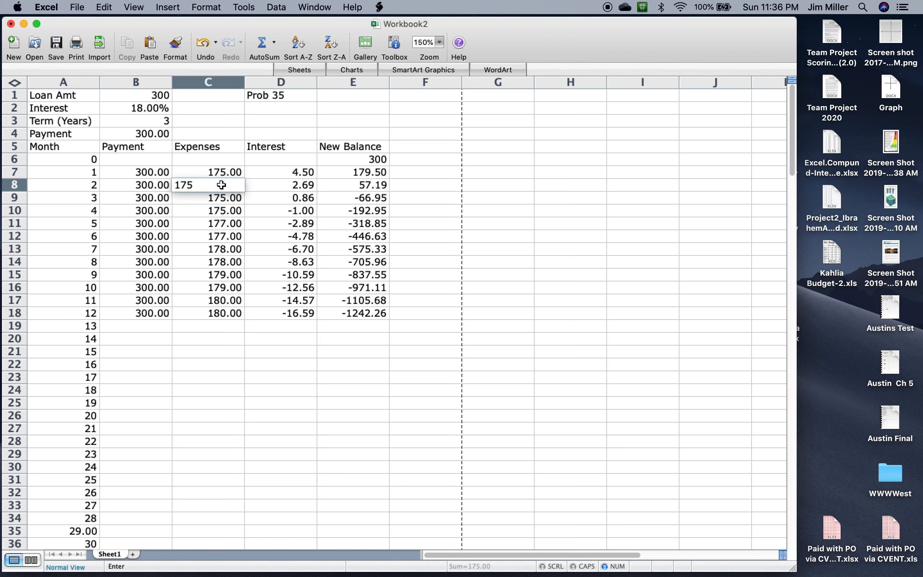
pyautogui.press('Return')
pyautogui.write('175')
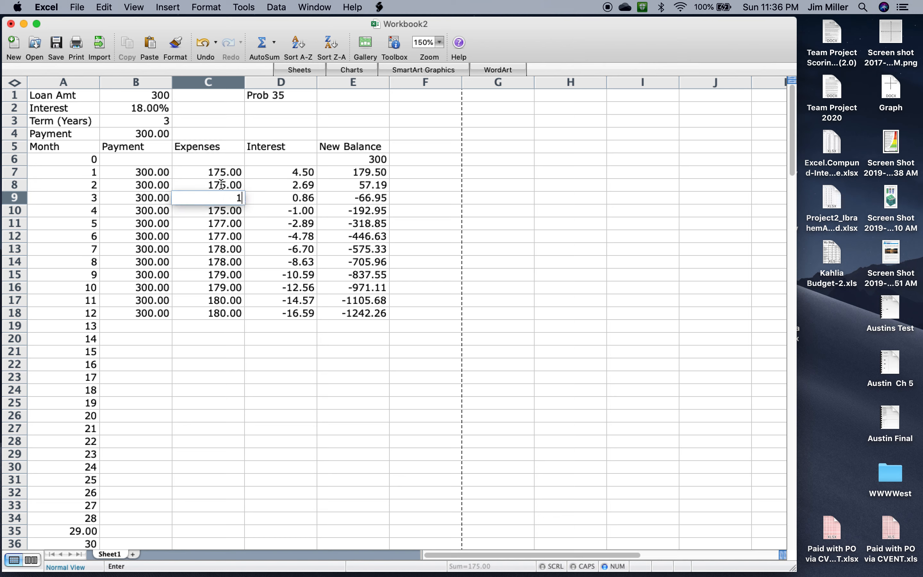
pyautogui.press('Return')
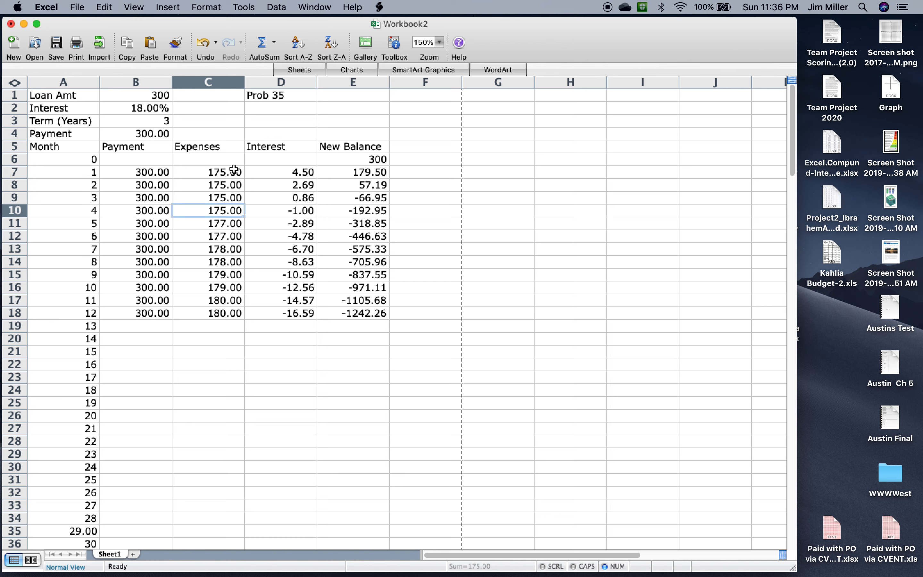
pyautogui.moveTo(236, 171); pyautogui.dragTo(239, 316)
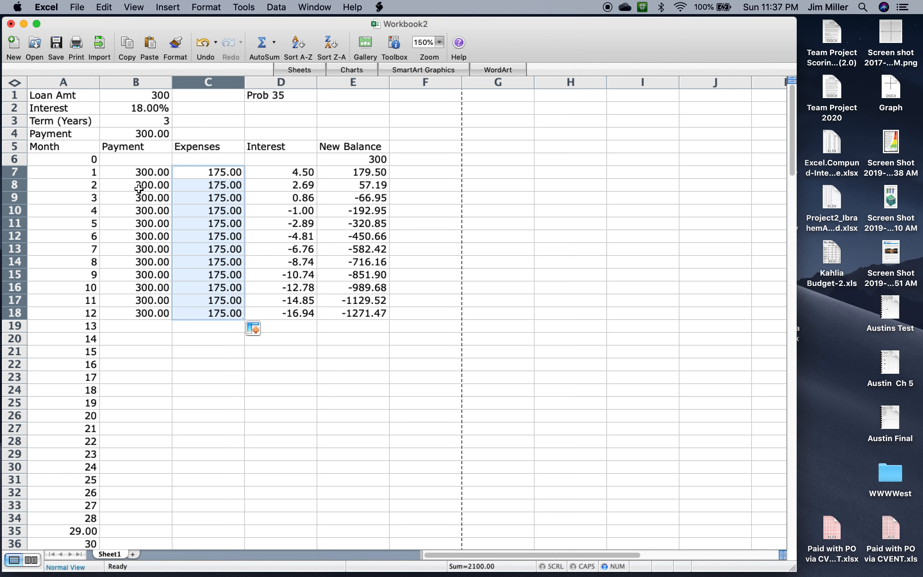
# - Clear the fixed payment in B4 and set the month 1 payment in B7 to 300
pyautogui.click(152, 134)
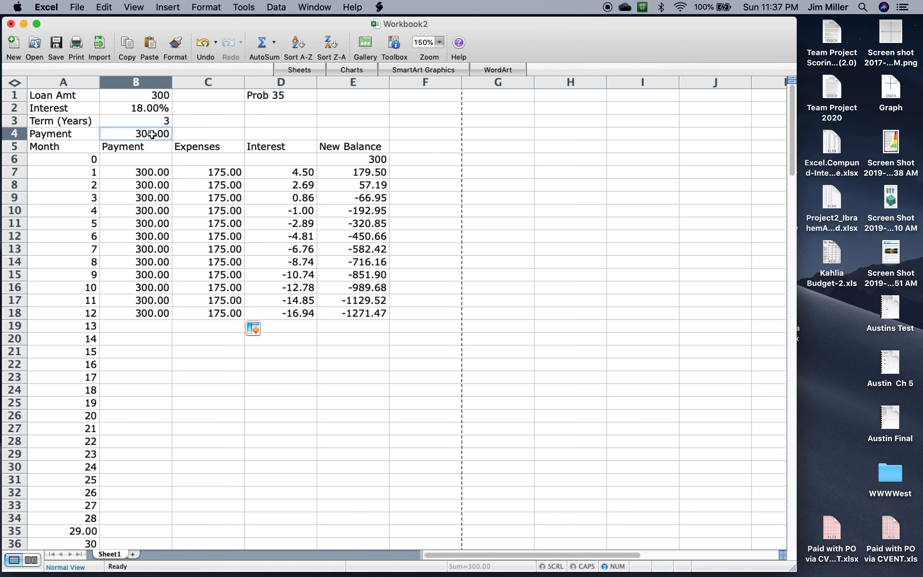
pyautogui.press('BackSpace')
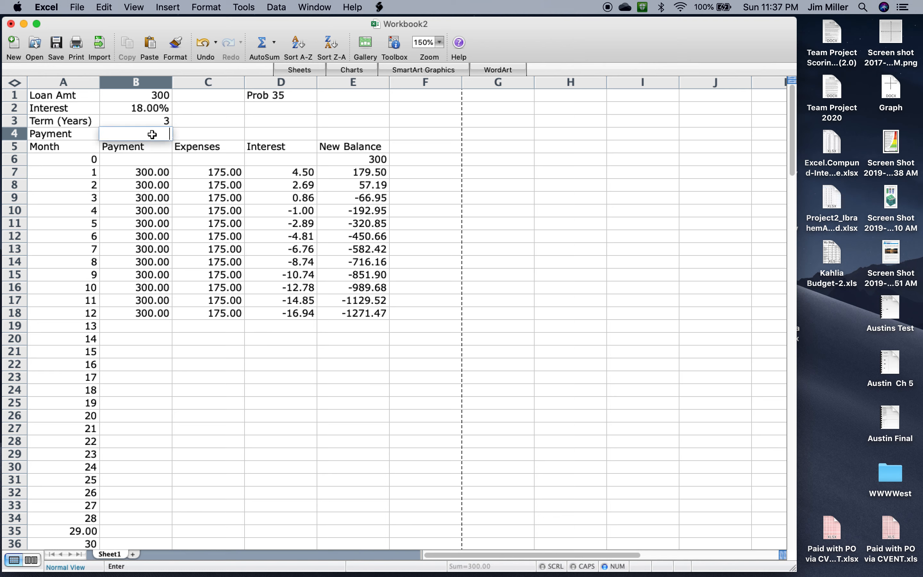
pyautogui.click(147, 173)
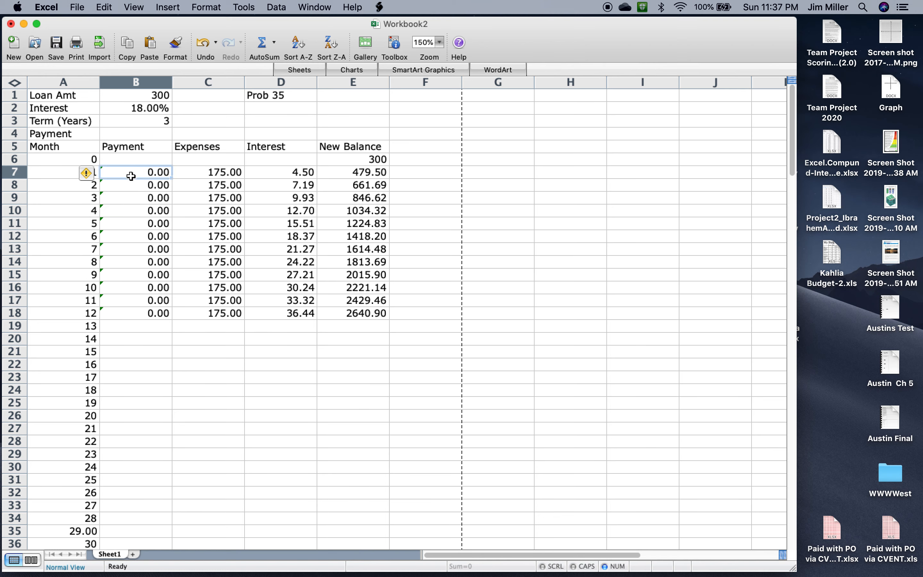
pyautogui.write('300')
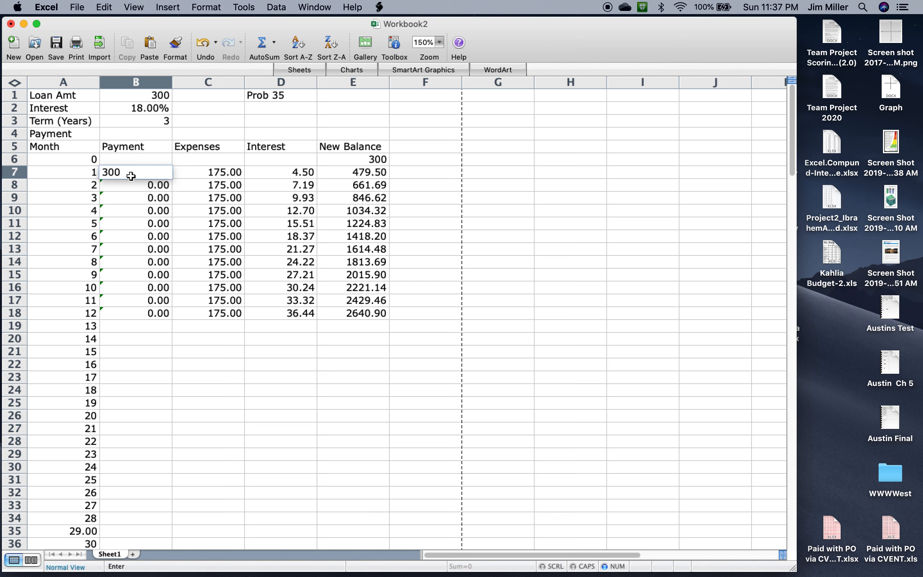
pyautogui.press('Return')
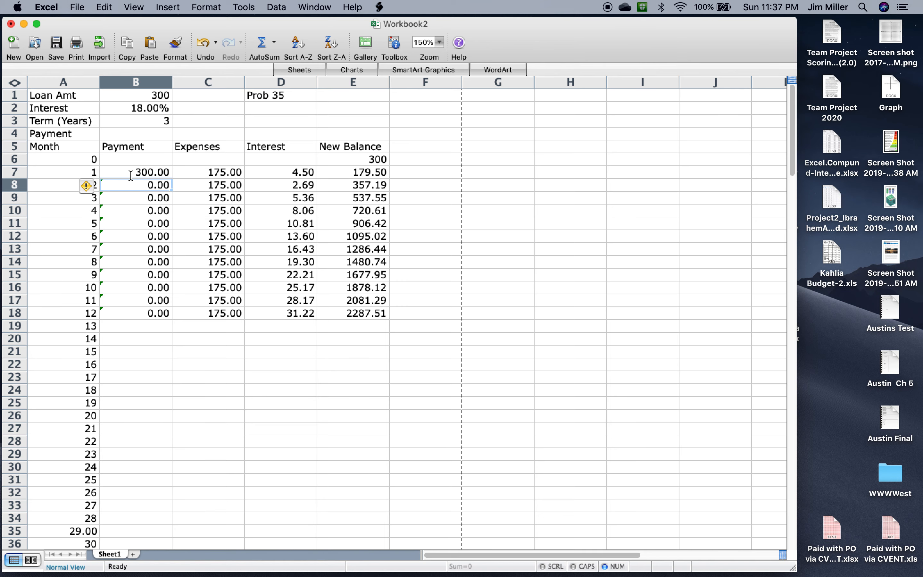
# - Set the payments for months 2 to 5 in B8:B11 to 150, 400, 500 and 0
pyautogui.write('150')
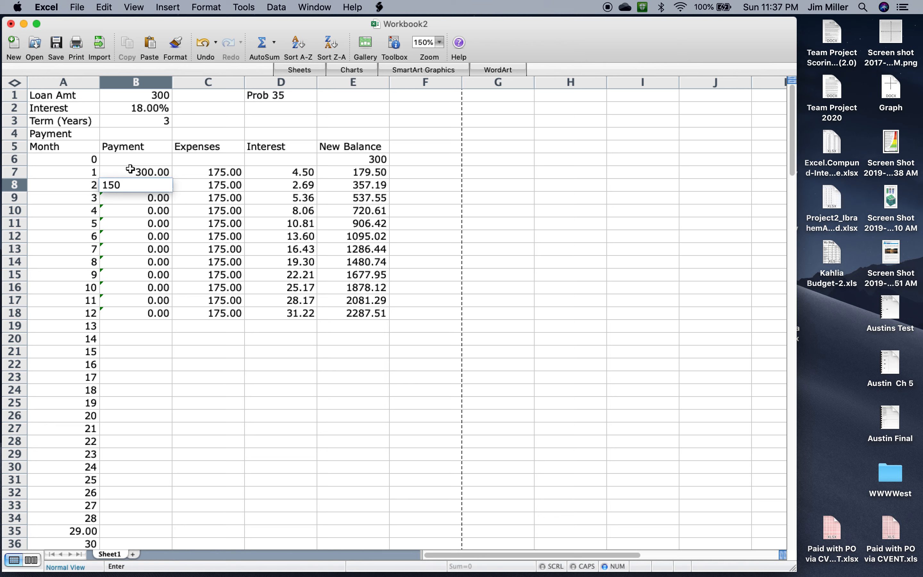
pyautogui.press('Return')
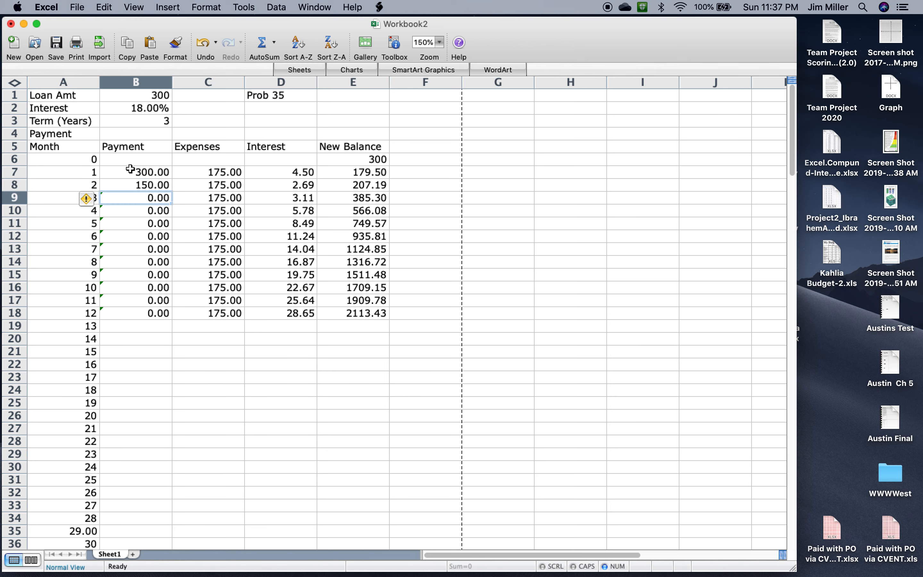
pyautogui.write('400')
pyautogui.press('Return')
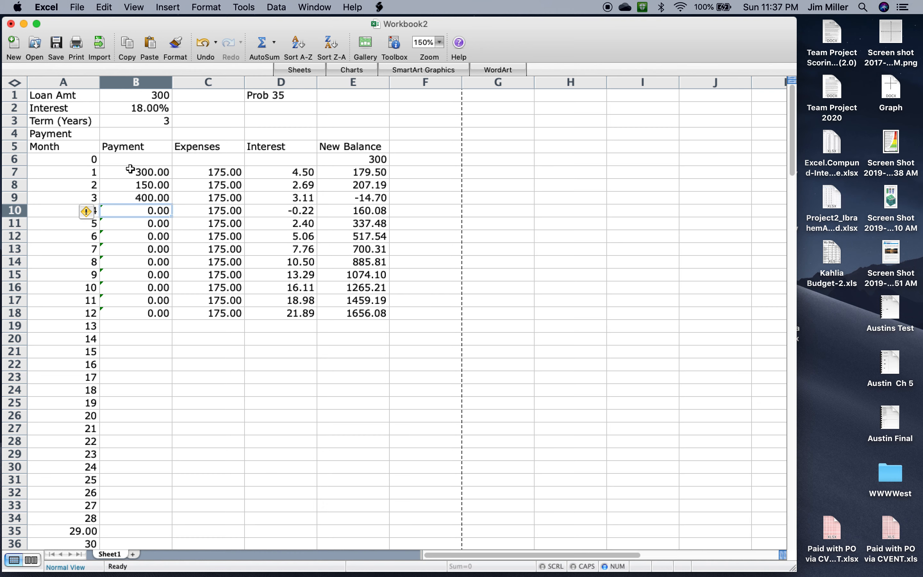
pyautogui.write('500')
pyautogui.press('Return')
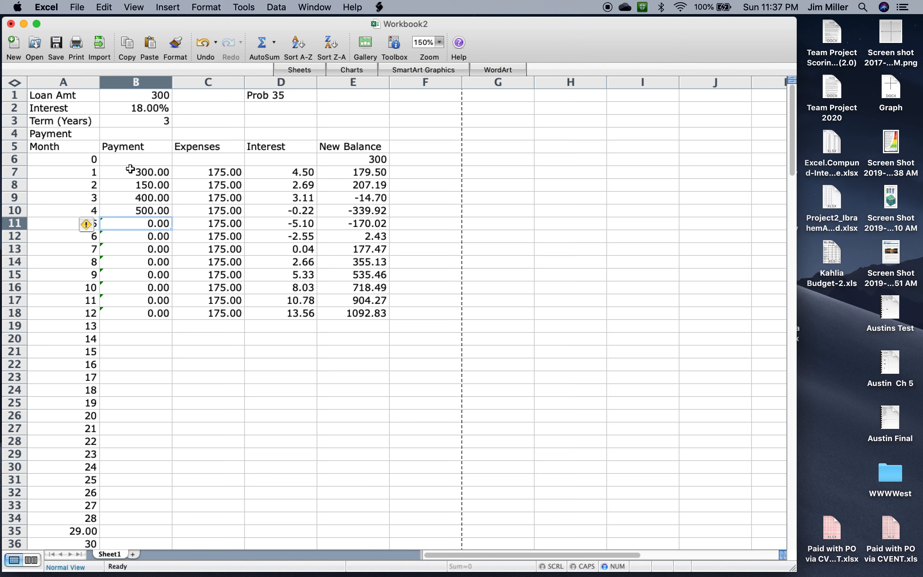
pyautogui.press('Return')
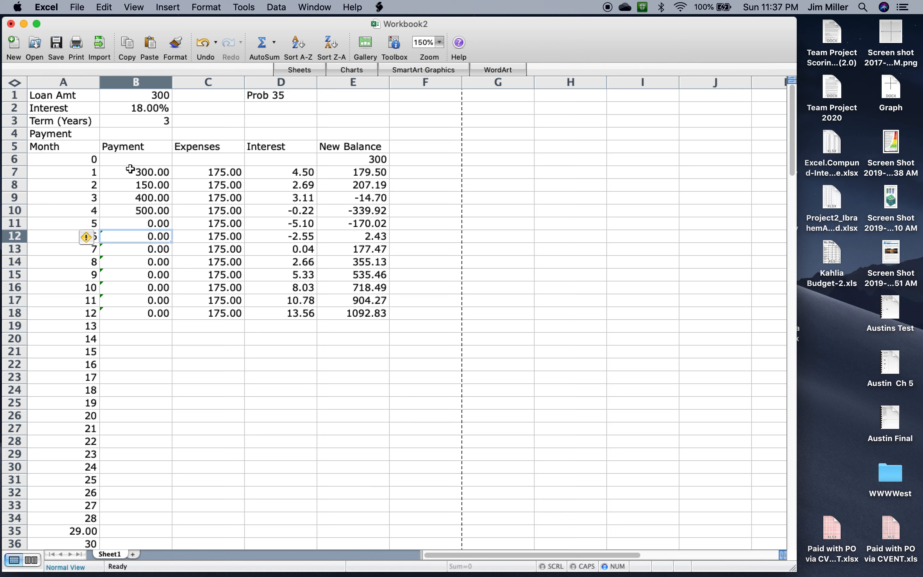
# - Set the payments for months 6 to 8 in B12:B14 to 100, 200 and 100
pyautogui.write('100')
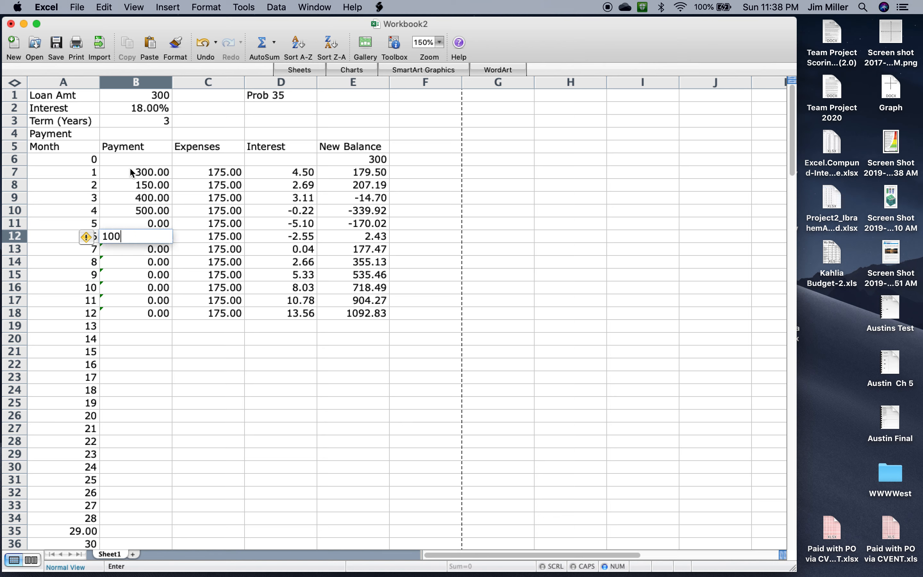
pyautogui.press('Return')
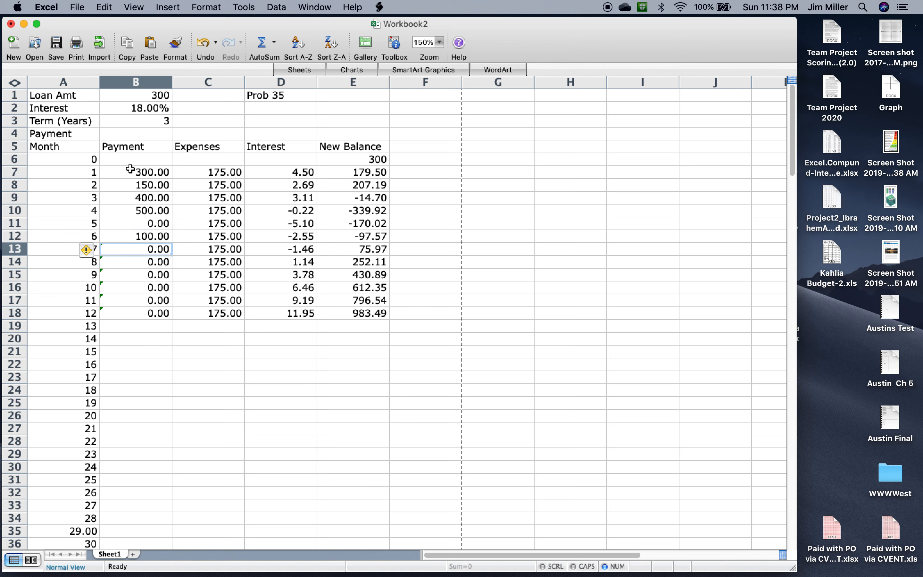
pyautogui.write('200')
pyautogui.press('Return')
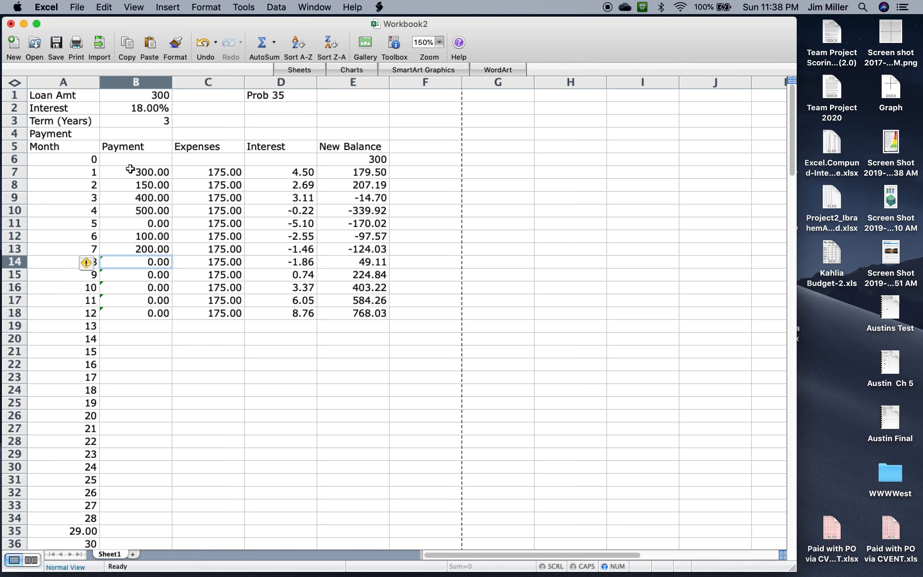
pyautogui.write('100')
pyautogui.press('Return')
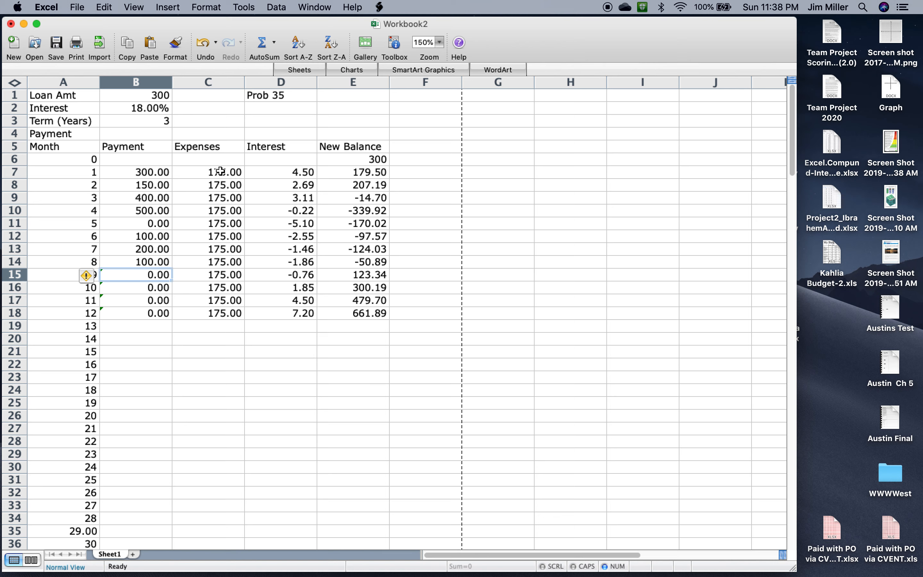
# - Set the expenses for months 2 to 4 in C8:C10 to 150, 350 and 450
pyautogui.click(223, 186)
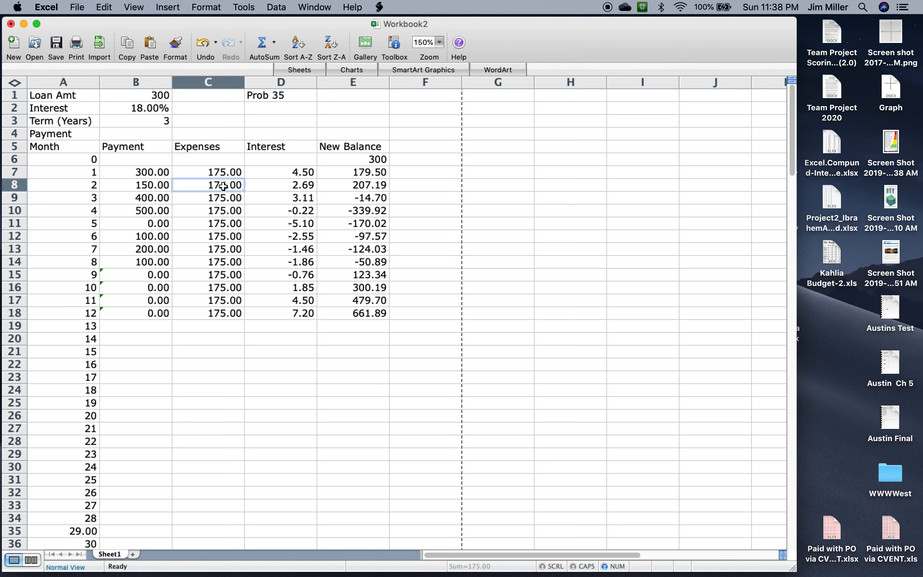
pyautogui.write('150')
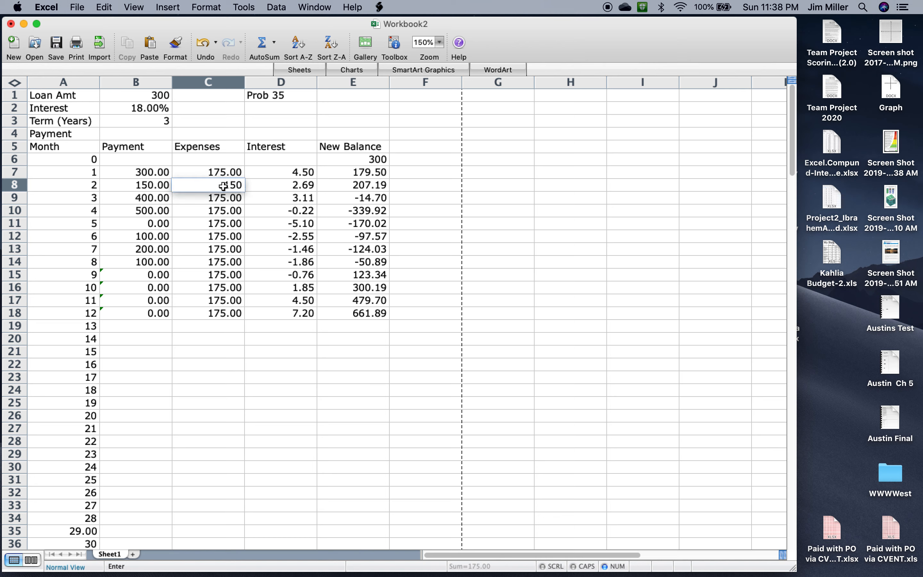
pyautogui.press('Return')
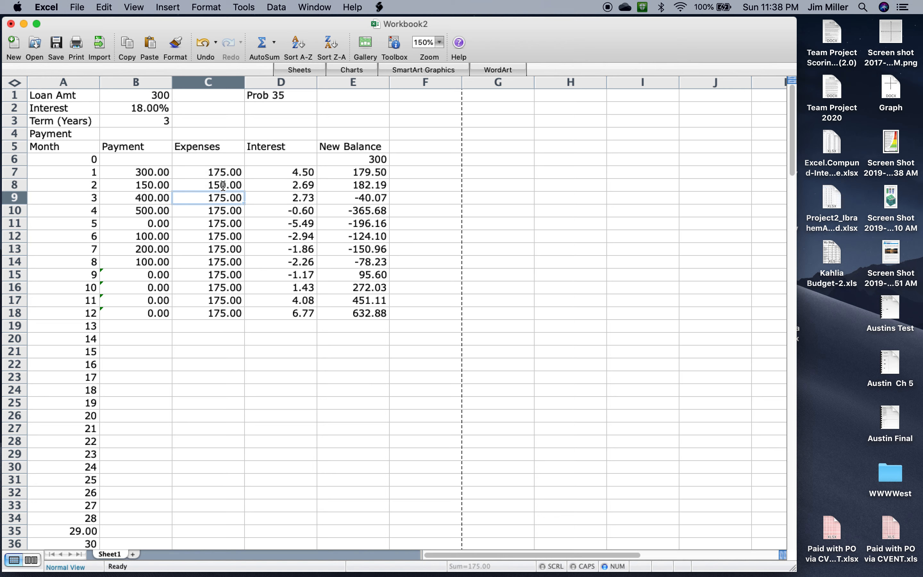
pyautogui.write('350')
pyautogui.press('Return')
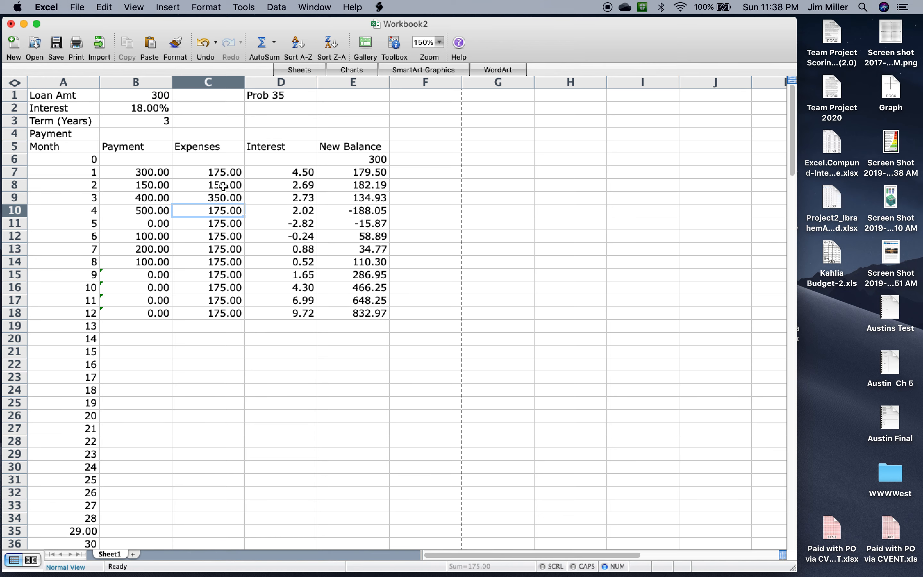
pyautogui.write('450')
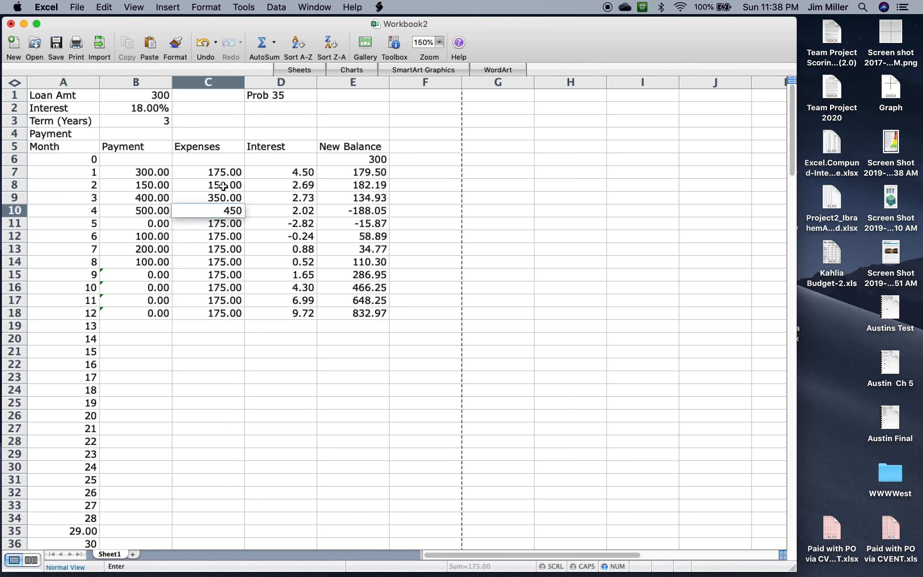
pyautogui.press('Return')
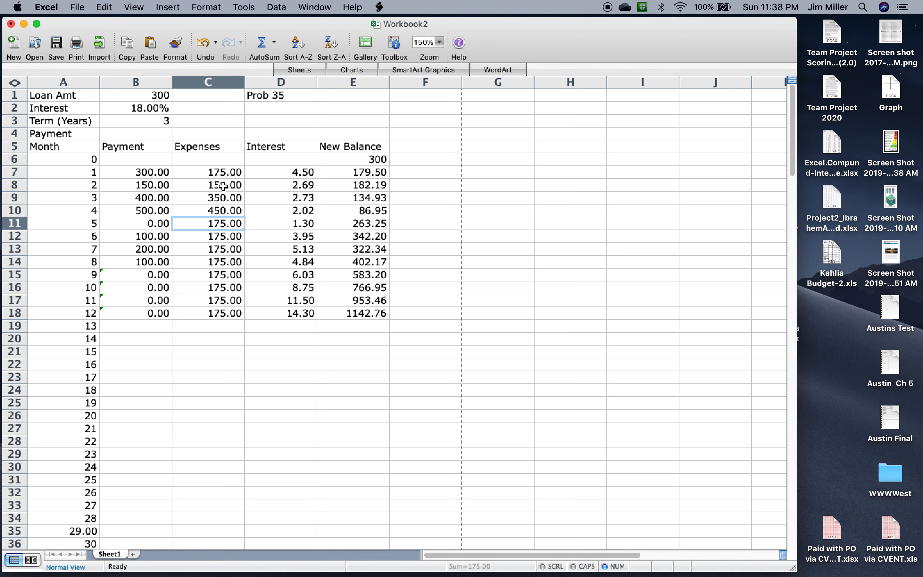
# - Set the expenses for months 5 to 8 in C11:C14 to 100, 100, 150 and 80
pyautogui.write('100')
pyautogui.press('Return')
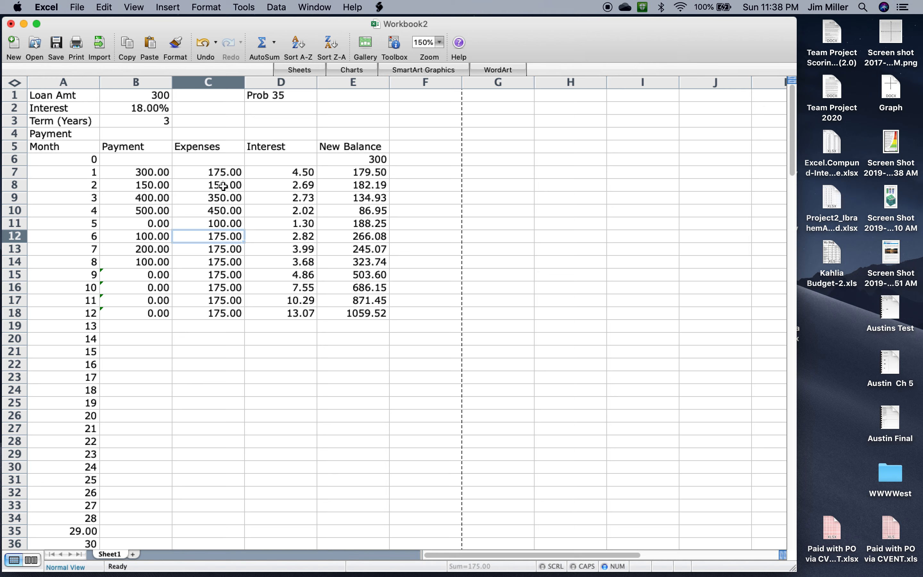
pyautogui.write('100')
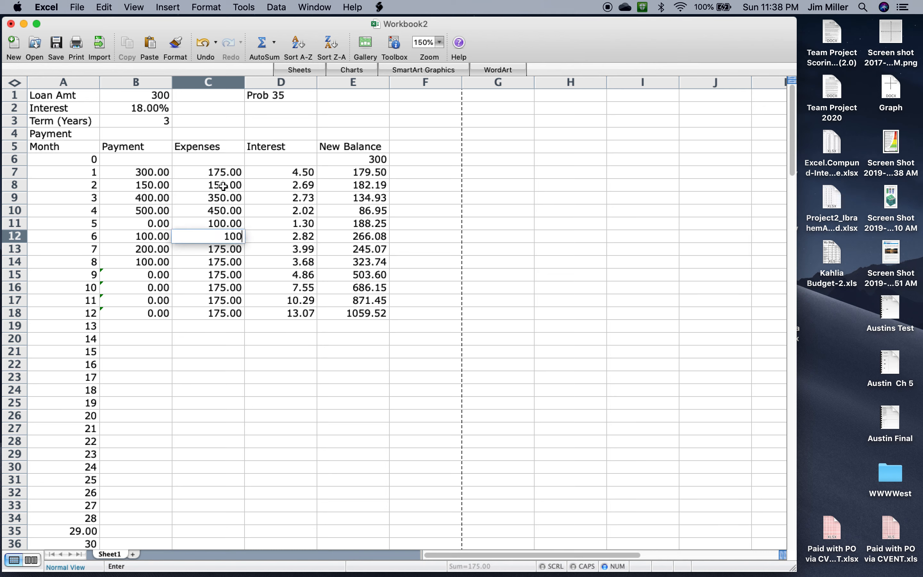
pyautogui.press('Return')
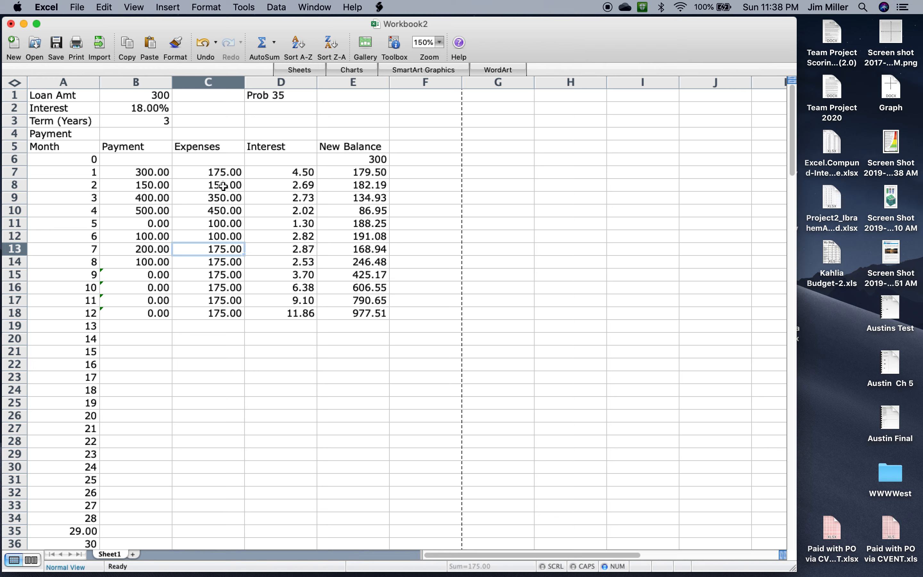
pyautogui.write('1500')
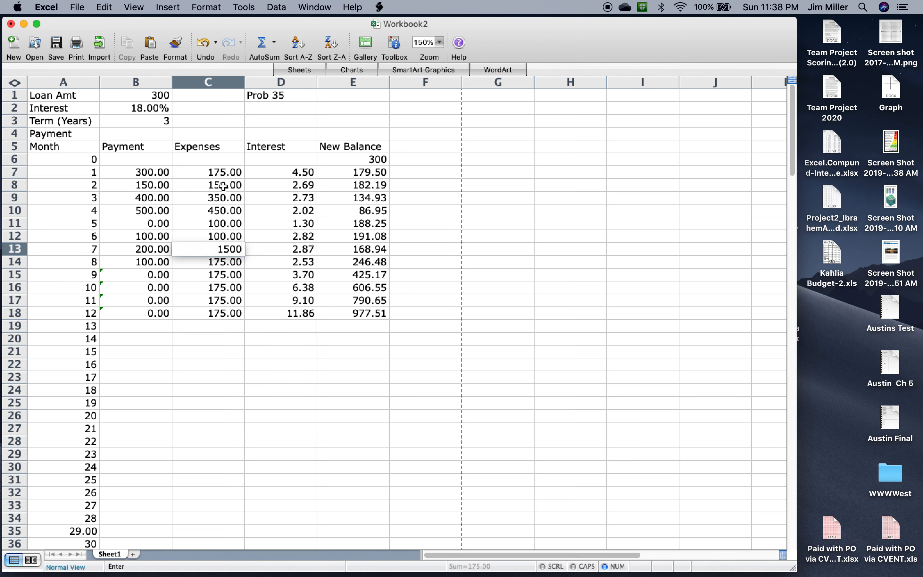
pyautogui.press('Return')
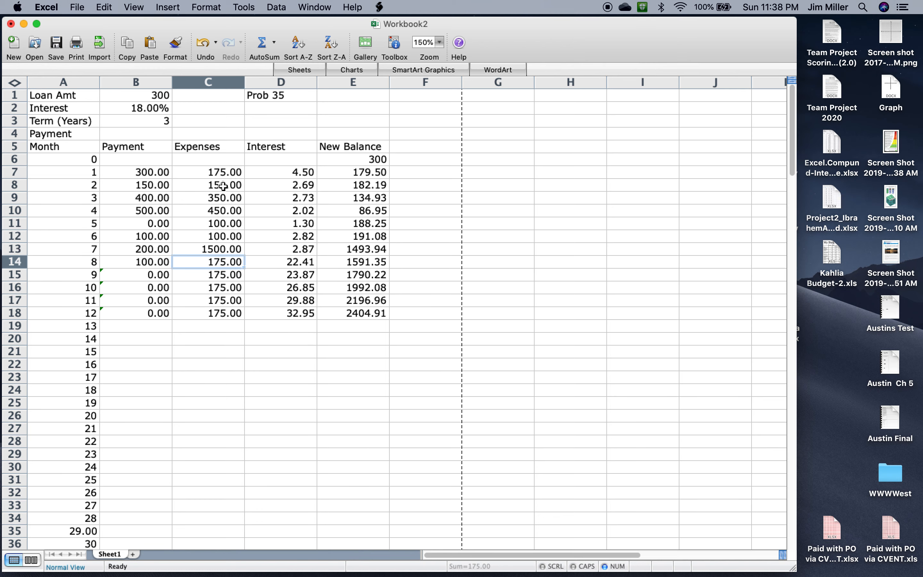
pyautogui.press('Up')
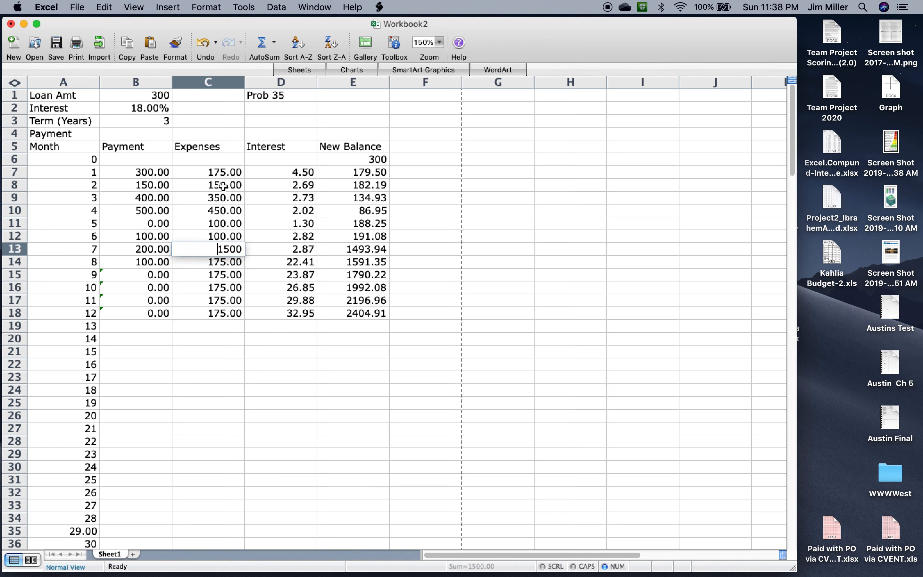
pyautogui.write('150')
pyautogui.press('Return')
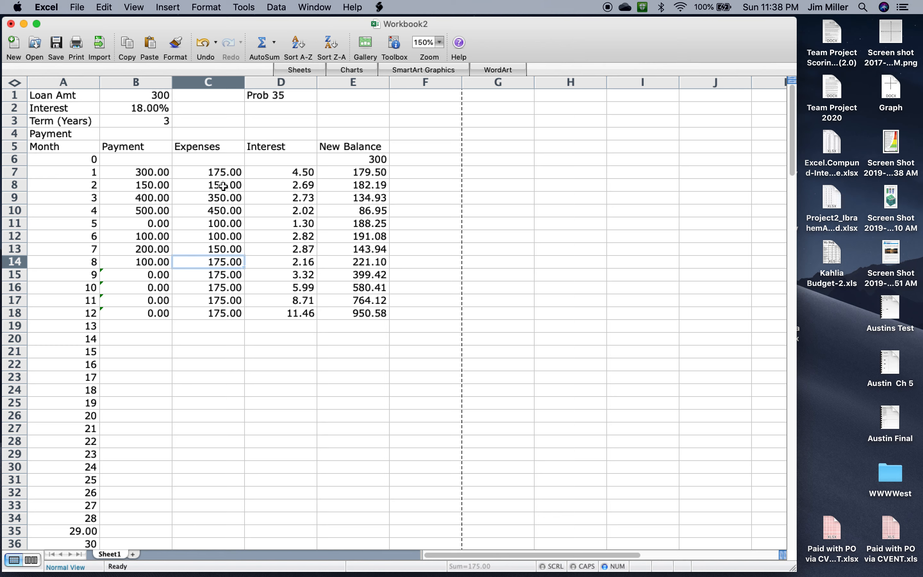
pyautogui.write('80')
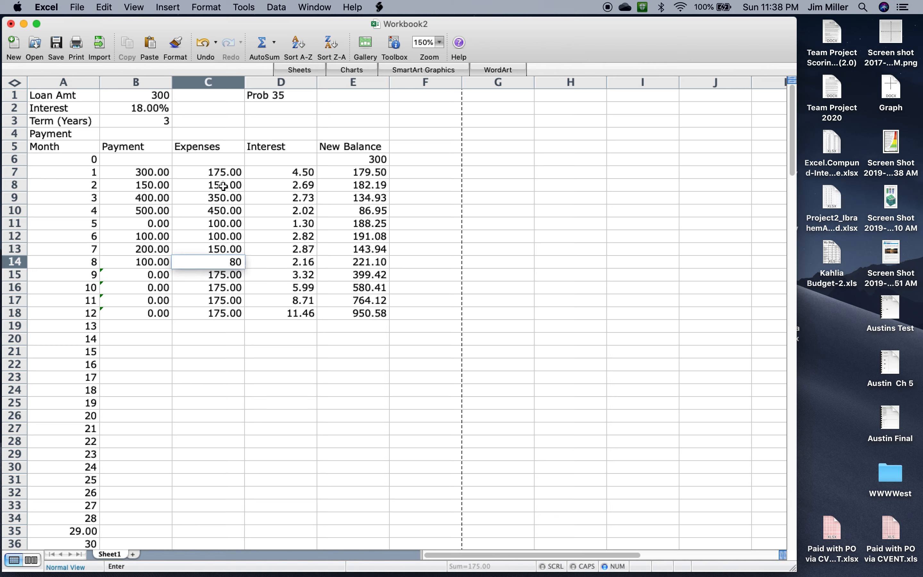
pyautogui.press('Return')
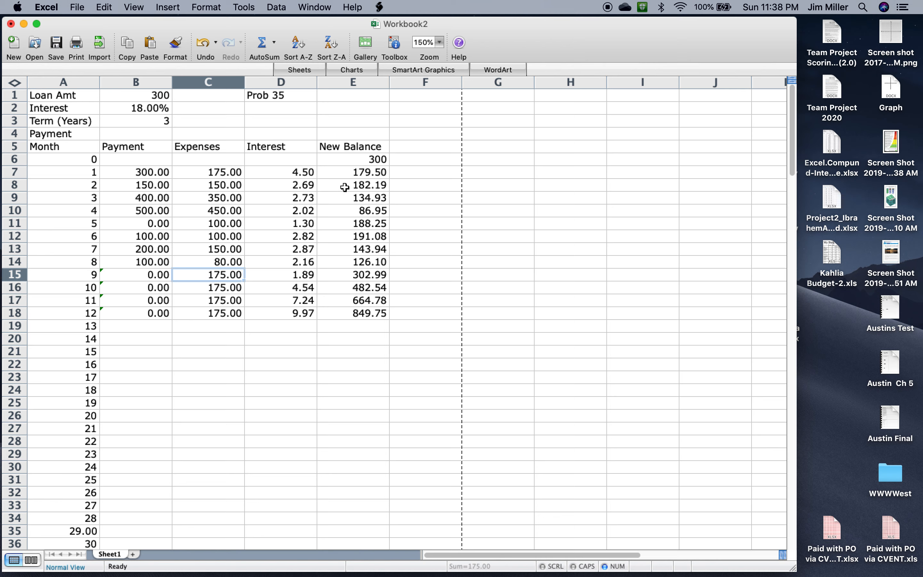
# - Highlight the month 2 interest and new balance, and the month 4 expenses, interest and new balance, to review them
pyautogui.moveTo(344, 187); pyautogui.dragTo(297, 186)
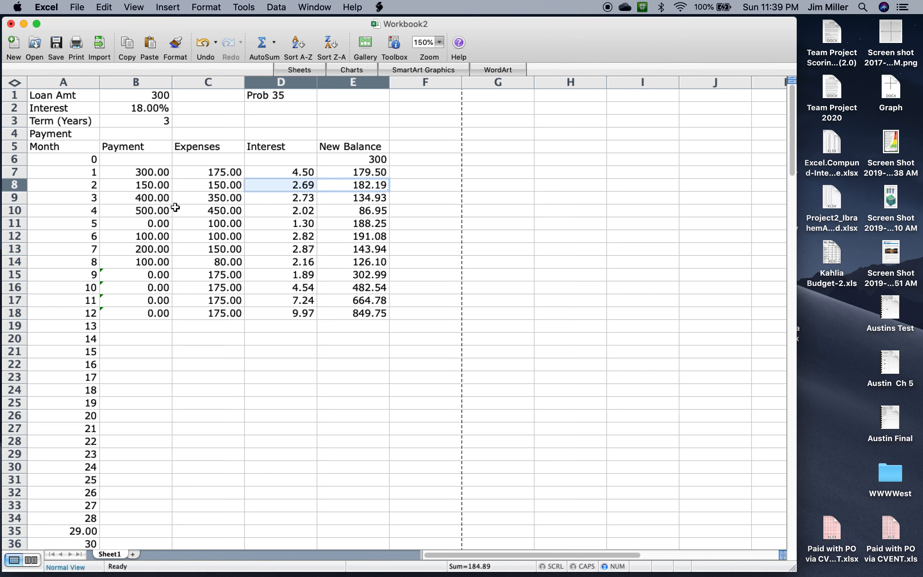
pyautogui.moveTo(214, 212); pyautogui.dragTo(346, 214)
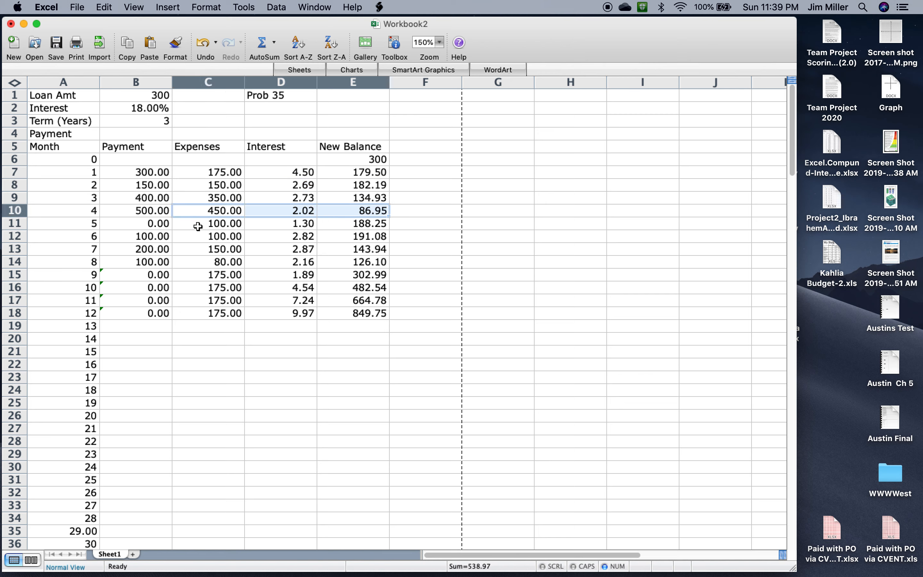